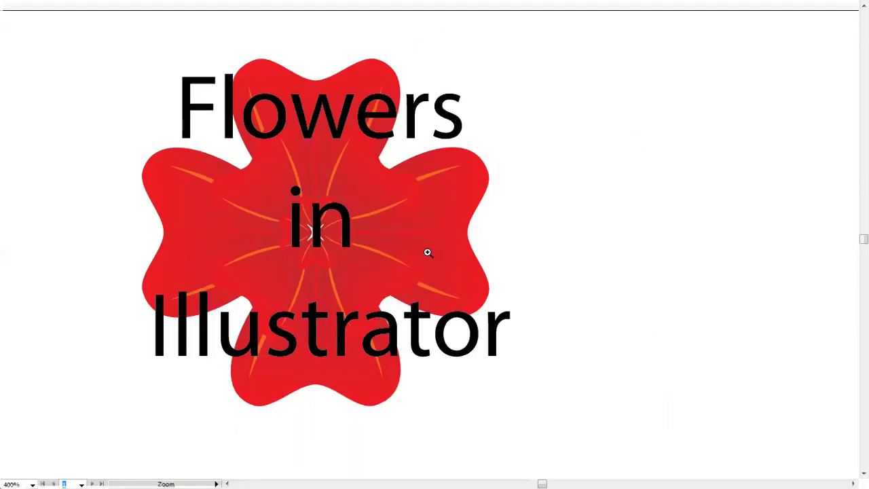
Step: Restore the hidden toolbars and panels around the red flower title artwork
{"action": "key", "text": "f"}
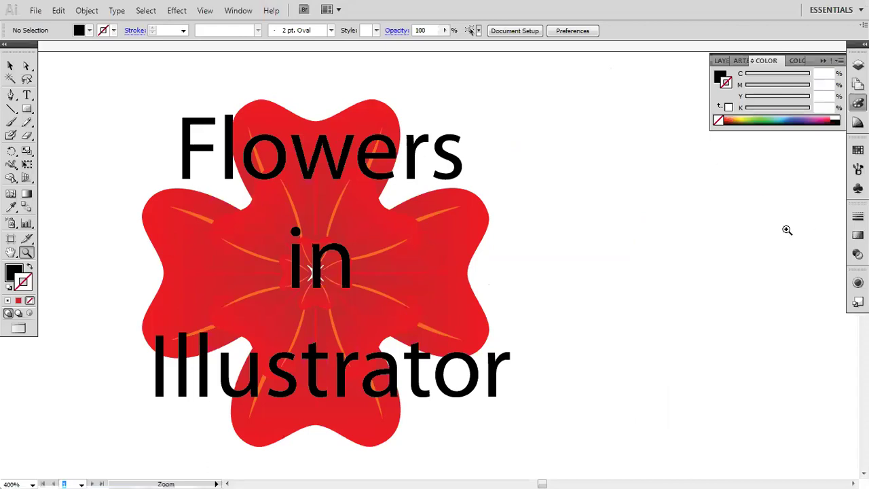
Step: Create a new blank document with the default settings
{"action": "left_click", "coordinate": [35, 10]}
{"action": "left_click", "coordinate": [46, 27]}
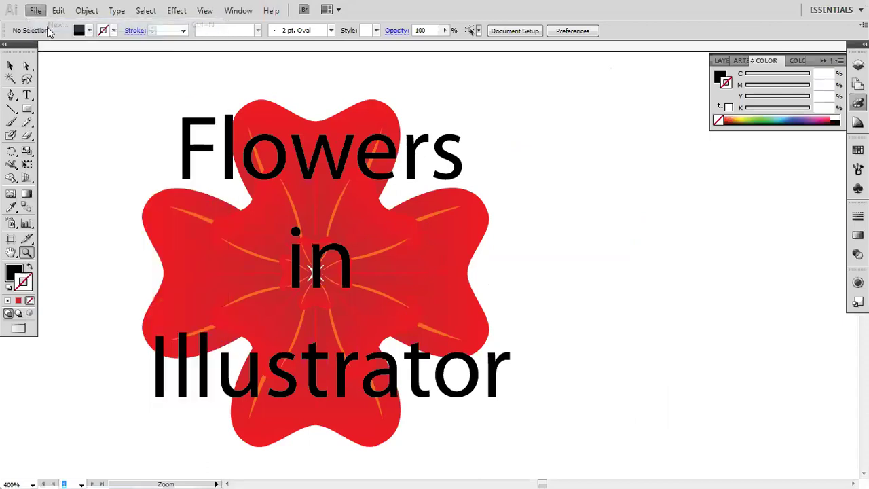
{"action": "left_click", "coordinate": [597, 119]}
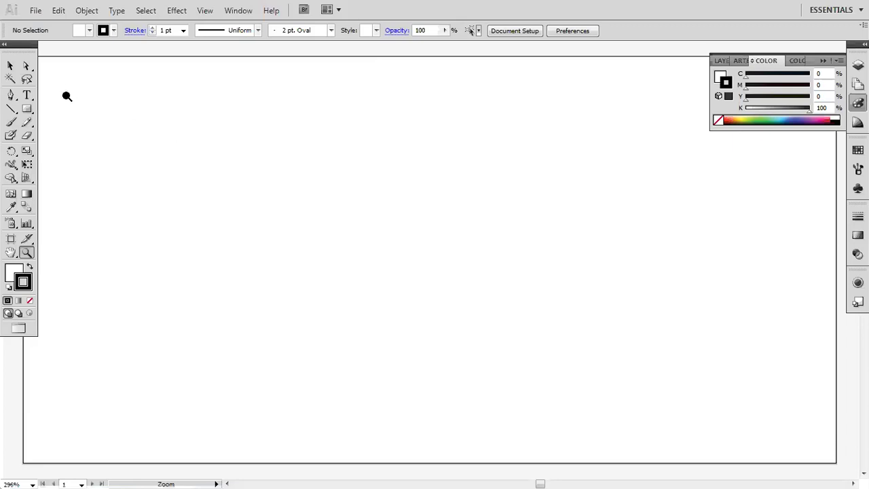
Step: Pen-draw a closed four-point arrowhead outline near the upper middle of the artboard
{"action": "left_click", "coordinate": [11, 96]}
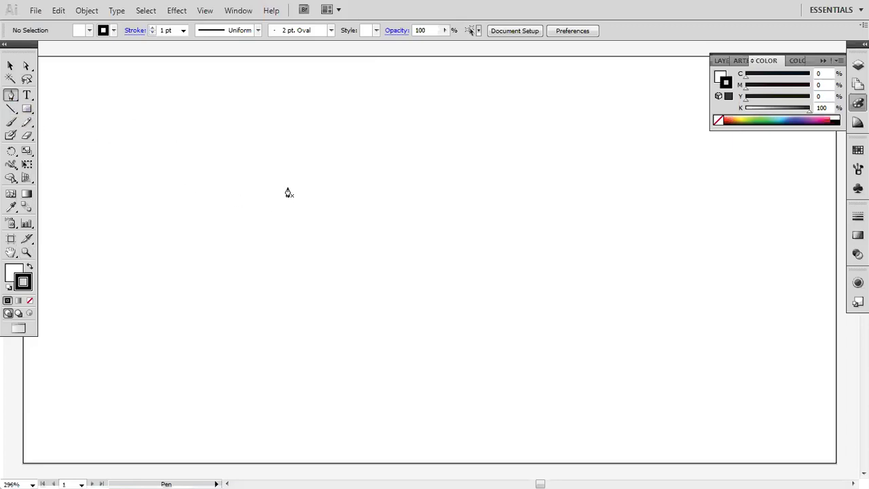
{"action": "mouse_move", "coordinate": [360, 167]}
{"action": "left_mouse_down"}
{"action": "mouse_move", "coordinate": [326, 164]}
{"action": "mouse_move", "coordinate": [320, 144]}
{"action": "left_mouse_up"}
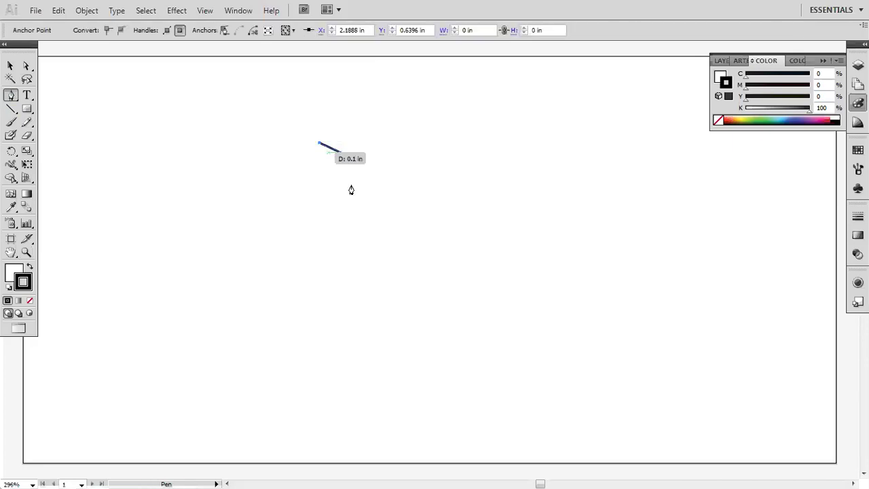
{"action": "left_click", "coordinate": [361, 232]}
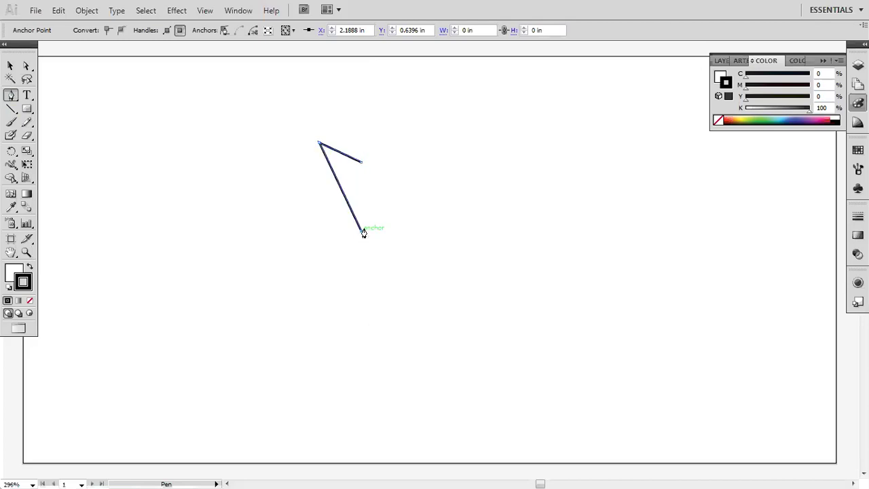
{"action": "left_click", "coordinate": [407, 143]}
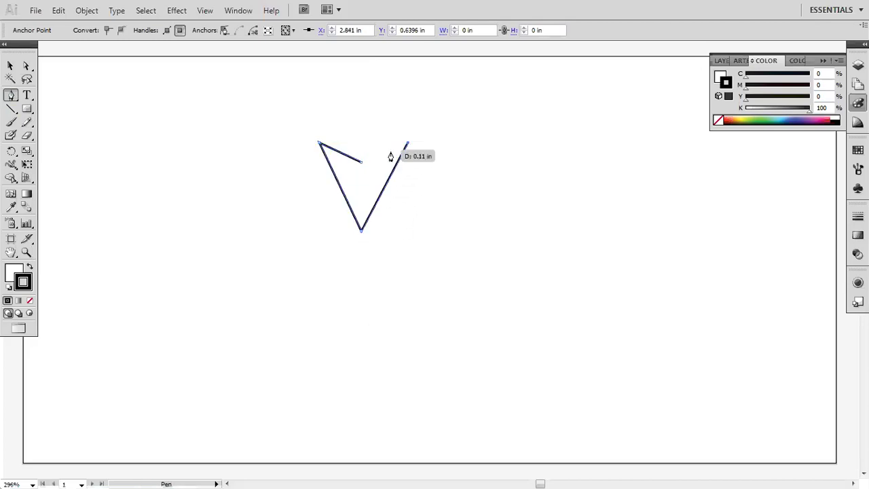
{"action": "left_click", "coordinate": [361, 163]}
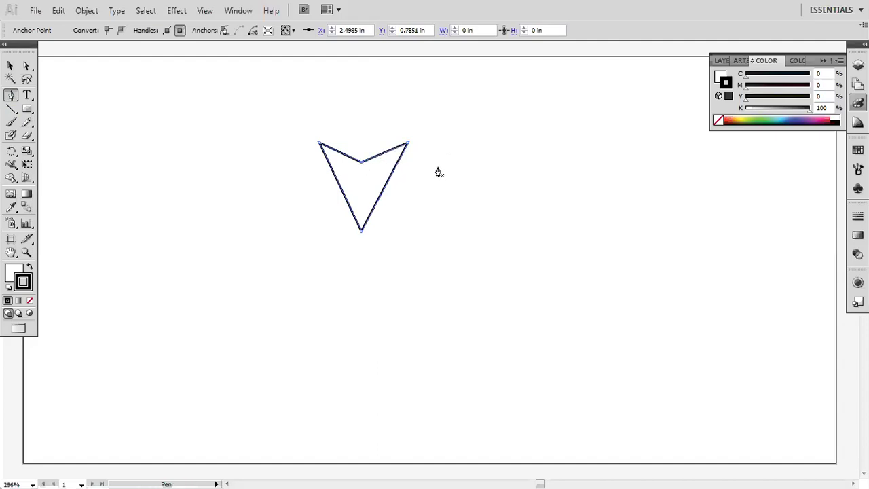
{"action": "left_click", "coordinate": [27, 66]}
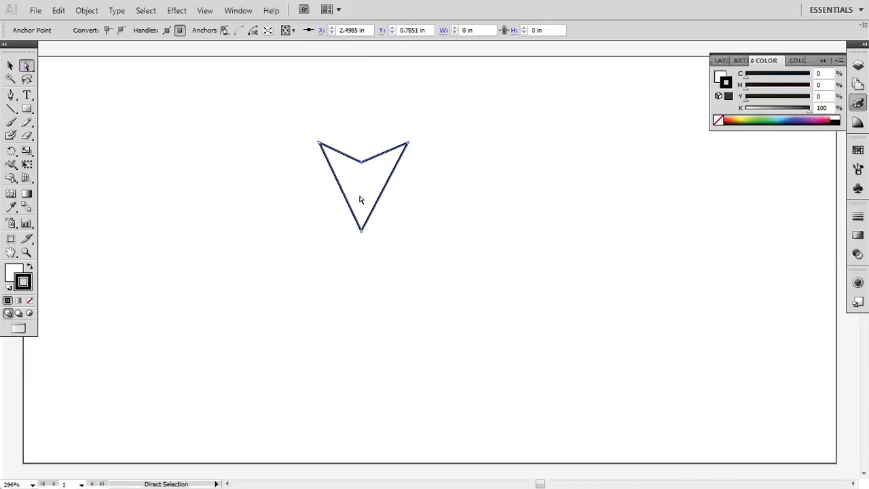
Step: Nudge the top-left anchor left and convert both top corners to smooth points
{"action": "left_click", "coordinate": [318, 144]}
{"action": "left_click_drag", "start_coordinate": [319, 145], "coordinate": [313, 142]}
{"action": "left_click", "coordinate": [478, 204]}
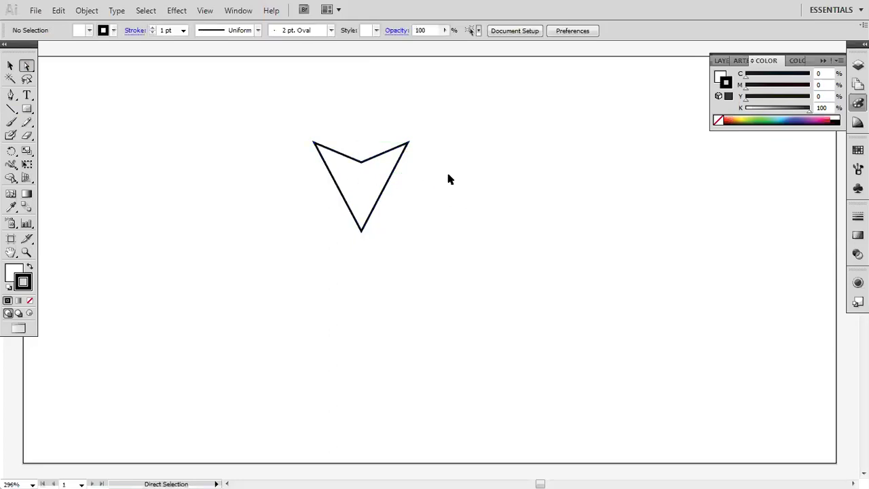
{"action": "left_click", "coordinate": [408, 143]}
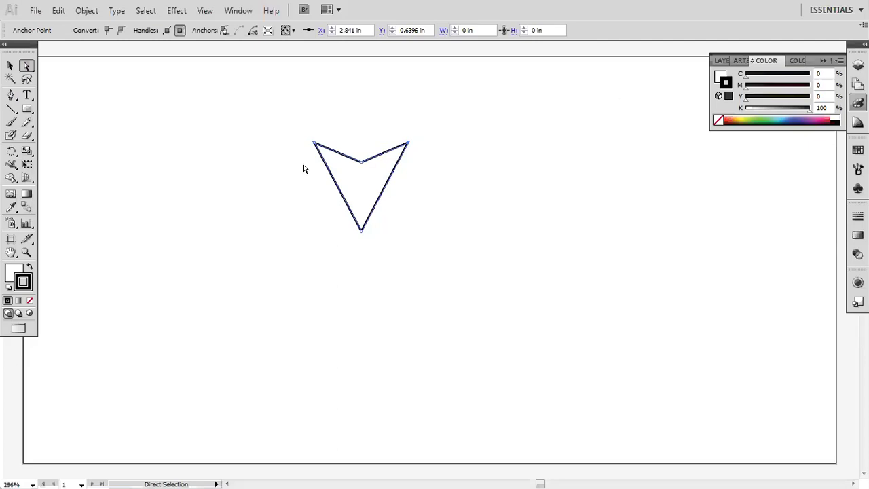
{"action": "left_click", "coordinate": [119, 32]}
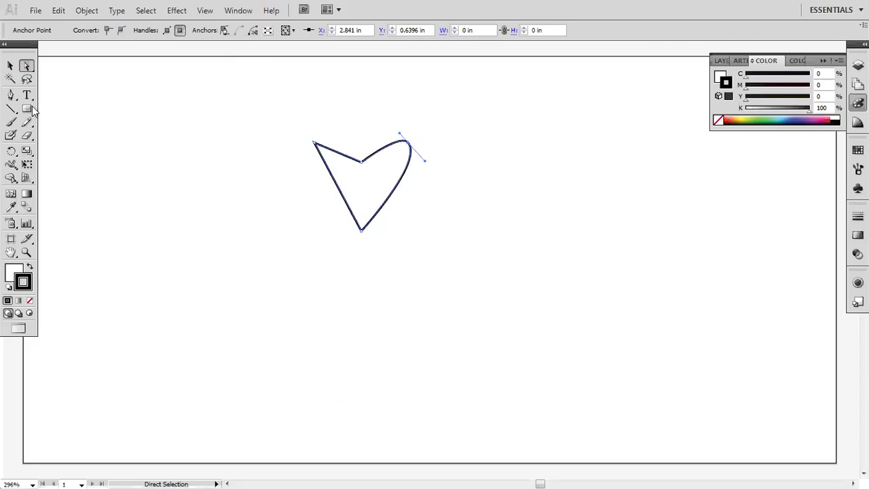
{"action": "left_click", "coordinate": [314, 143]}
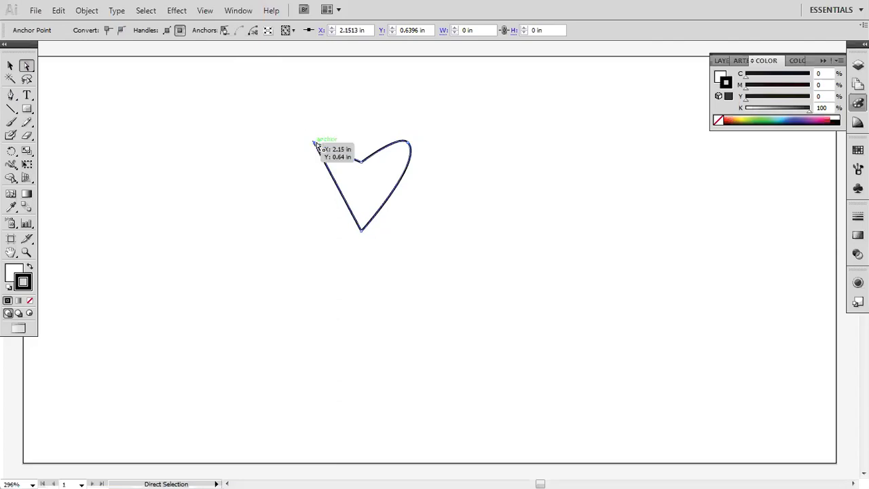
{"action": "left_click", "coordinate": [121, 32]}
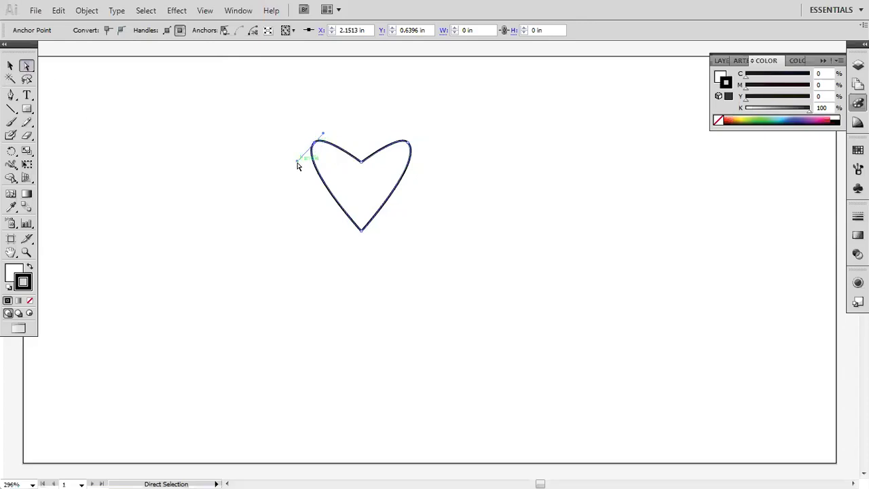
Step: Pull the curve handles of the left and right lobes outward
{"action": "left_click_drag", "start_coordinate": [297, 163], "coordinate": [279, 179]}
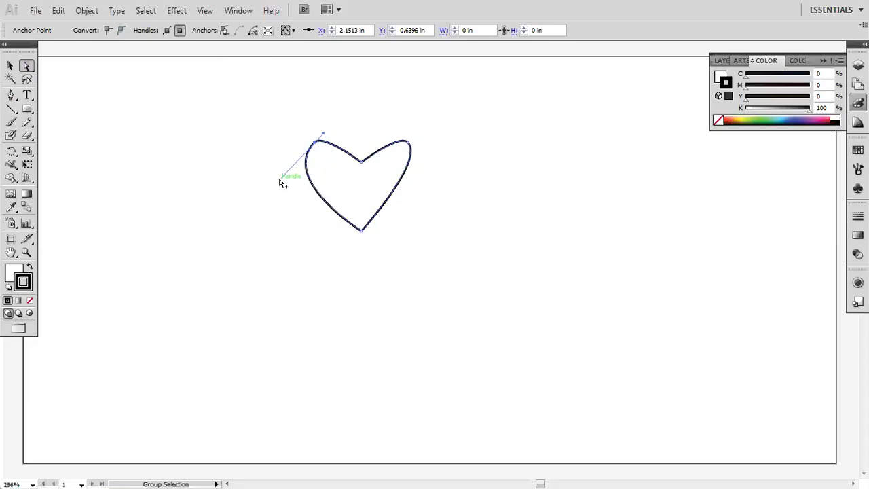
{"action": "left_click", "coordinate": [406, 144]}
{"action": "left_click_drag", "start_coordinate": [427, 162], "coordinate": [447, 180]}
{"action": "left_click", "coordinate": [378, 154]}
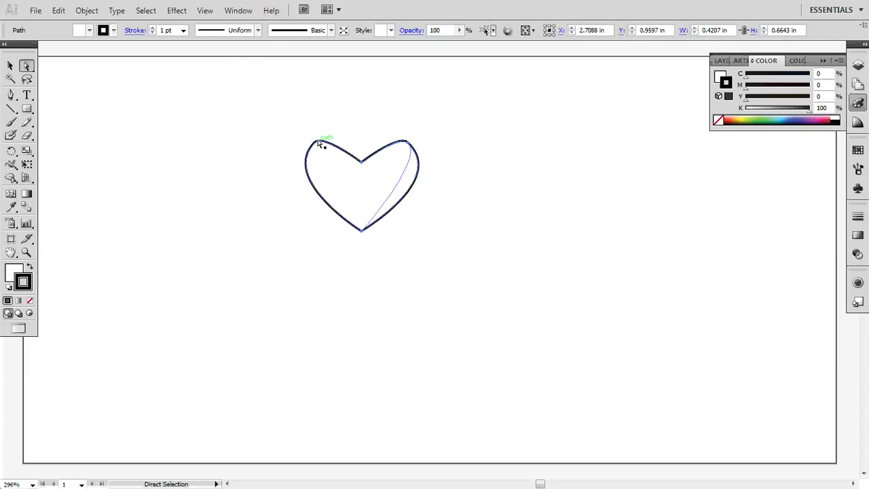
{"action": "left_click", "coordinate": [318, 141]}
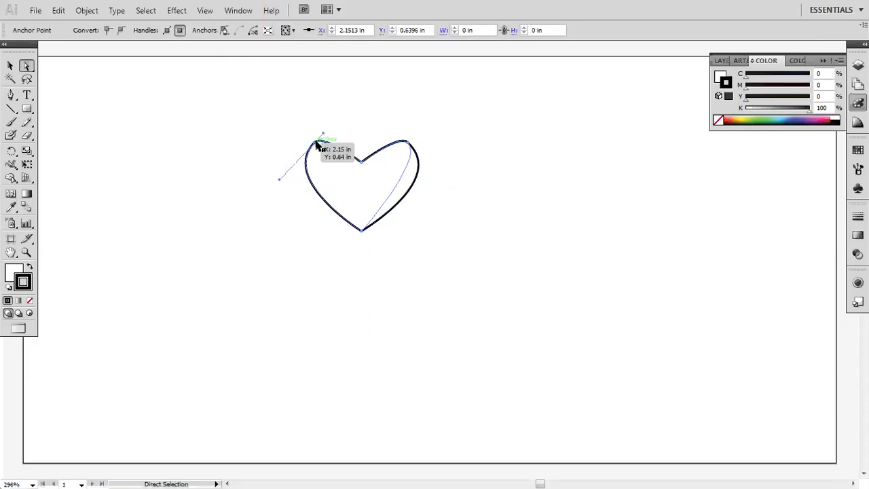
{"action": "left_click_drag", "start_coordinate": [279, 179], "coordinate": [270, 157]}
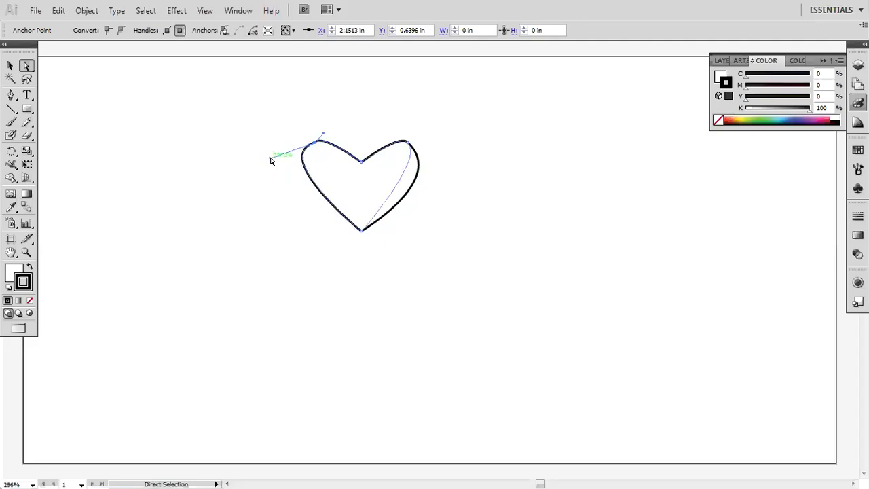
Step: Undo the left-lobe tweak and re-drag handles so both lobes bulge evenly
{"action": "key", "text": "ctrl+z"}
{"action": "key", "text": "alt"}
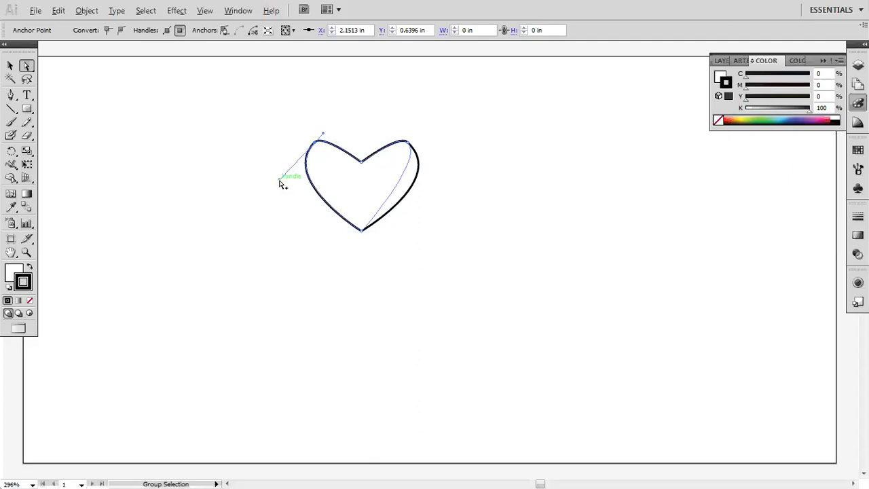
{"action": "left_click_drag", "start_coordinate": [279, 180], "coordinate": [271, 164]}
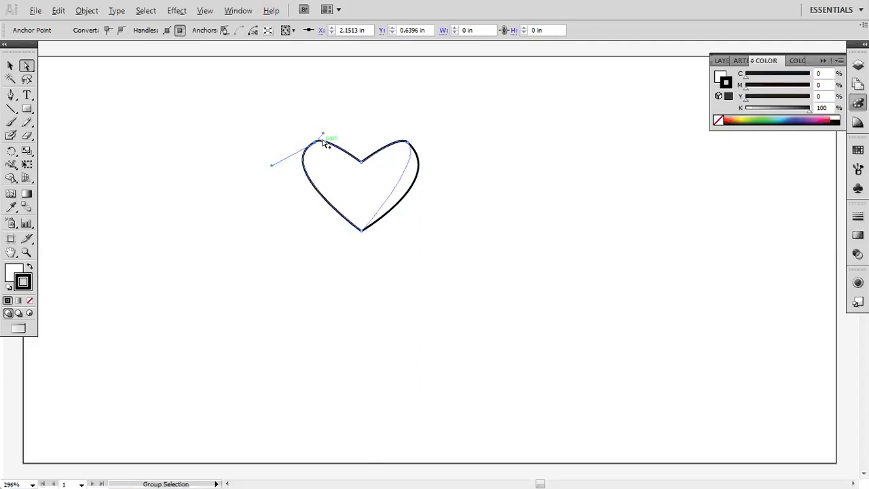
{"action": "left_click_drag", "start_coordinate": [322, 136], "coordinate": [328, 140]}
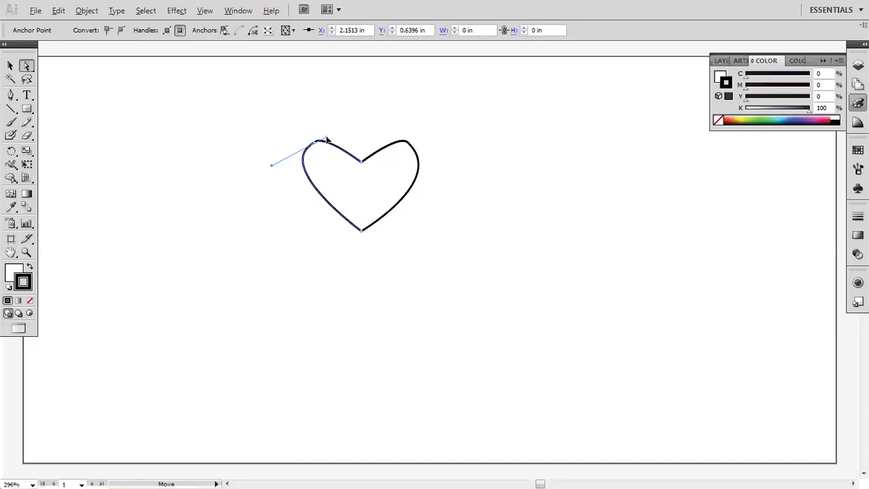
{"action": "left_click_drag", "start_coordinate": [326, 140], "coordinate": [329, 137]}
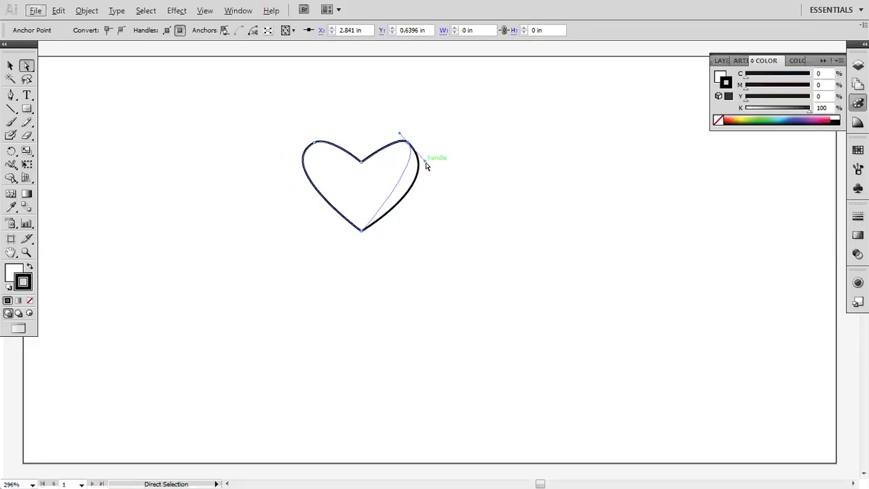
{"action": "mouse_move", "coordinate": [426, 162]}
{"action": "left_mouse_down"}
{"action": "mouse_move", "coordinate": [445, 175]}
{"action": "mouse_move", "coordinate": [451, 164]}
{"action": "left_mouse_up"}
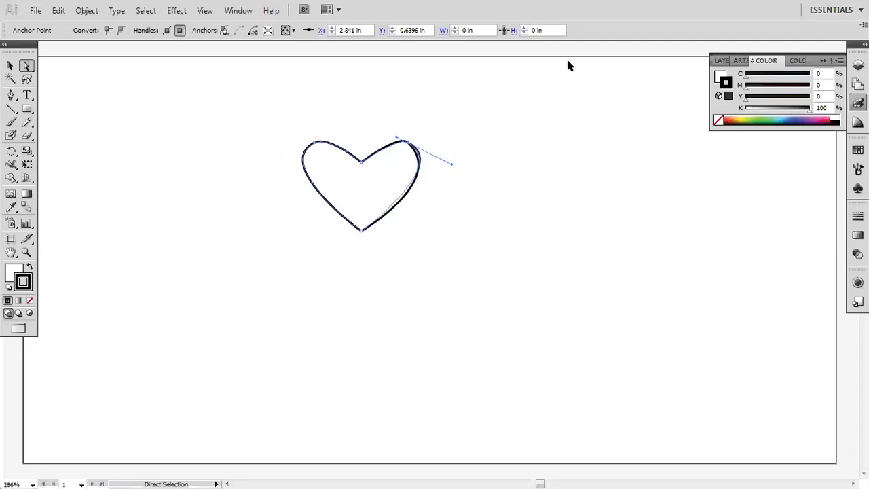
Step: Select the whole heart, undoing an accidental drag
{"action": "left_click", "coordinate": [11, 65]}
{"action": "left_click", "coordinate": [382, 223]}
{"action": "left_click_drag", "start_coordinate": [376, 219], "coordinate": [351, 221]}
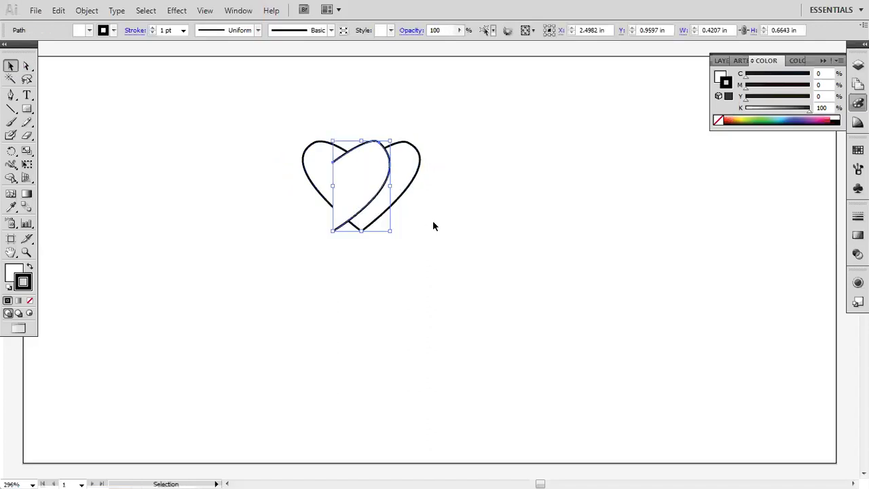
{"action": "key", "text": "ctrl+z"}
{"action": "left_click", "coordinate": [420, 165]}
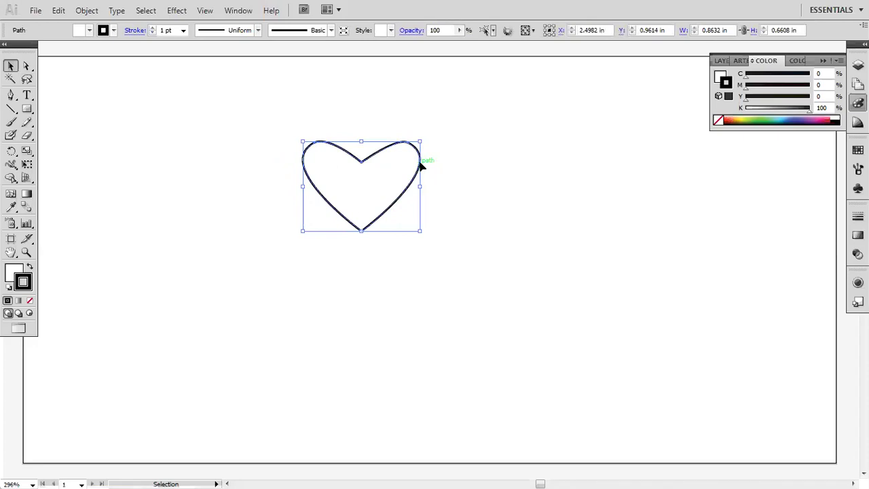
Step: Smooth the top-centre anchor, lower the bottom tip, and raise the top dip
{"action": "left_click", "coordinate": [26, 65]}
{"action": "left_click", "coordinate": [361, 162]}
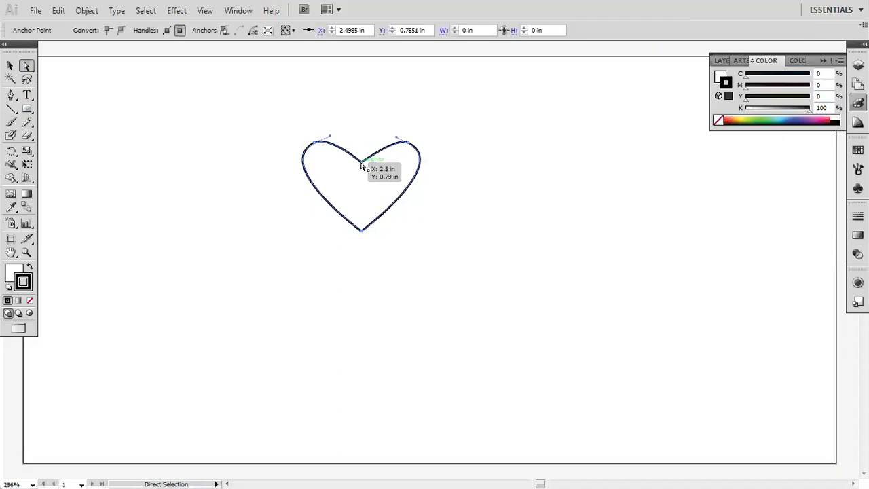
{"action": "left_click", "coordinate": [122, 31]}
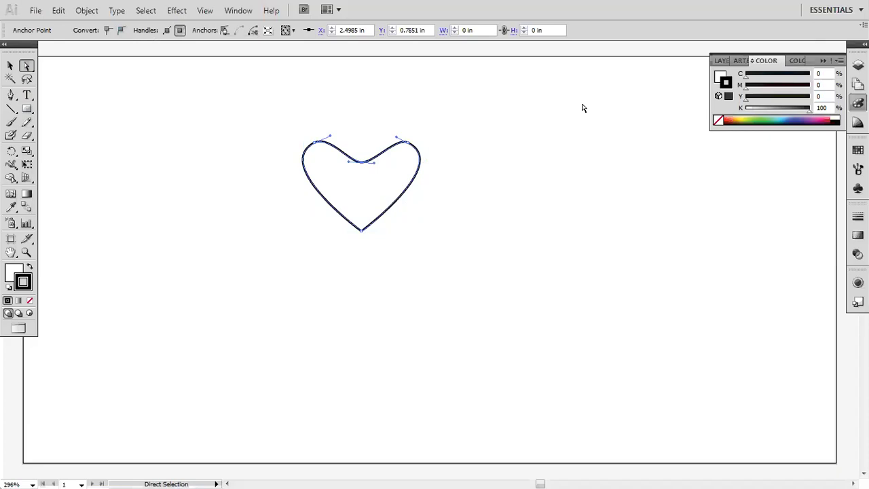
{"action": "left_click", "coordinate": [363, 231]}
{"action": "left_click_drag", "start_coordinate": [363, 232], "coordinate": [363, 242]}
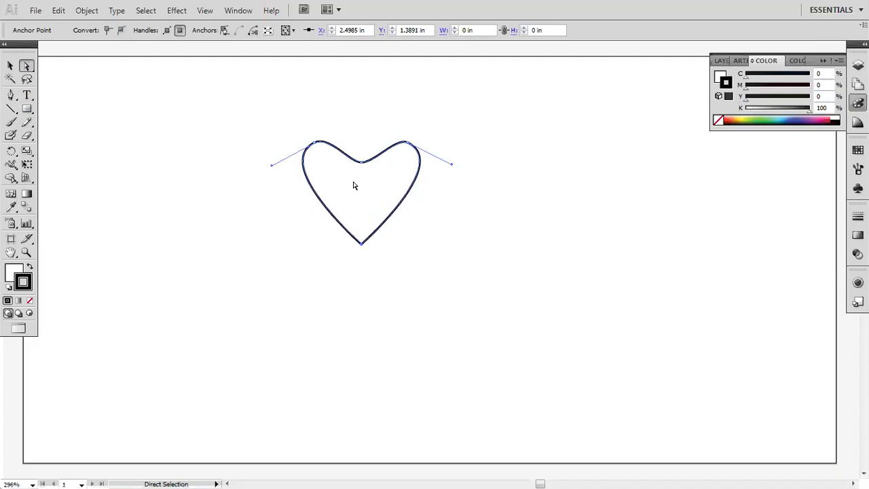
{"action": "left_click", "coordinate": [361, 162]}
{"action": "key", "text": "Up"}
{"action": "key", "text": "Up"}
{"action": "key", "text": "Up"}
{"action": "key", "text": "Up"}
{"action": "key", "text": "Up"}
{"action": "key", "text": "Up"}
{"action": "key", "text": "Up"}
{"action": "key", "text": "Up"}
{"action": "key", "text": "Up"}
{"action": "key", "text": "Up"}
{"action": "key", "text": "Up"}
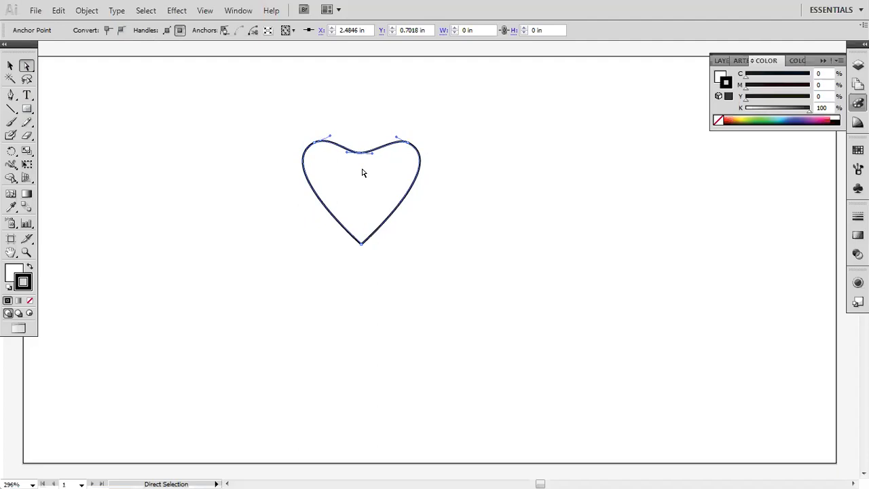
{"action": "left_click", "coordinate": [364, 120]}
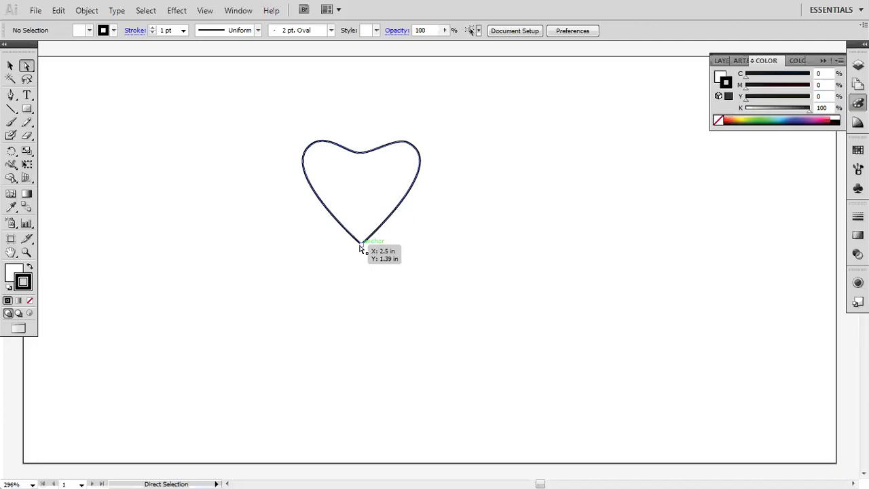
Step: Dismiss the fill swatch menu and select the heart outline with the Selection tool
{"action": "left_click", "coordinate": [191, 224]}
{"action": "left_click", "coordinate": [27, 193]}
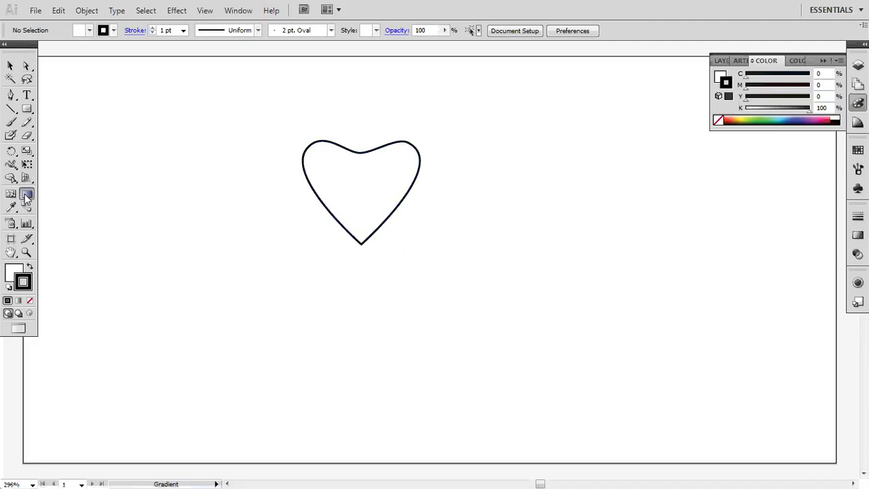
{"action": "left_click", "coordinate": [89, 30]}
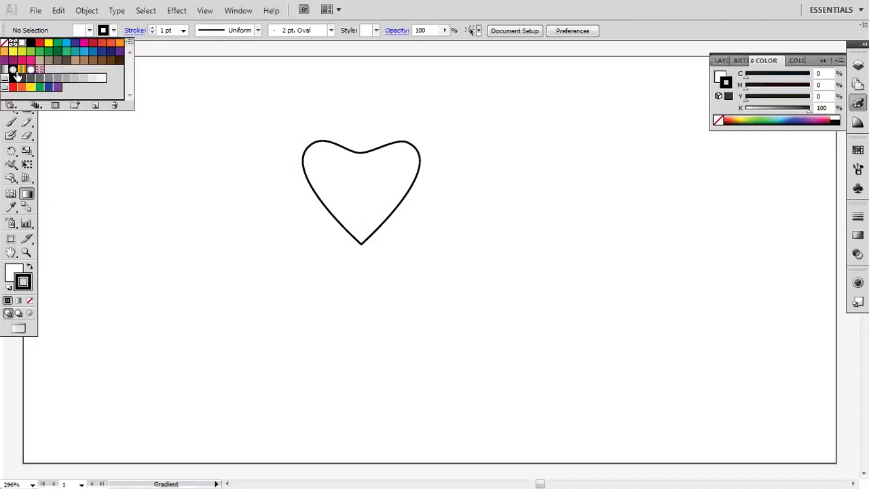
{"action": "left_click", "coordinate": [335, 45]}
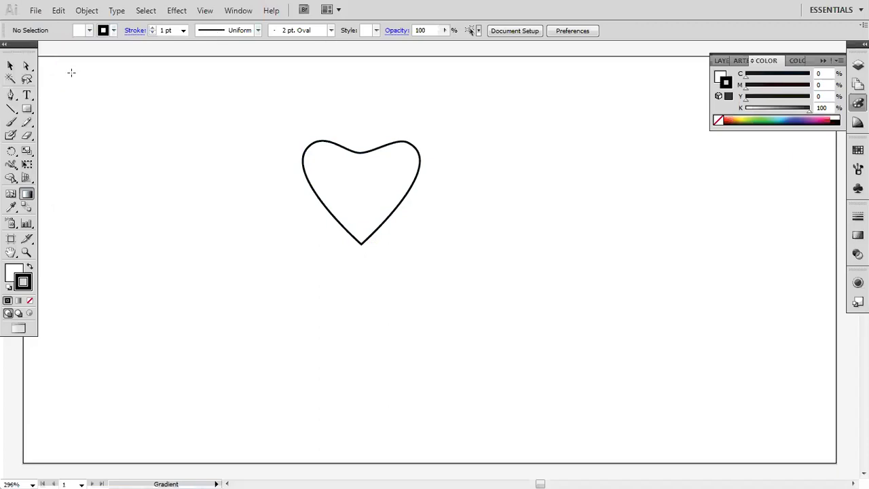
{"action": "left_click", "coordinate": [11, 66]}
{"action": "left_click", "coordinate": [359, 166]}
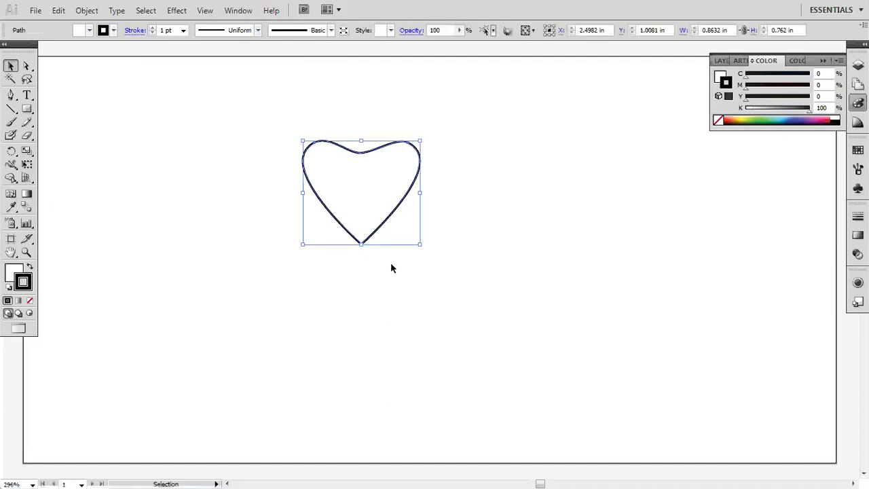
Step: Fill the heart with a linear gradient using orange and light orange stops
{"action": "left_click", "coordinate": [857, 235]}
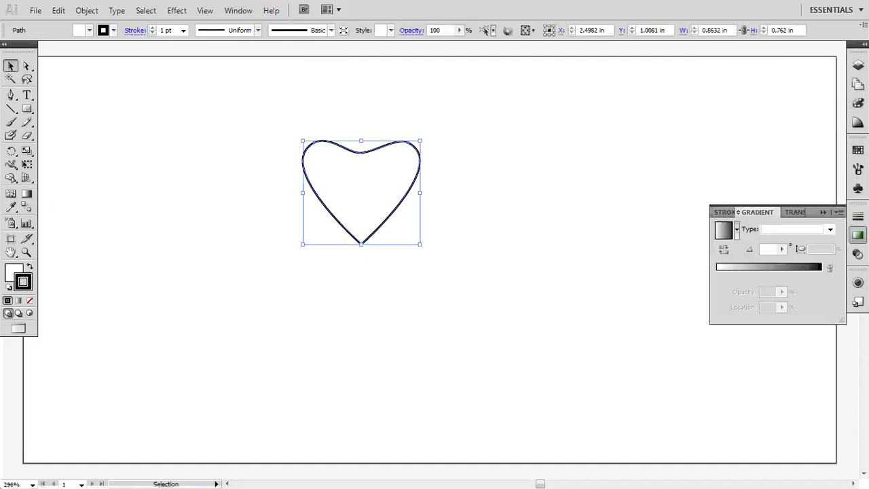
{"action": "left_click", "coordinate": [771, 266]}
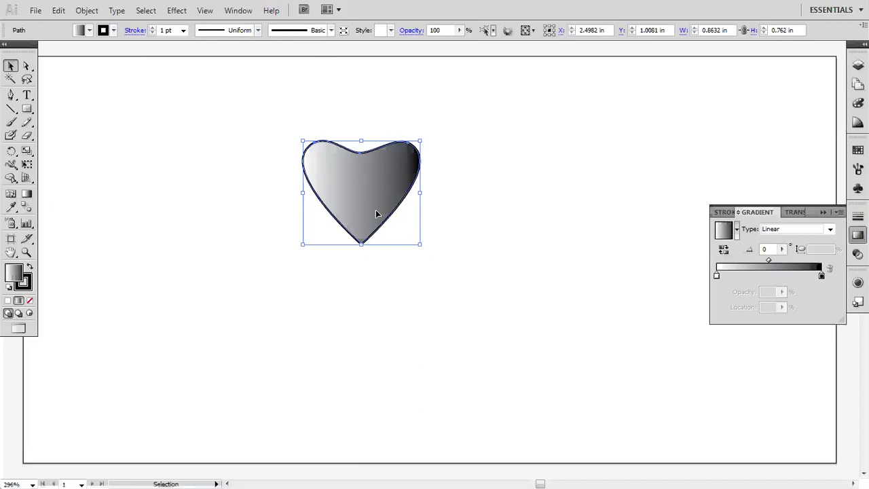
{"action": "left_click", "coordinate": [716, 276]}
{"action": "double_click", "coordinate": [716, 275]}
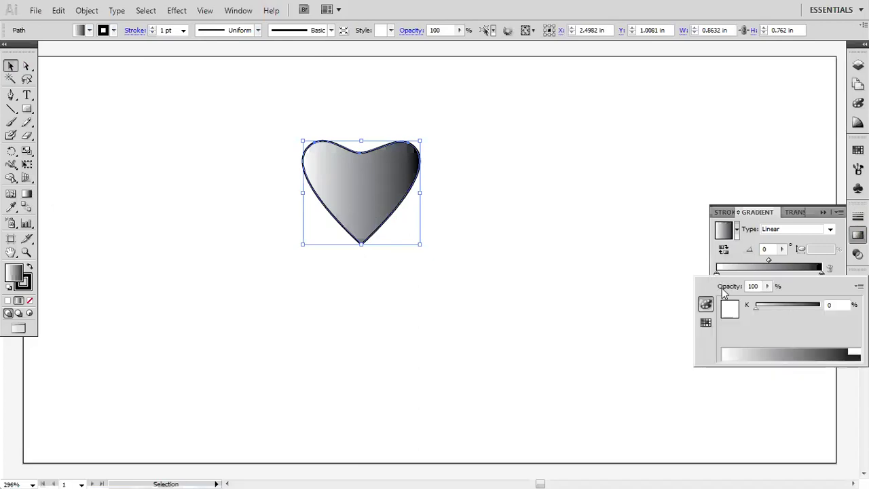
{"action": "left_click", "coordinate": [706, 321]}
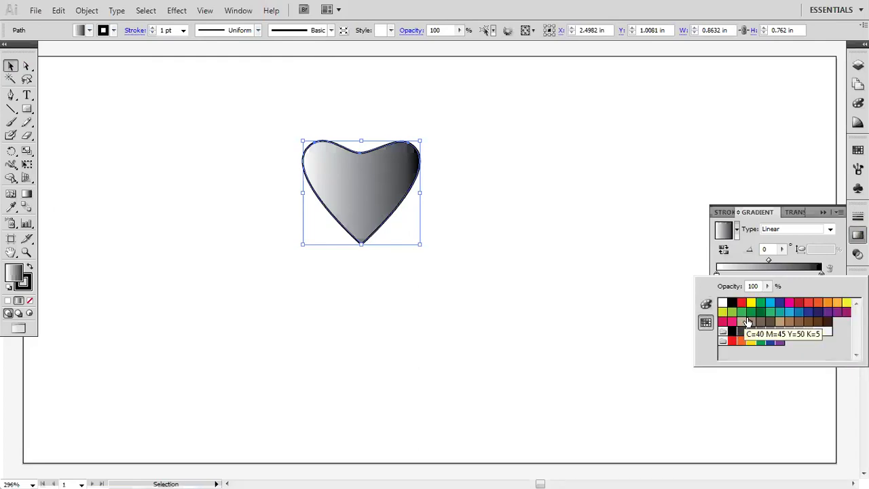
{"action": "left_click", "coordinate": [827, 304]}
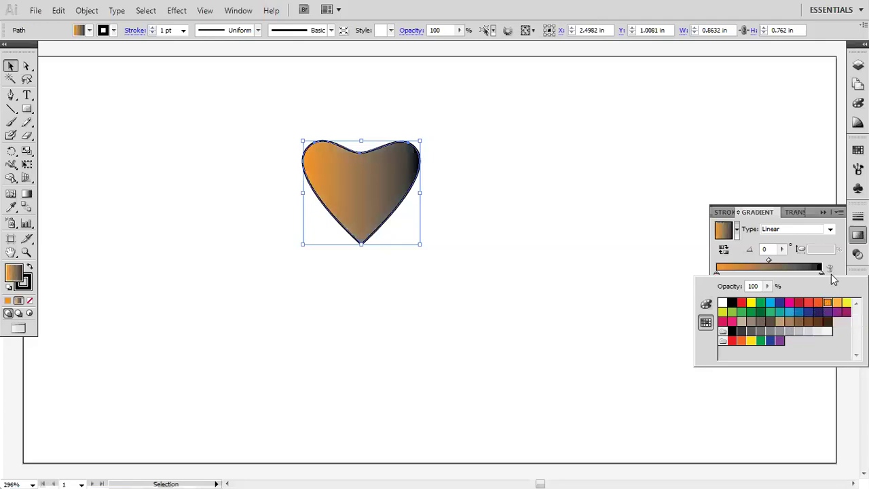
{"action": "left_click", "coordinate": [820, 275]}
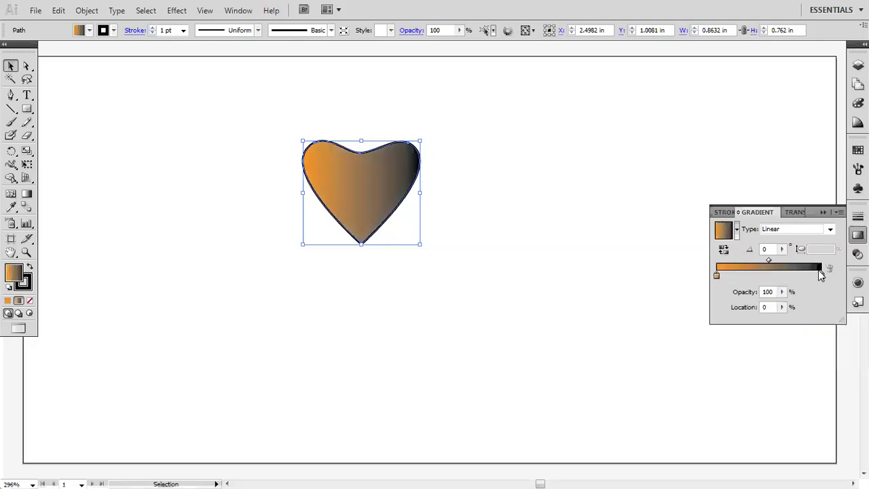
{"action": "double_click", "coordinate": [821, 277]}
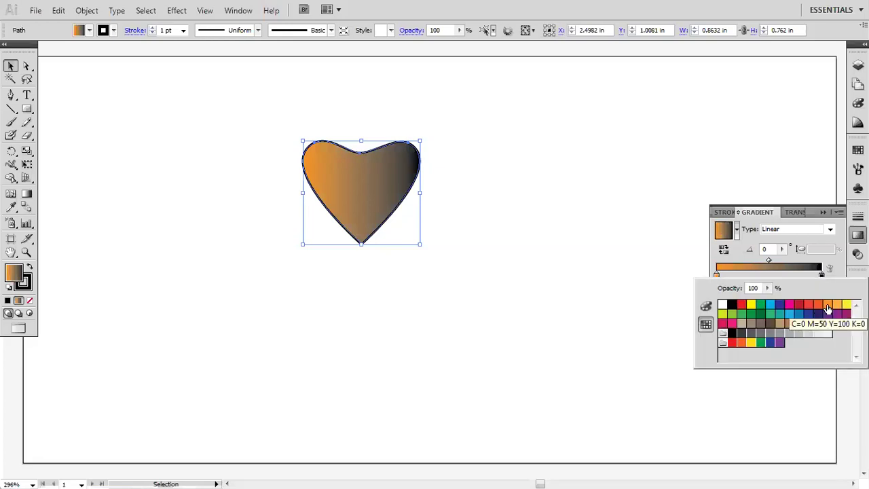
{"action": "left_click", "coordinate": [836, 307]}
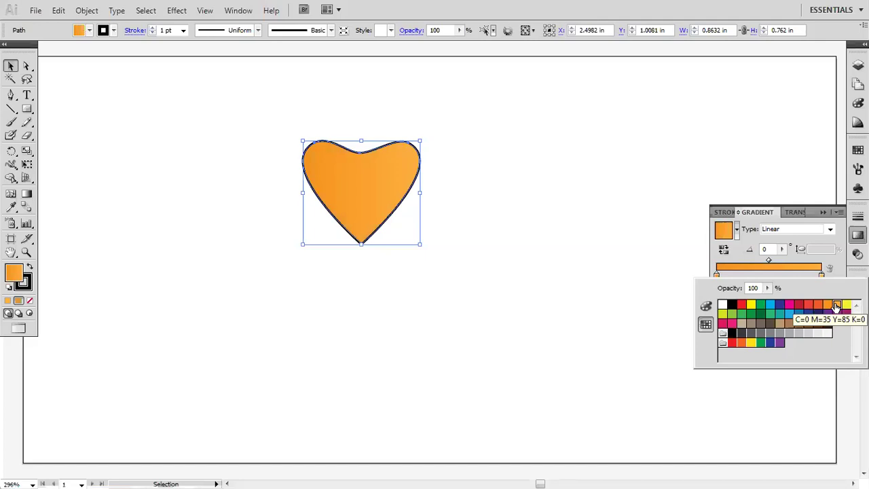
{"action": "left_click", "coordinate": [799, 237]}
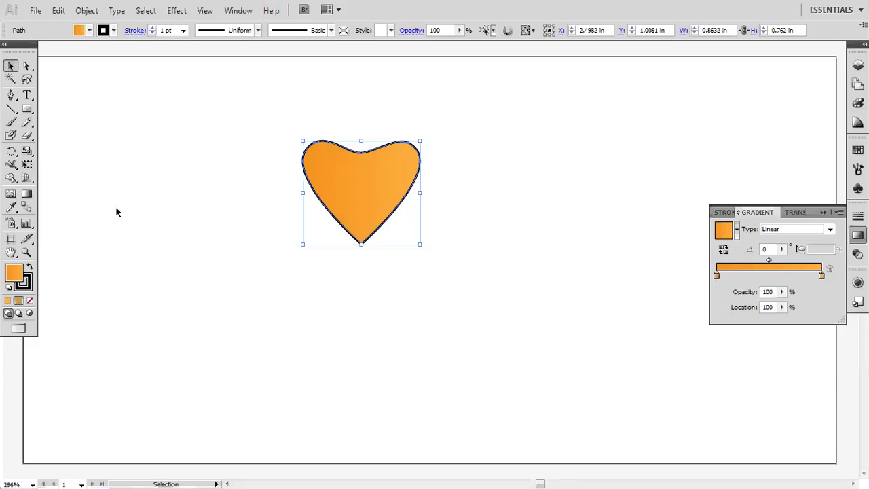
Step: Run the gradient top to bottom, keeping the top stop bright orange
{"action": "left_click", "coordinate": [27, 195]}
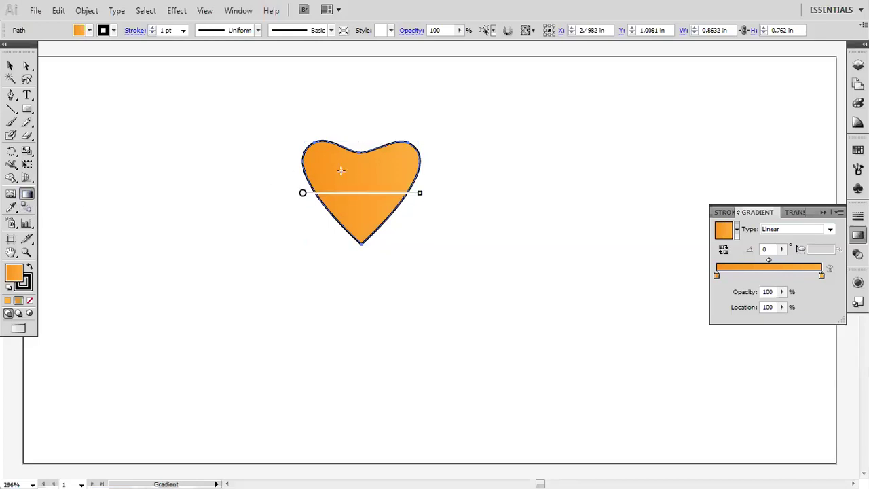
{"action": "left_click_drag", "start_coordinate": [361, 142], "coordinate": [361, 248]}
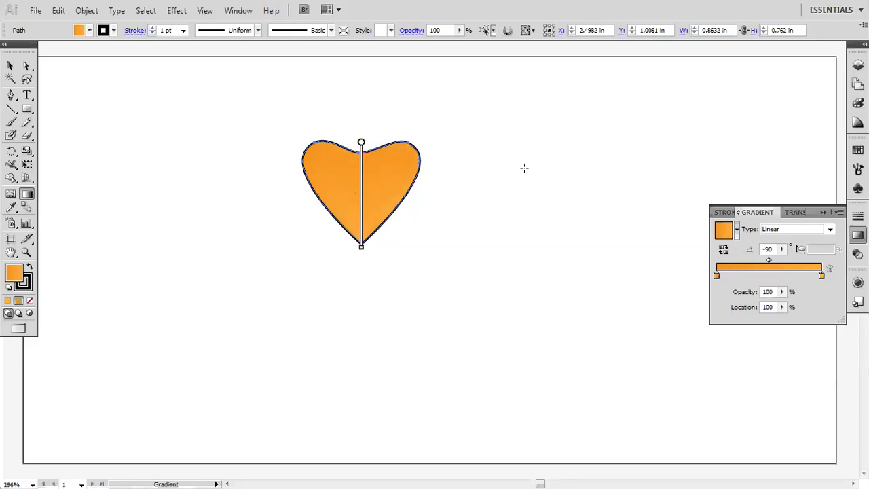
{"action": "left_click", "coordinate": [716, 277]}
{"action": "double_click", "coordinate": [716, 276]}
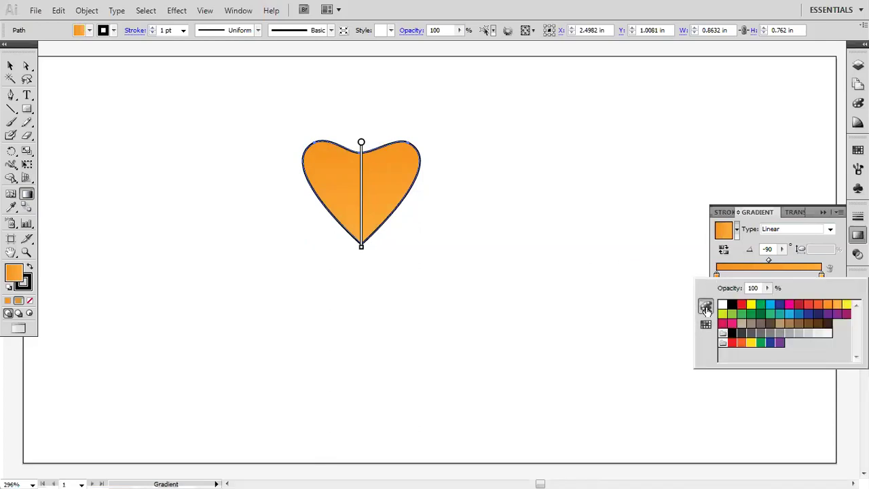
{"action": "left_click", "coordinate": [706, 306]}
{"action": "left_click_drag", "start_coordinate": [758, 310], "coordinate": [766, 310]}
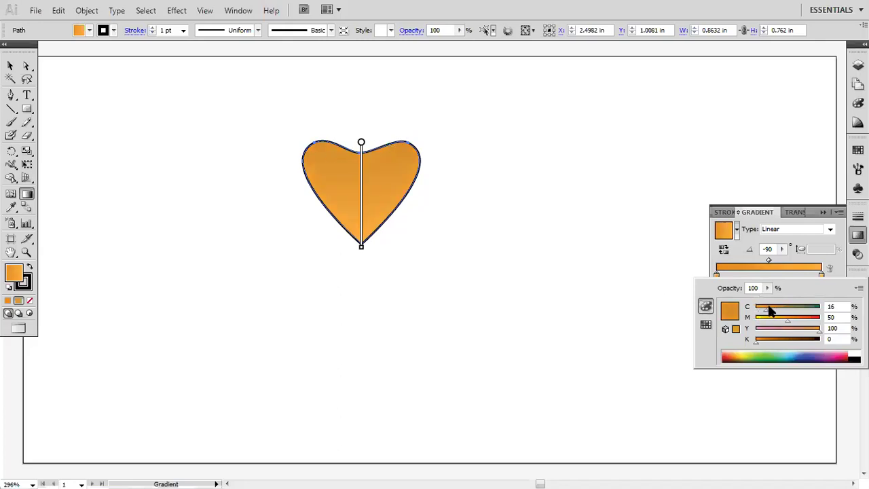
{"action": "left_click_drag", "start_coordinate": [765, 310], "coordinate": [754, 311]}
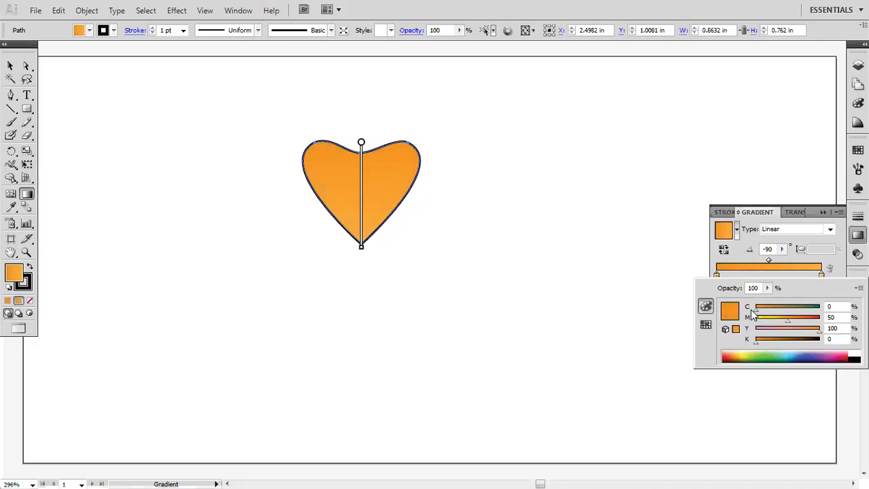
Step: Add cyan to the bottom stop so the tip shades brownish orange
{"action": "left_click", "coordinate": [821, 275]}
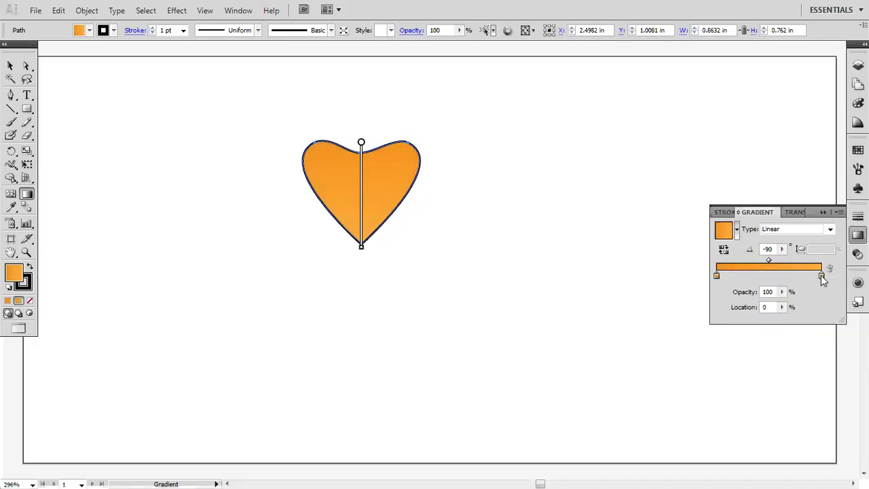
{"action": "double_click", "coordinate": [821, 275]}
{"action": "left_click_drag", "start_coordinate": [758, 311], "coordinate": [779, 309]}
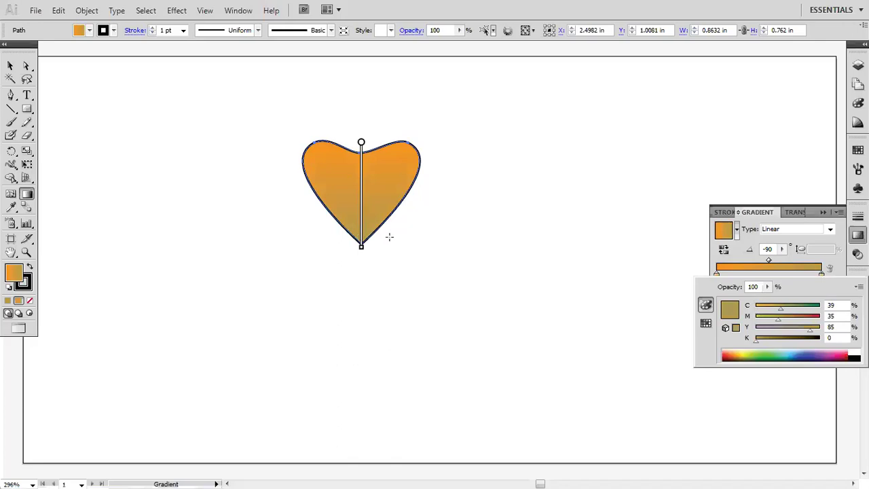
{"action": "left_click", "coordinate": [504, 144]}
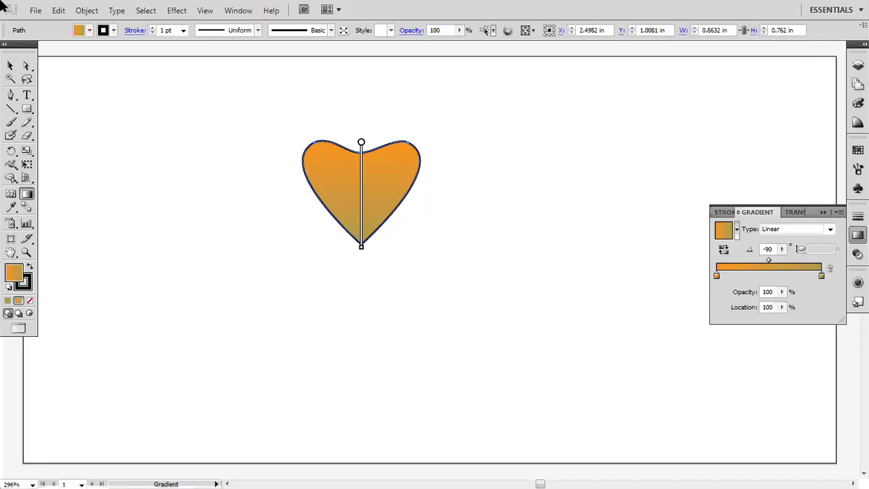
{"action": "left_click", "coordinate": [9, 66]}
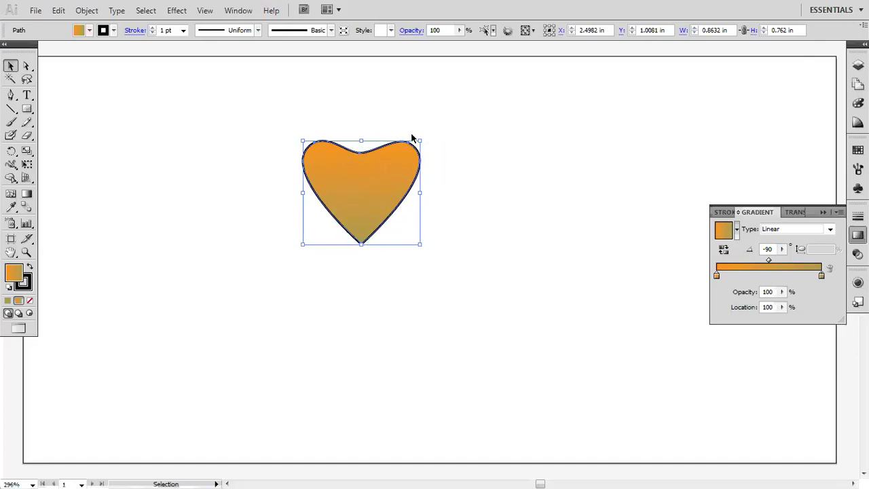
Step: Set the heart's stroke to None, deselect it, and zoom in
{"action": "left_click", "coordinate": [114, 32]}
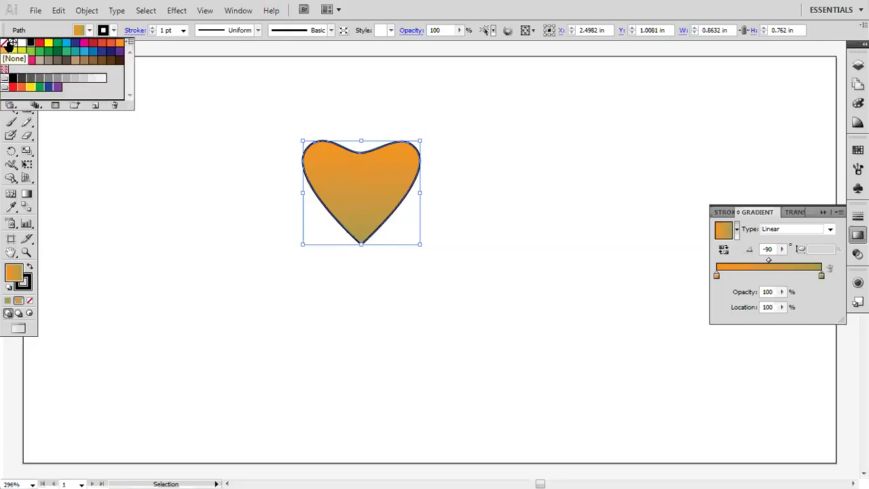
{"action": "left_click", "coordinate": [9, 46]}
{"action": "left_click", "coordinate": [489, 235]}
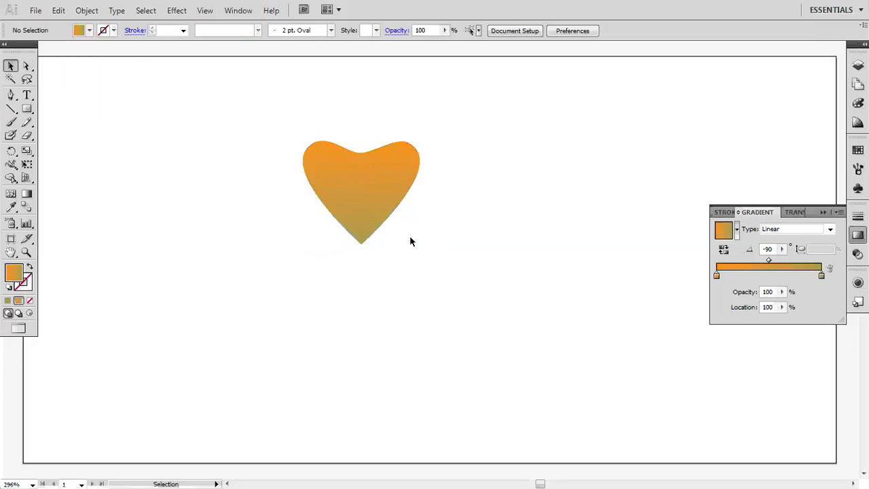
{"action": "scroll", "coordinate": [355, 181], "scroll_direction": "up", "scroll_amount": 1}
{"action": "scroll", "coordinate": [355, 181], "scroll_direction": "up", "scroll_amount": 1}
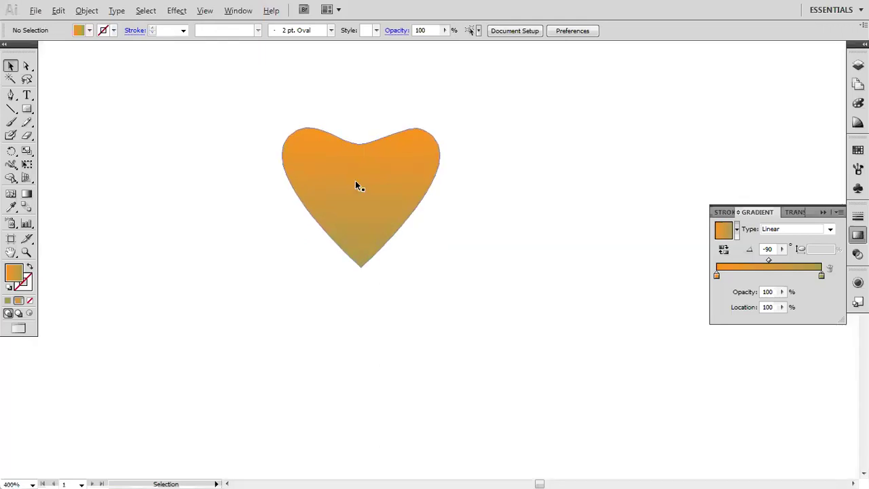
{"action": "scroll", "coordinate": [355, 182], "scroll_direction": "up", "scroll_amount": 1}
{"action": "key", "text": "alt"}
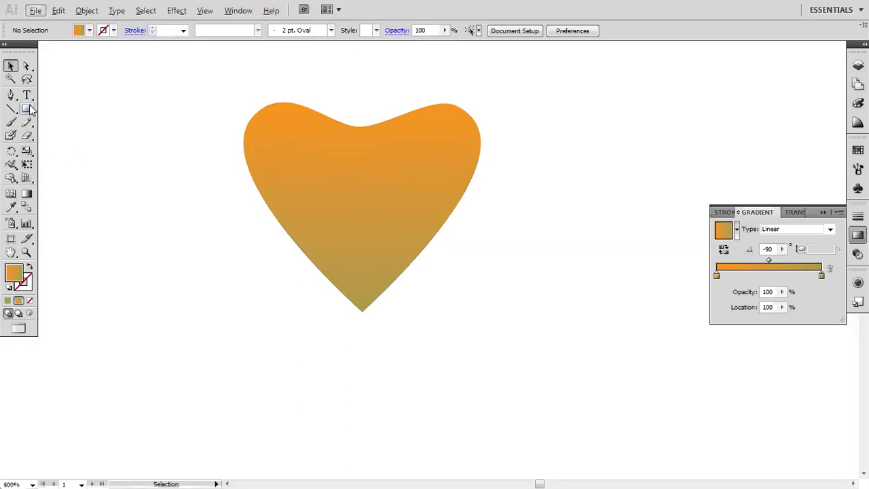
Step: Pen-draw a thin crescent sliver along the heart's right edge
{"action": "left_click", "coordinate": [11, 96]}
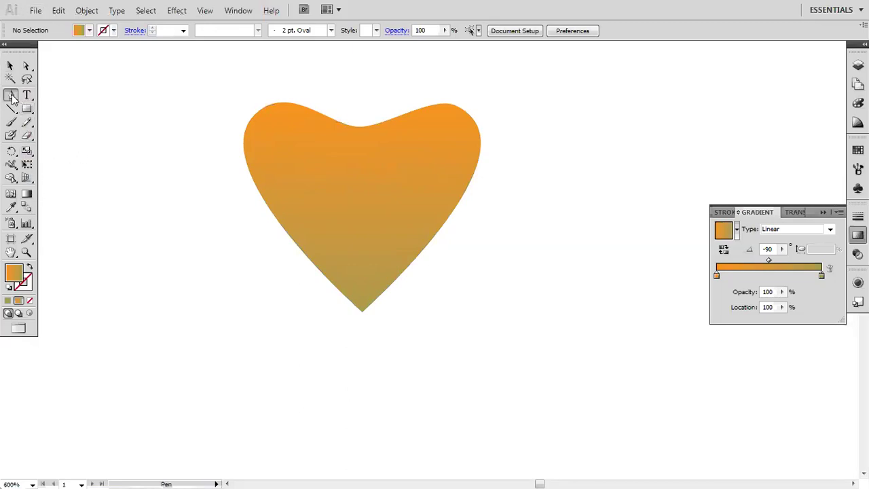
{"action": "left_click", "coordinate": [465, 124]}
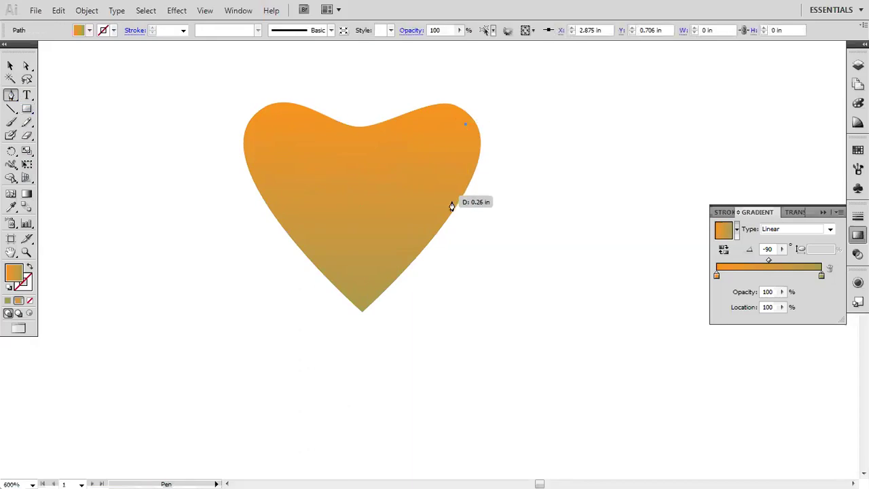
{"action": "left_click_drag", "start_coordinate": [431, 226], "coordinate": [382, 286]}
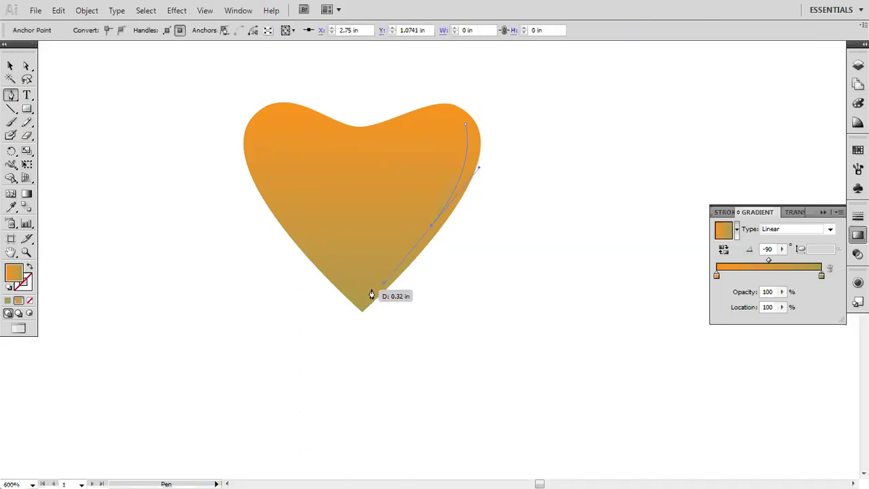
{"action": "left_click_drag", "start_coordinate": [372, 294], "coordinate": [456, 139]}
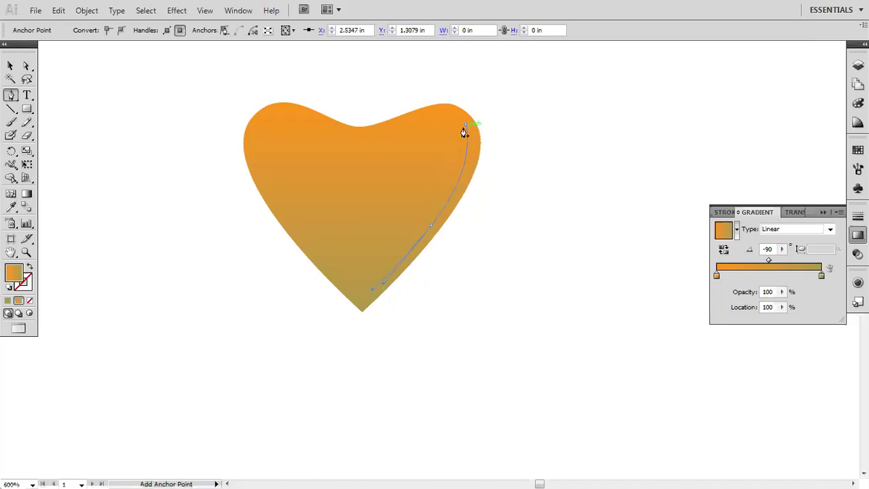
{"action": "mouse_move", "coordinate": [457, 139]}
{"action": "left_mouse_down"}
{"action": "mouse_move", "coordinate": [467, 124]}
{"action": "mouse_move", "coordinate": [466, 64]}
{"action": "left_mouse_up"}
{"action": "left_click_drag", "start_coordinate": [465, 63], "coordinate": [461, 59]}
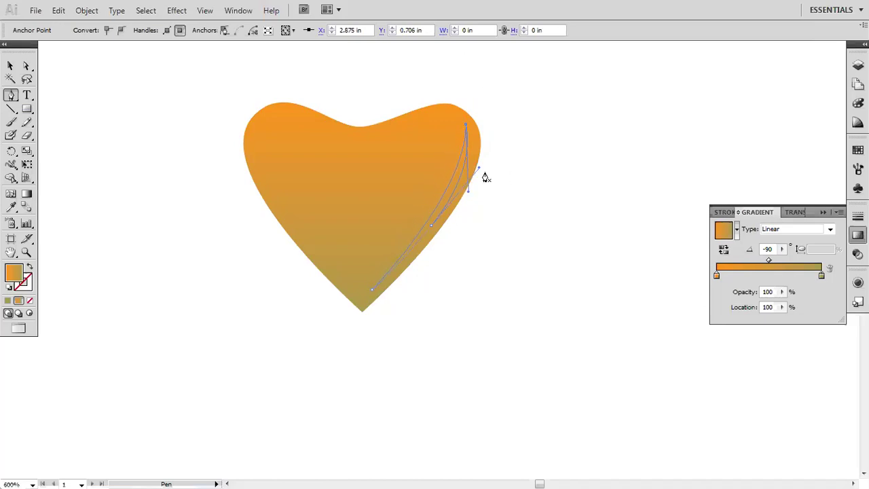
Step: Fill the sliver solid light orange C0 M35 Y85 K0 and deselect it
{"action": "left_click", "coordinate": [7, 66]}
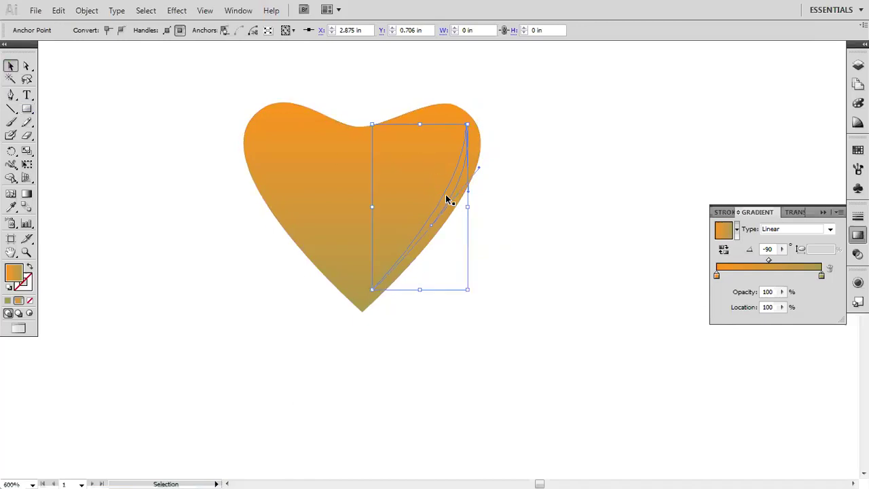
{"action": "left_click", "coordinate": [16, 275]}
{"action": "left_click", "coordinate": [7, 300]}
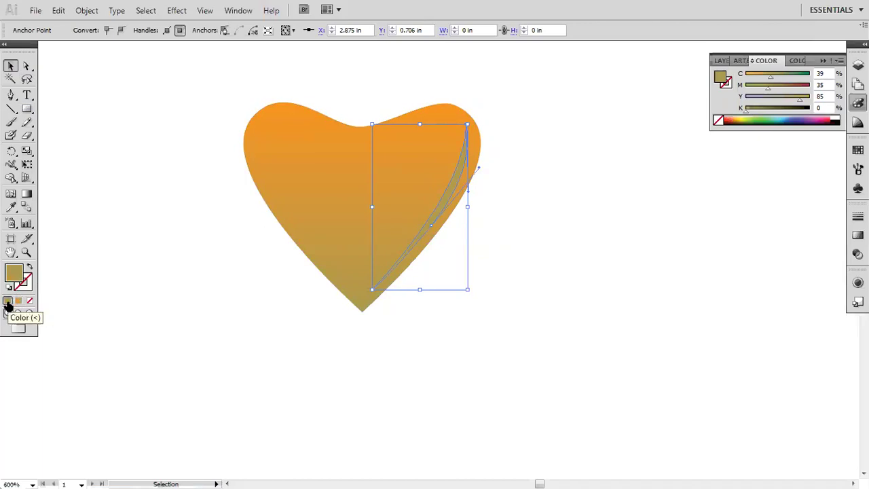
{"action": "left_click_drag", "start_coordinate": [770, 80], "coordinate": [745, 80]}
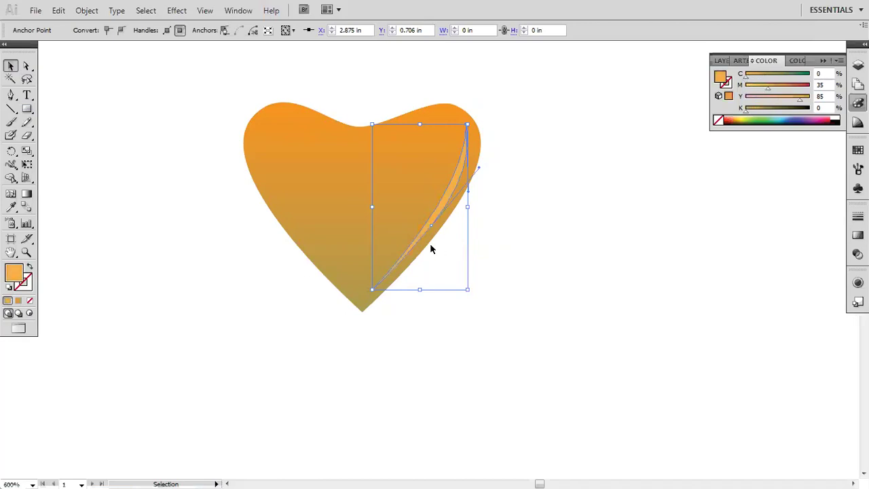
{"action": "left_click", "coordinate": [517, 157]}
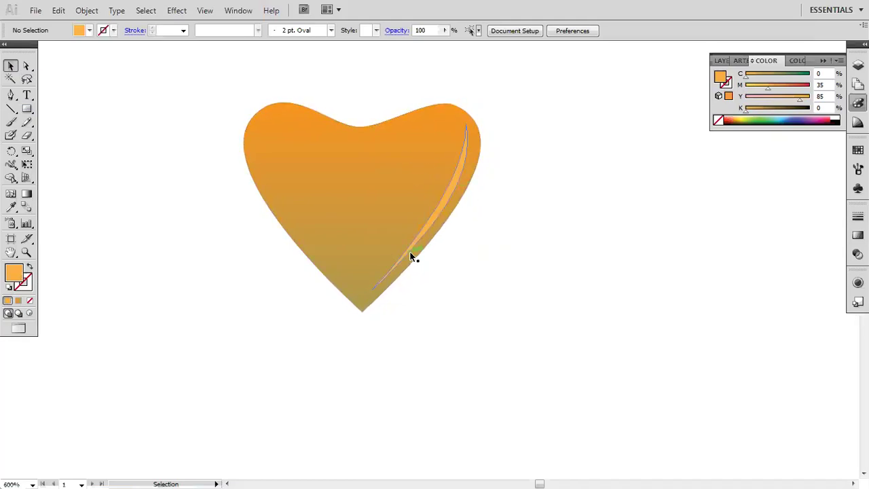
Step: Copy the right-edge highlight sliver and paste the duplicate in front of it
{"action": "left_click", "coordinate": [441, 211]}
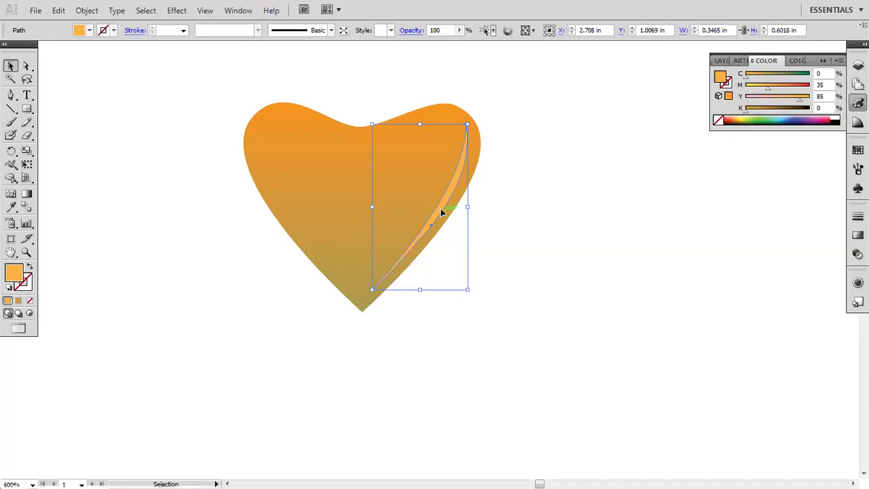
{"action": "left_click", "coordinate": [59, 11]}
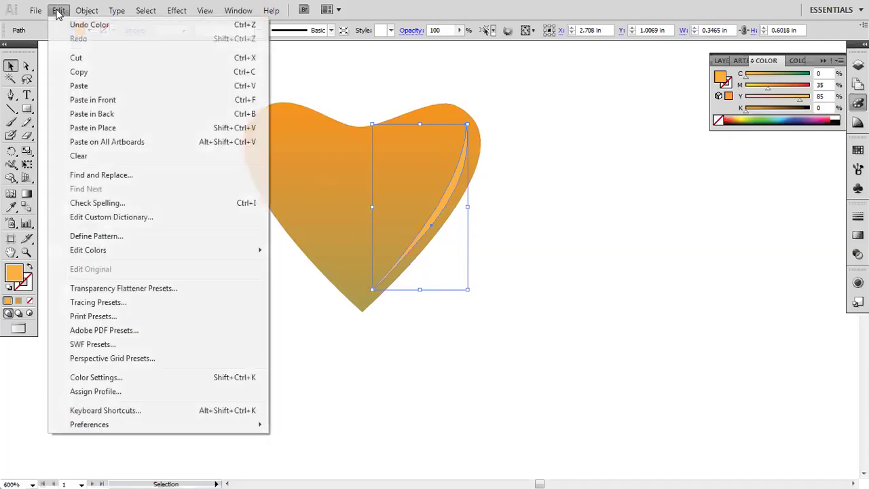
{"action": "left_click", "coordinate": [59, 11]}
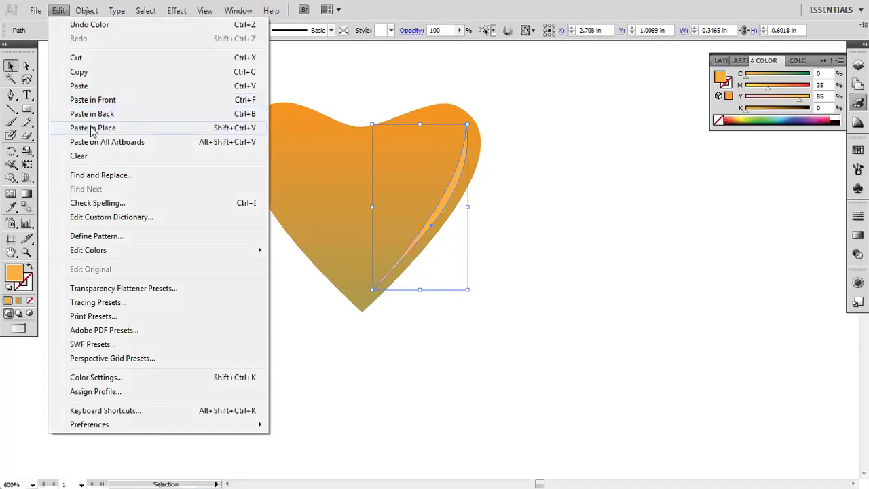
{"action": "left_click", "coordinate": [456, 127]}
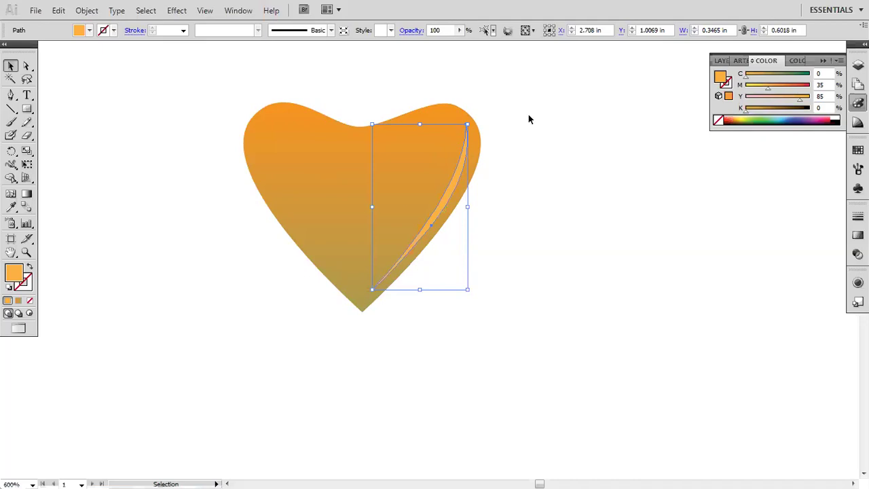
{"action": "left_click", "coordinate": [59, 11]}
{"action": "left_click", "coordinate": [127, 97]}
Step: Move the copy left, flip it horizontally, and nudge it against the heart's left edge
{"action": "left_click_drag", "start_coordinate": [447, 200], "coordinate": [382, 200]}
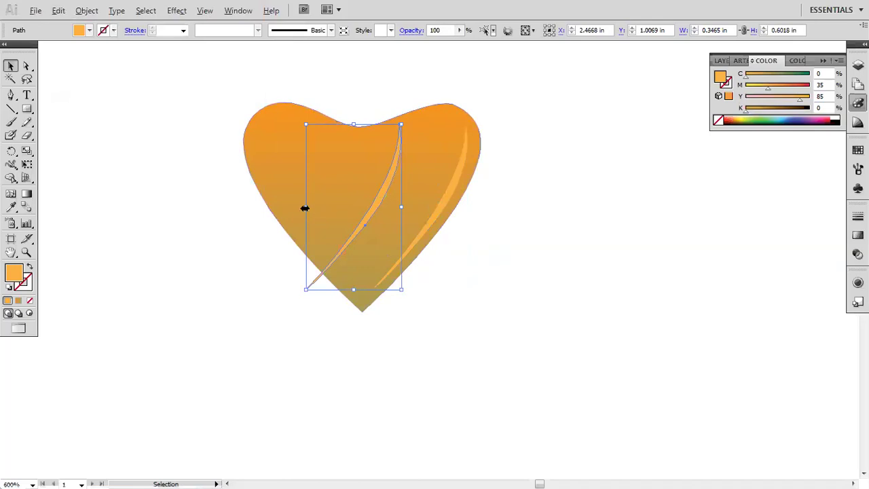
{"action": "left_click_drag", "start_coordinate": [305, 208], "coordinate": [401, 208]}
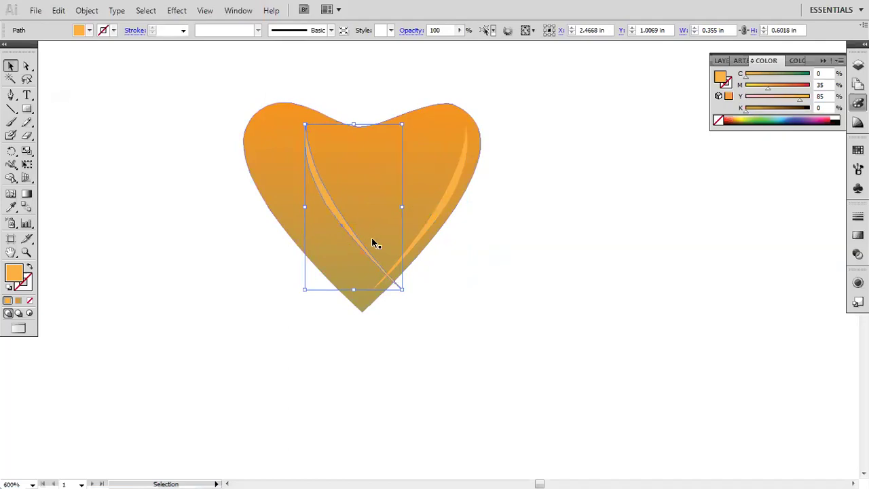
{"action": "key", "text": "Left"}
{"action": "key", "text": "Left"}
{"action": "key", "text": "Left"}
{"action": "key", "text": "Left"}
{"action": "key", "text": "Left"}
{"action": "key", "text": "Left"}
{"action": "key", "text": "Left"}
{"action": "key", "text": "Left"}
{"action": "key", "text": "Left"}
{"action": "key", "text": "Left"}
{"action": "key", "text": "Left"}
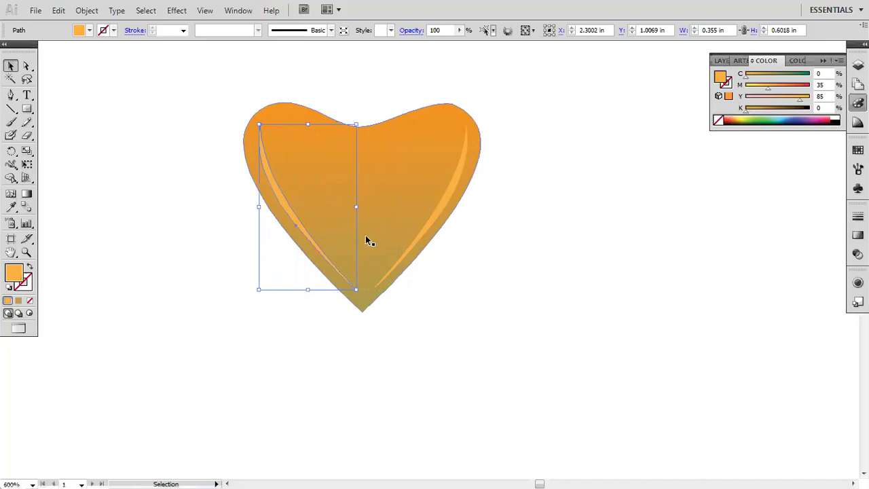
{"action": "key", "text": "Left"}
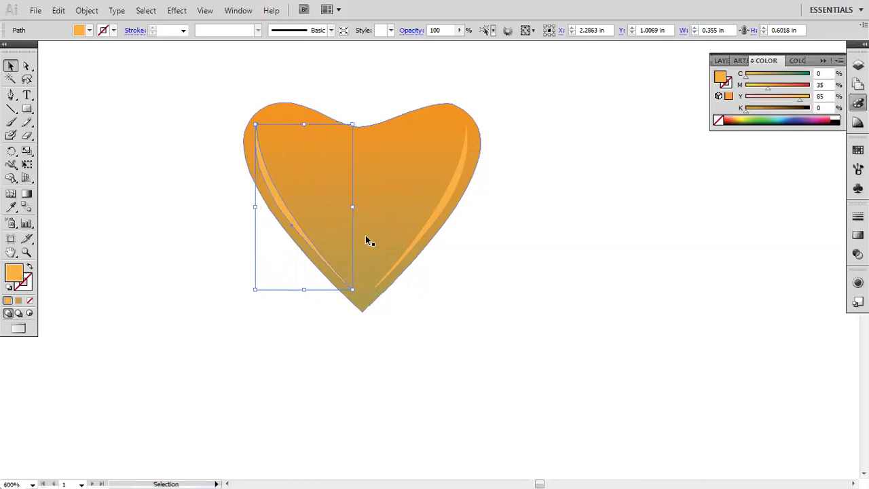
{"action": "left_click", "coordinate": [548, 241]}
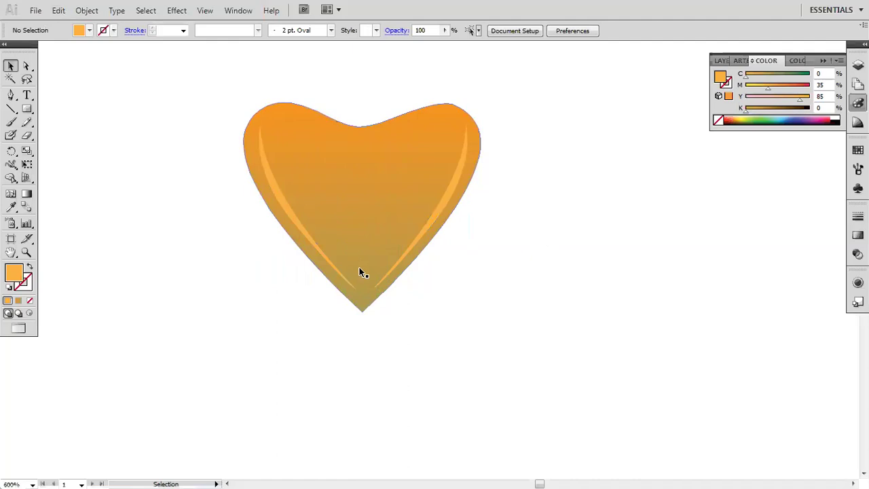
Step: Draw a vertical line from the heart's top notch down to its bottom tip
{"action": "left_click", "coordinate": [11, 108]}
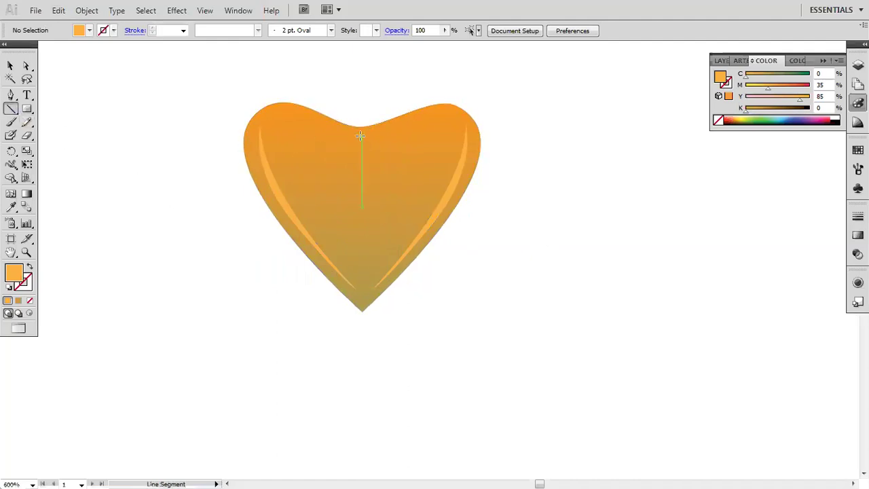
{"action": "left_click_drag", "start_coordinate": [360, 136], "coordinate": [367, 301]}
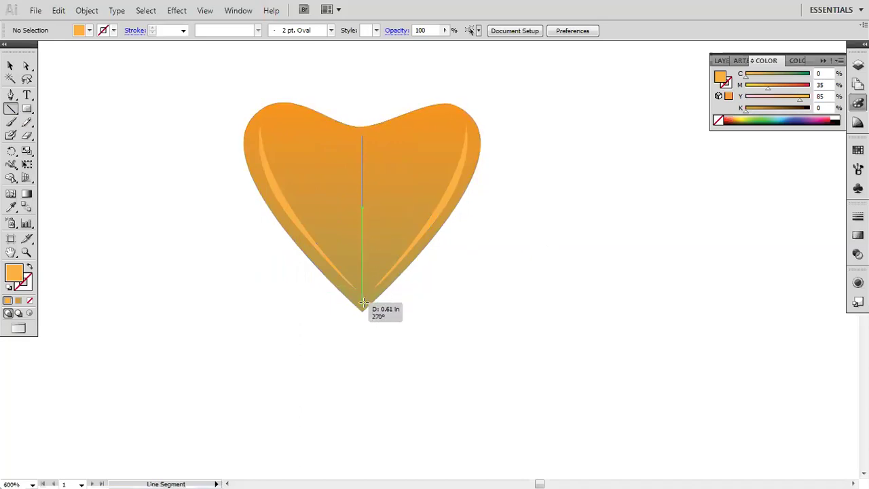
{"action": "left_click_drag", "start_coordinate": [366, 301], "coordinate": [364, 302]}
{"action": "key", "text": "v"}
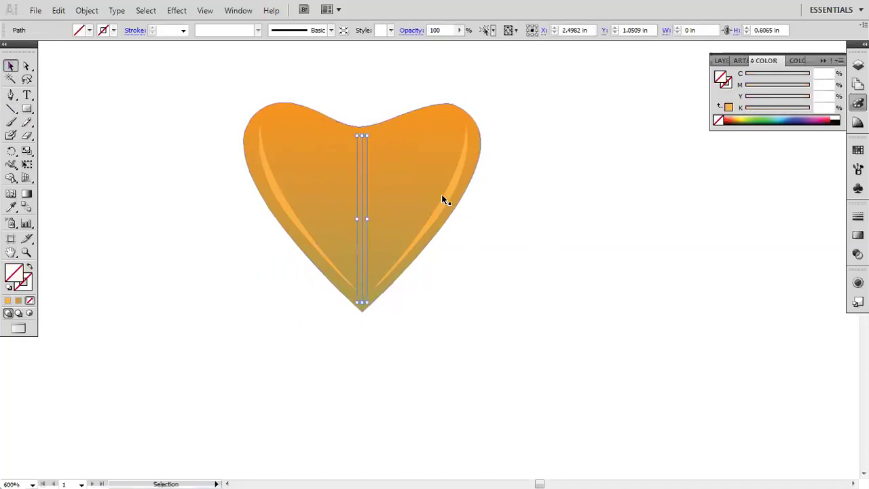
{"action": "left_click", "coordinate": [507, 226]}
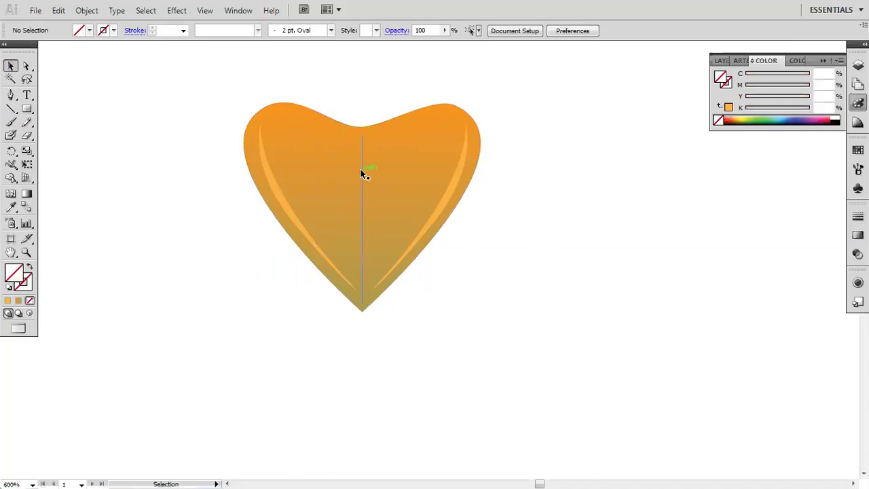
{"action": "left_click", "coordinate": [360, 170]}
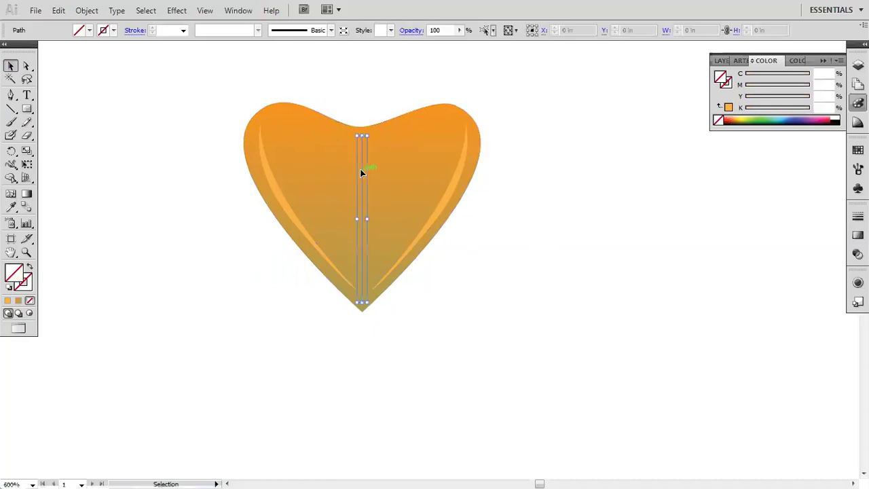
Step: Give the centre line a CMYK Yellow stroke at 0.5 pt weight
{"action": "left_click", "coordinate": [114, 31]}
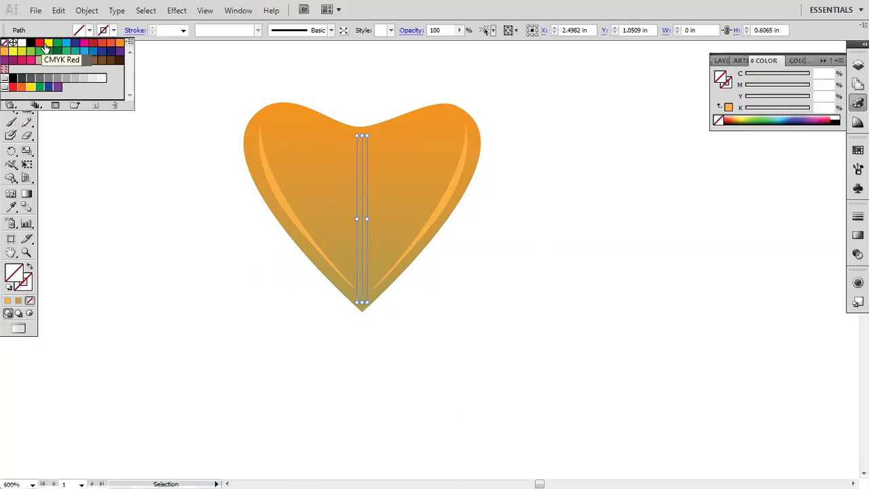
{"action": "left_click", "coordinate": [46, 48]}
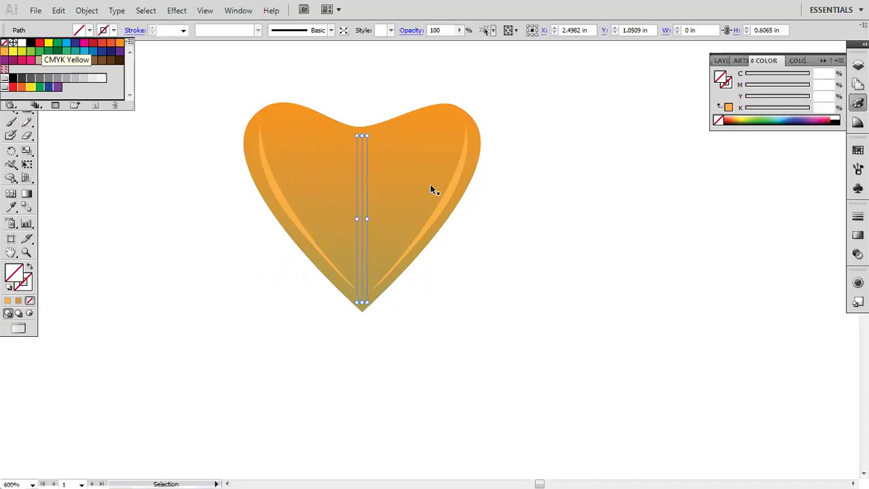
{"action": "left_click", "coordinate": [185, 32]}
{"action": "left_click", "coordinate": [184, 32]}
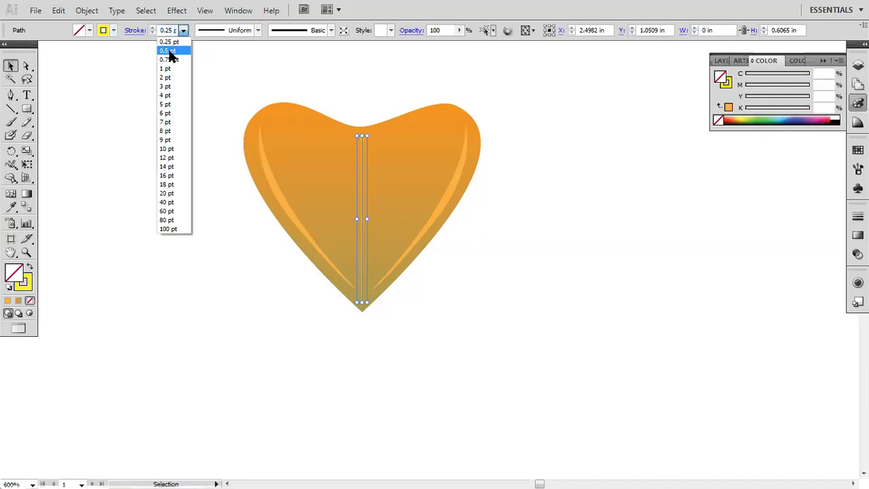
{"action": "left_click", "coordinate": [403, 127]}
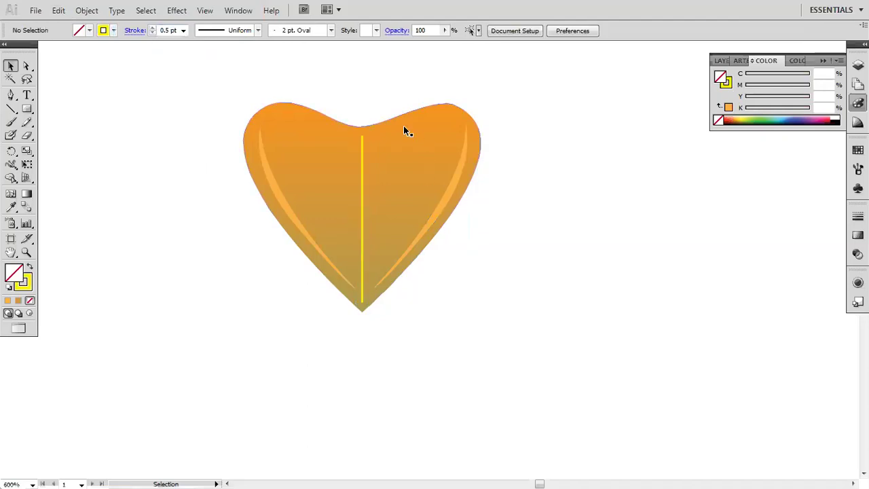
{"action": "left_click", "coordinate": [360, 188]}
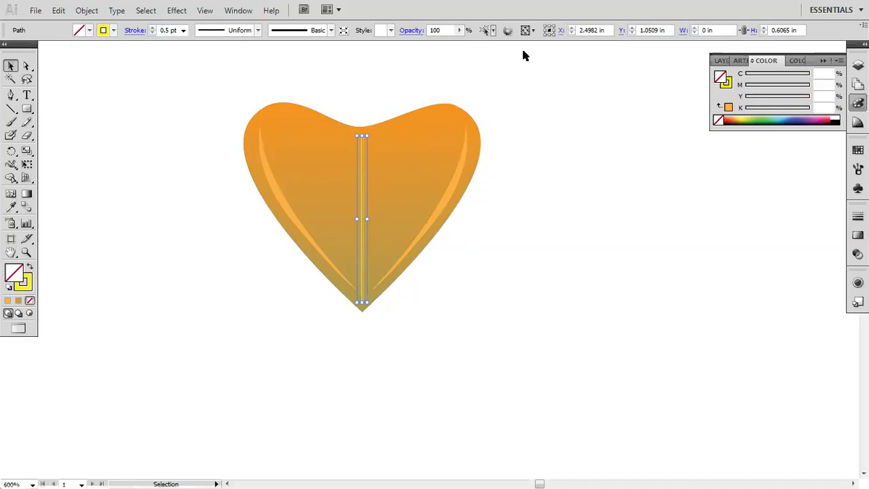
{"action": "left_click", "coordinate": [499, 219]}
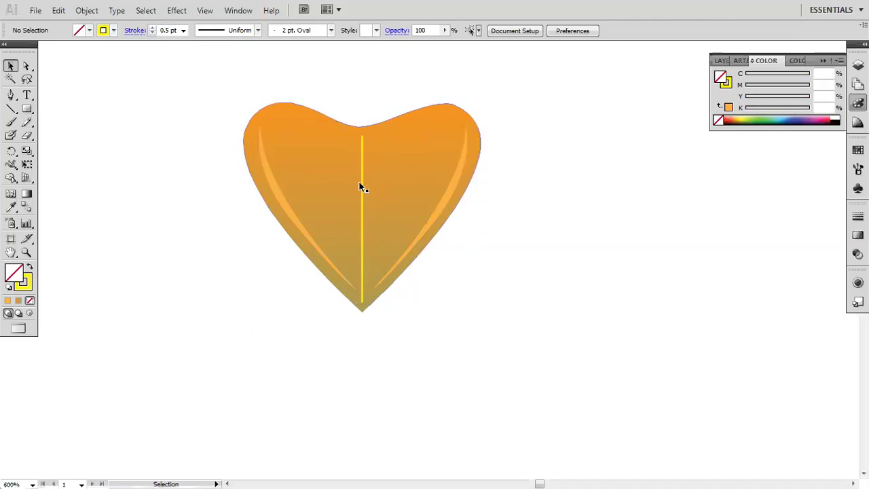
{"action": "left_click", "coordinate": [361, 184]}
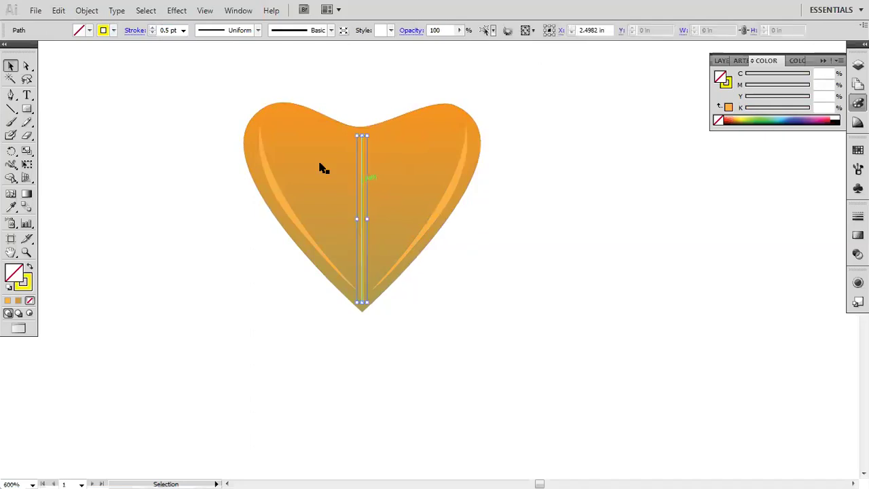
{"action": "left_click", "coordinate": [114, 32]}
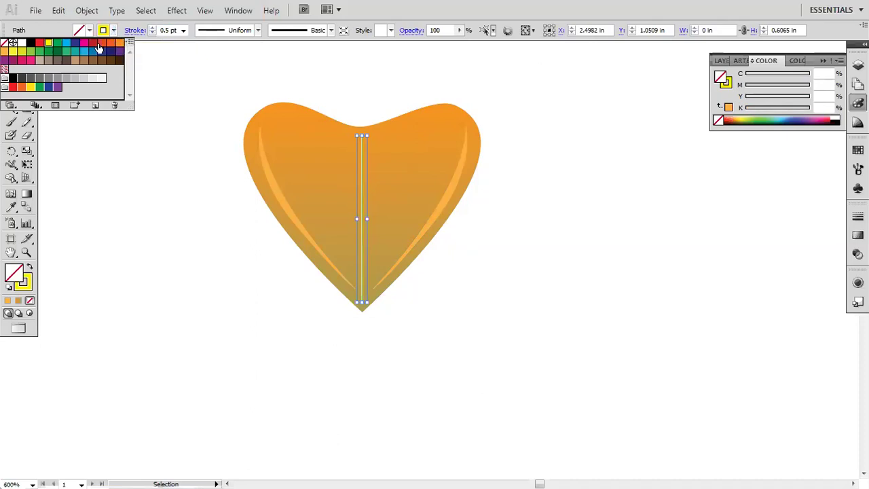
Step: Apply an orange swatch to the centre vein's stroke and check the result
{"action": "left_click", "coordinate": [121, 46]}
{"action": "left_click", "coordinate": [536, 163]}
{"action": "left_click", "coordinate": [495, 216]}
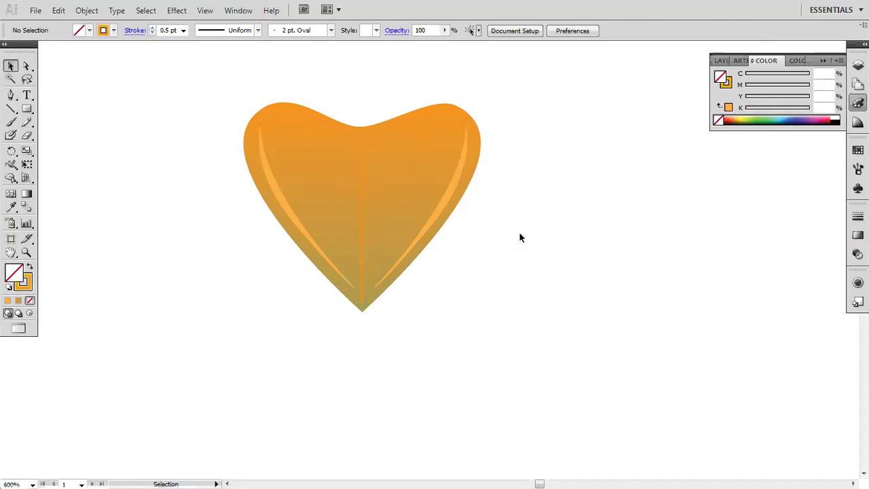
{"action": "left_click", "coordinate": [361, 234]}
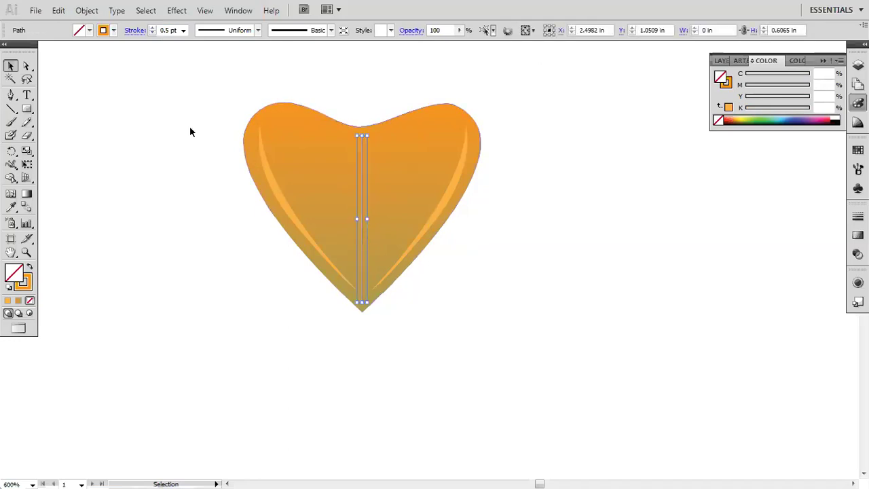
{"action": "left_click", "coordinate": [112, 30]}
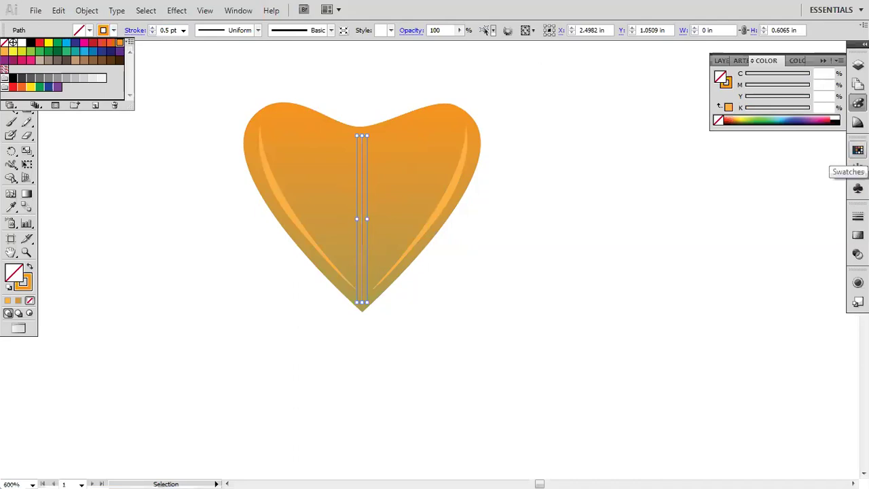
Step: Mix the vein's stroke in the Color panel to C0 M26 Y100 K27 and deselect it
{"action": "left_click", "coordinate": [857, 150]}
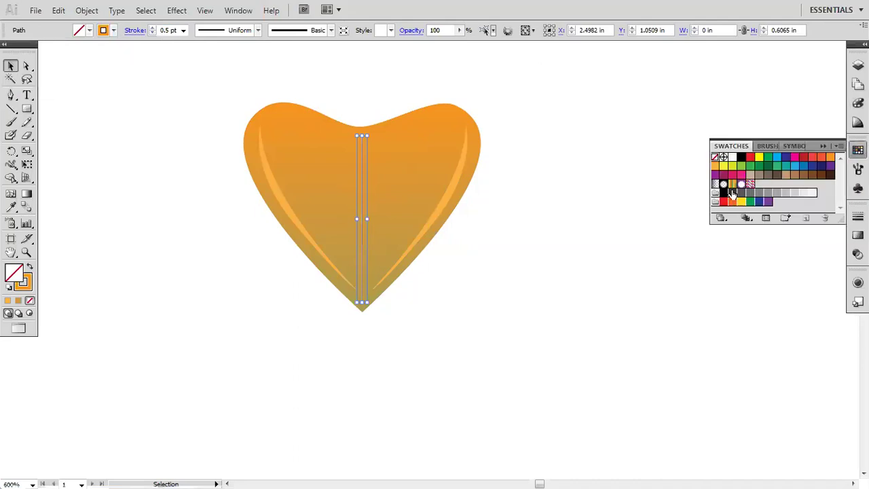
{"action": "left_click", "coordinate": [791, 147]}
{"action": "left_click", "coordinate": [730, 146]}
{"action": "left_click", "coordinate": [858, 169]}
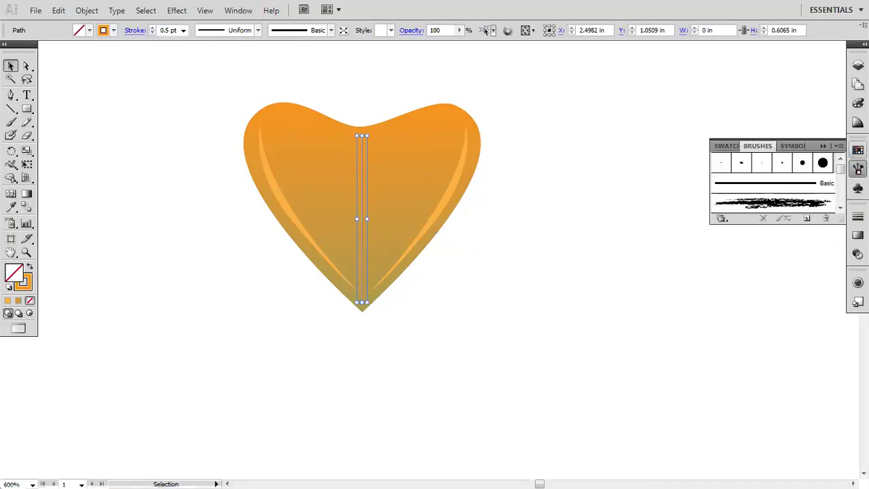
{"action": "left_click", "coordinate": [858, 102]}
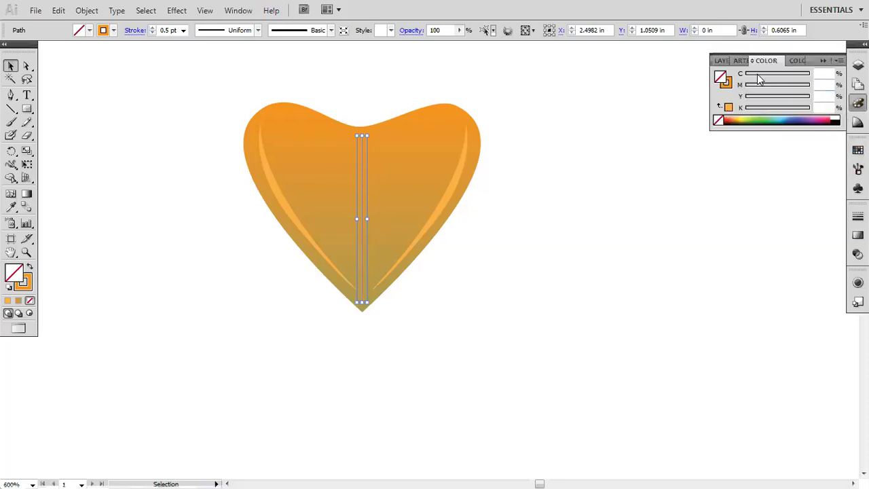
{"action": "left_click", "coordinate": [725, 82]}
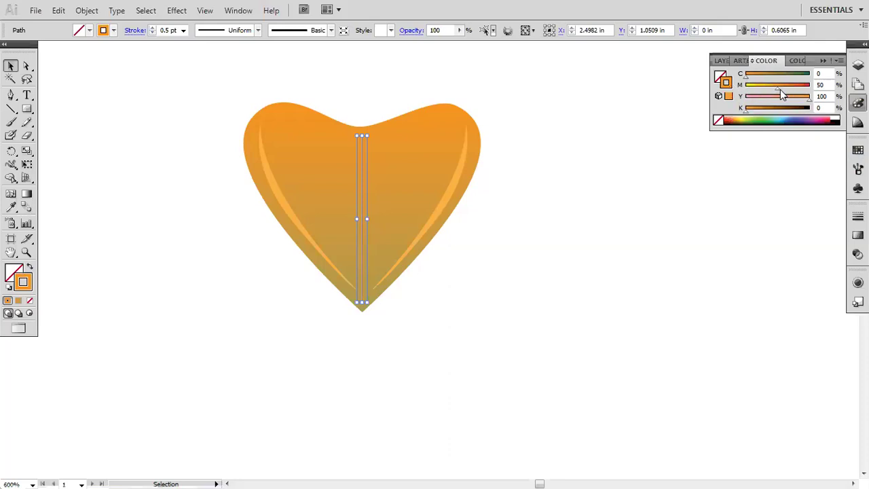
{"action": "mouse_move", "coordinate": [778, 89]}
{"action": "left_mouse_down"}
{"action": "mouse_move", "coordinate": [752, 89]}
{"action": "mouse_move", "coordinate": [762, 90]}
{"action": "left_mouse_up"}
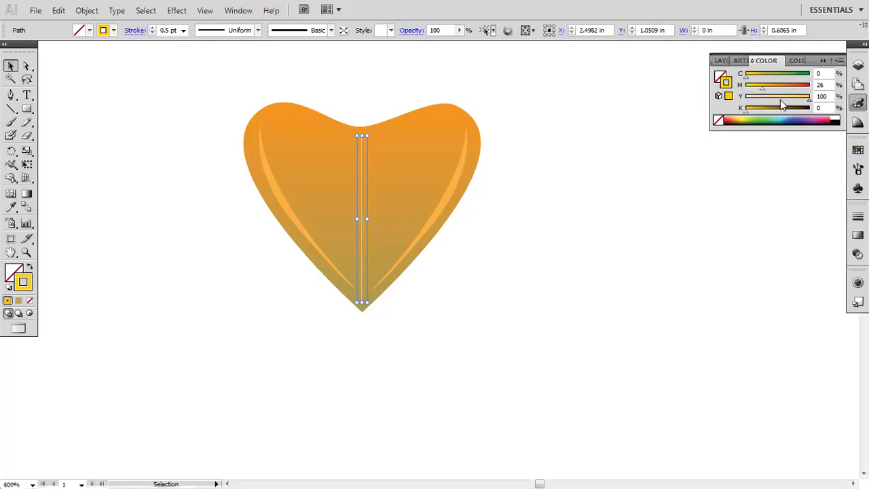
{"action": "mouse_move", "coordinate": [747, 111]}
{"action": "left_mouse_down"}
{"action": "mouse_move", "coordinate": [784, 114]}
{"action": "mouse_move", "coordinate": [763, 115]}
{"action": "left_mouse_up"}
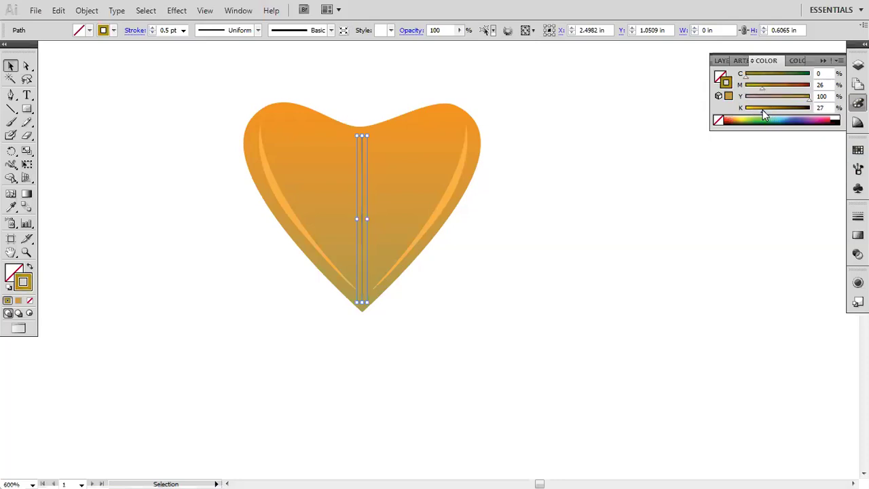
{"action": "left_click", "coordinate": [485, 310]}
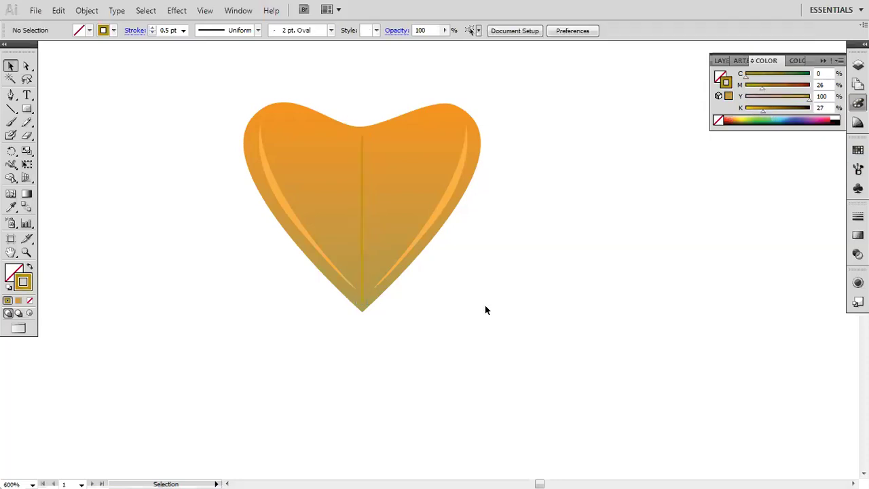
Step: Marquee-select the gradient heart, both highlights and the vein, and group them
{"action": "left_click", "coordinate": [363, 216]}
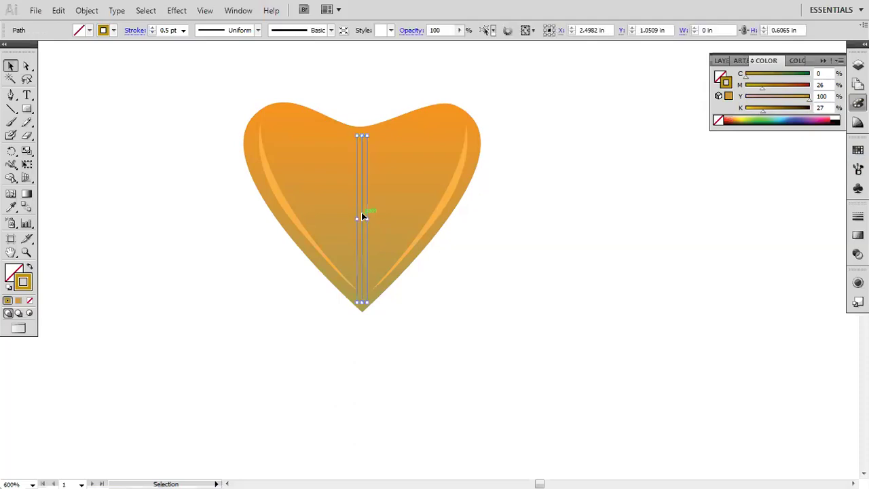
{"action": "left_click", "coordinate": [519, 187]}
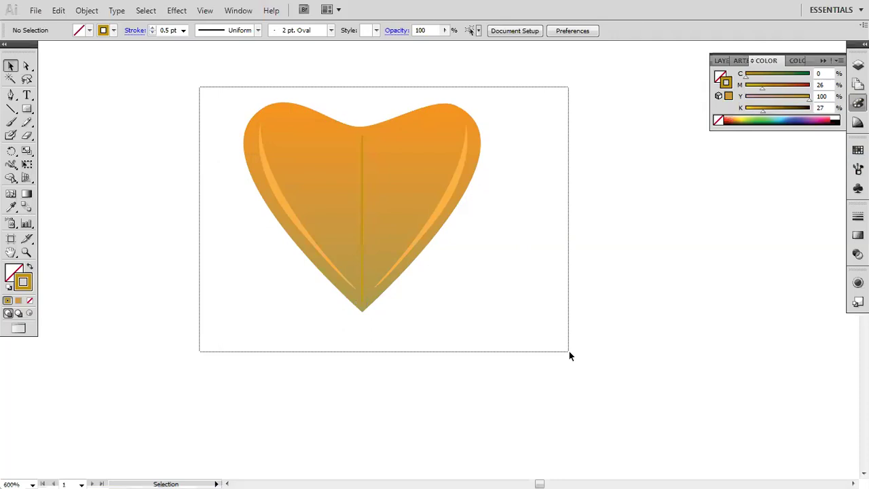
{"action": "left_click_drag", "start_coordinate": [199, 85], "coordinate": [568, 351]}
{"action": "right_click", "coordinate": [424, 188]}
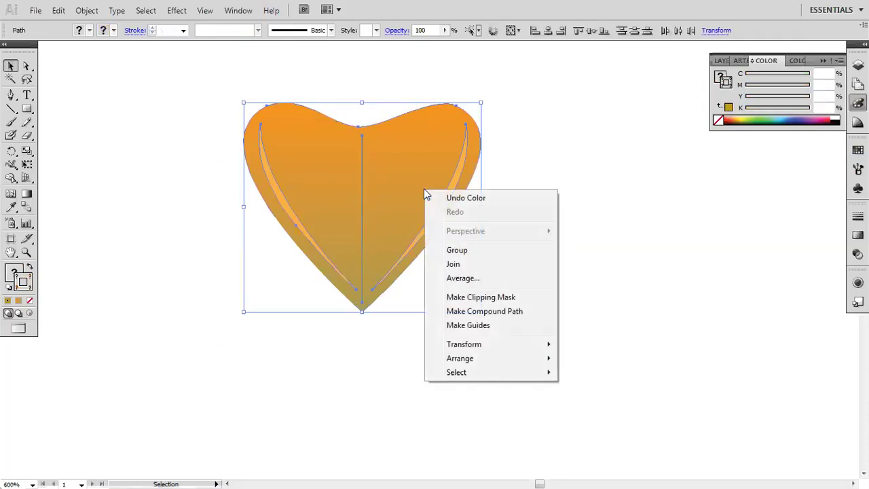
{"action": "left_click", "coordinate": [472, 252]}
{"action": "left_click", "coordinate": [543, 194]}
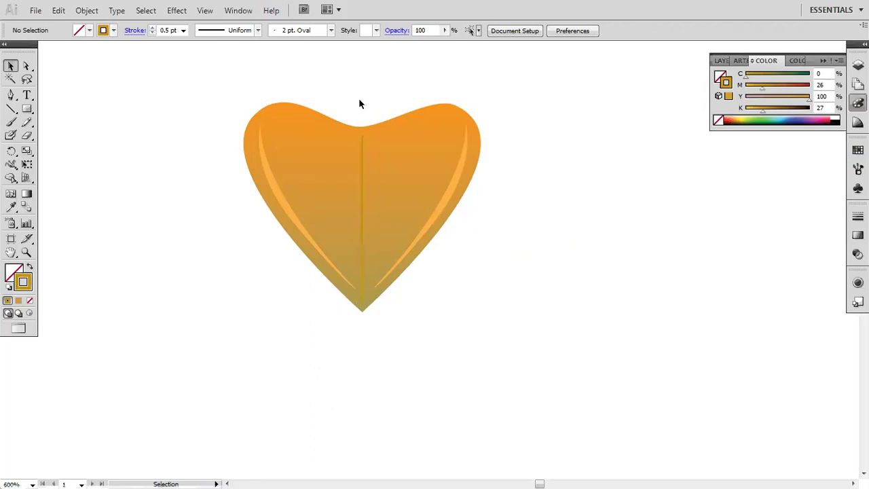
Step: Zoom out to 400%, pan the heart to the upper left, and reselect its group
{"action": "scroll", "coordinate": [478, 288], "scroll_direction": "down", "scroll_amount": 1}
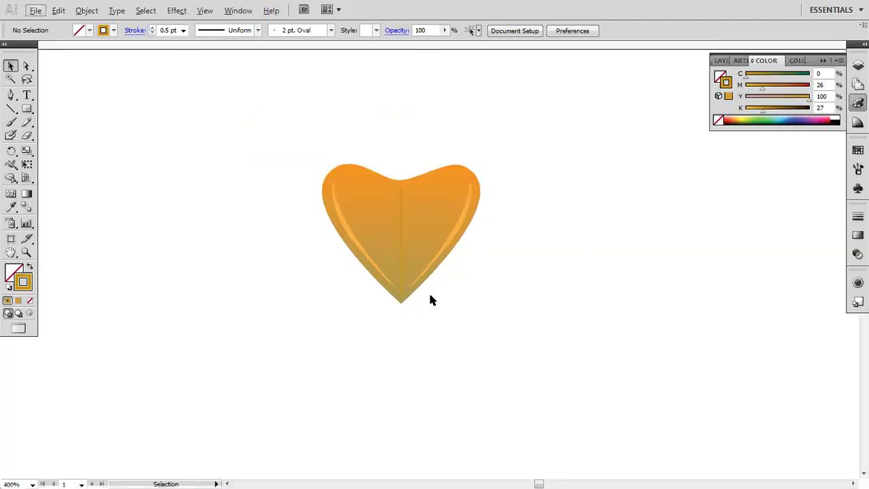
{"action": "left_click_drag", "start_coordinate": [369, 227], "coordinate": [306, 165]}
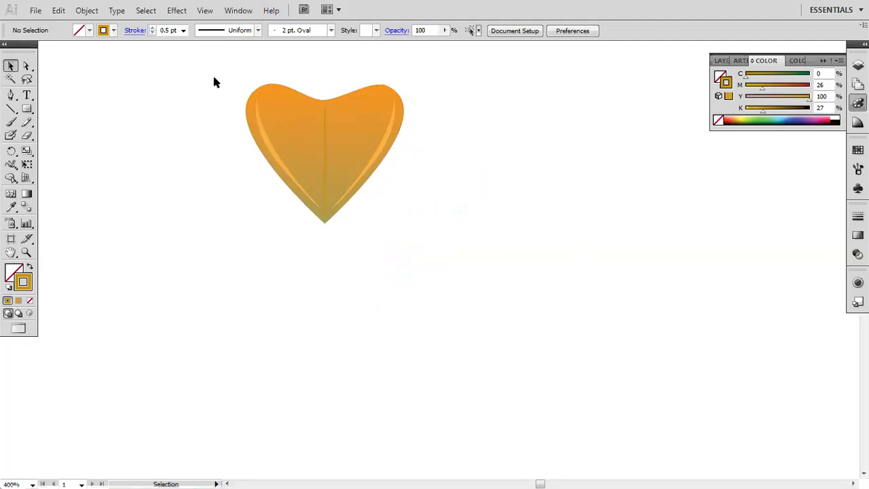
{"action": "left_click_drag", "start_coordinate": [214, 82], "coordinate": [481, 282]}
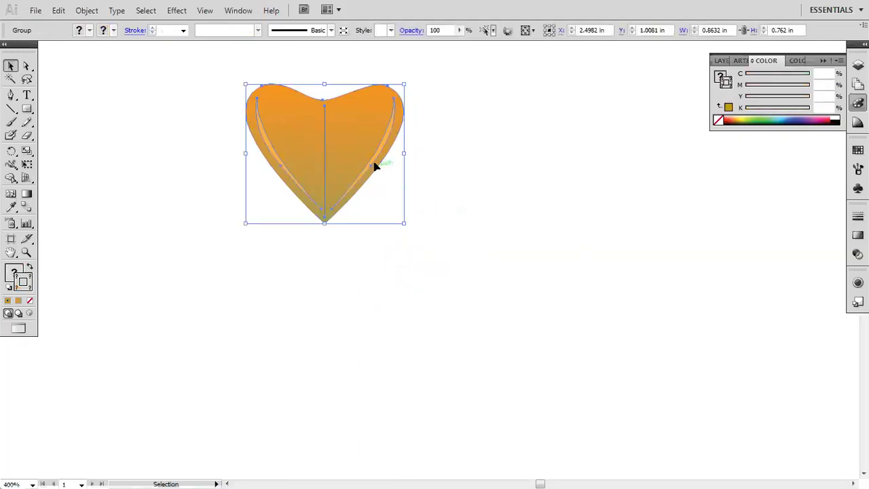
{"action": "left_click", "coordinate": [12, 156]}
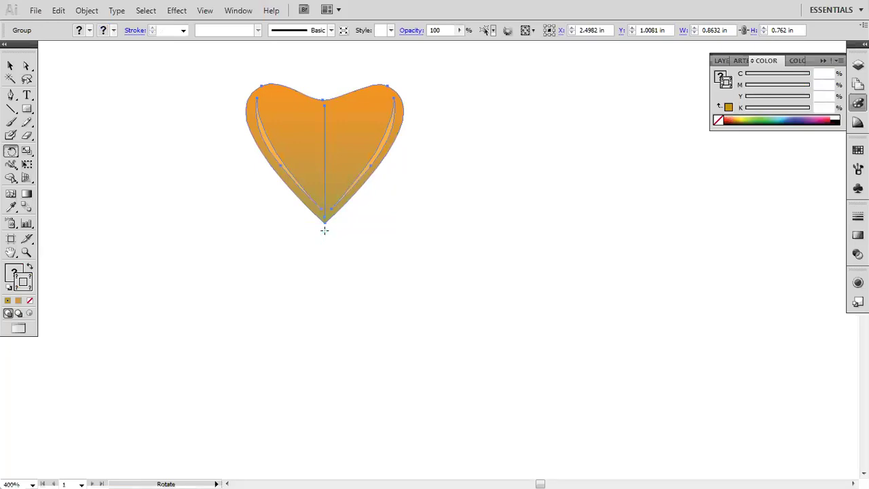
{"action": "left_click", "coordinate": [325, 230]}
{"action": "left_click", "coordinate": [11, 65]}
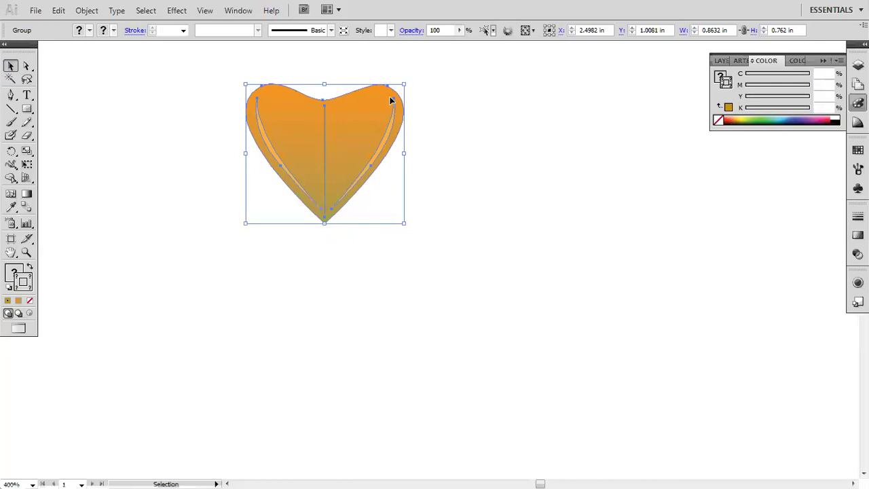
{"action": "key", "text": "ctrl+h"}
{"action": "left_click", "coordinate": [427, 141]}
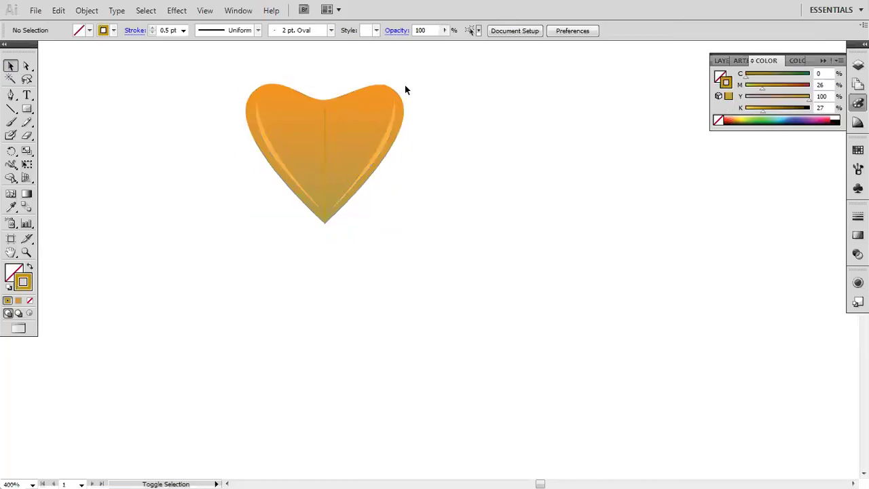
{"action": "left_click", "coordinate": [371, 120]}
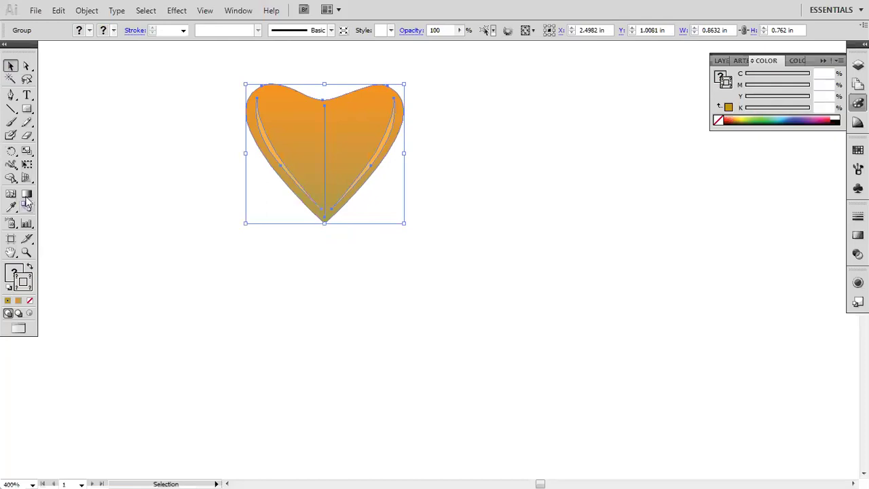
{"action": "left_click", "coordinate": [11, 164]}
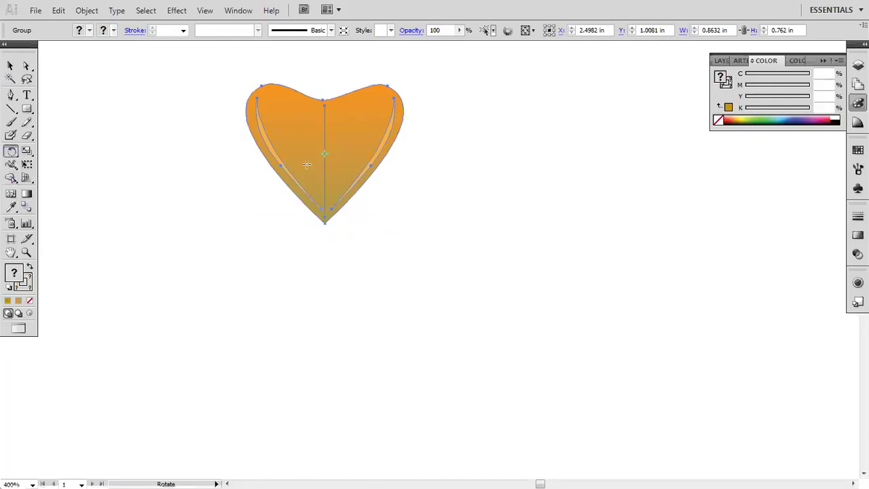
{"action": "left_click_drag", "start_coordinate": [324, 153], "coordinate": [325, 225]}
{"action": "mouse_move", "coordinate": [387, 116]}
{"action": "left_mouse_down"}
{"action": "mouse_move", "coordinate": [430, 186]}
{"action": "mouse_move", "coordinate": [425, 240]}
{"action": "mouse_move", "coordinate": [399, 263]}
{"action": "left_mouse_up"}
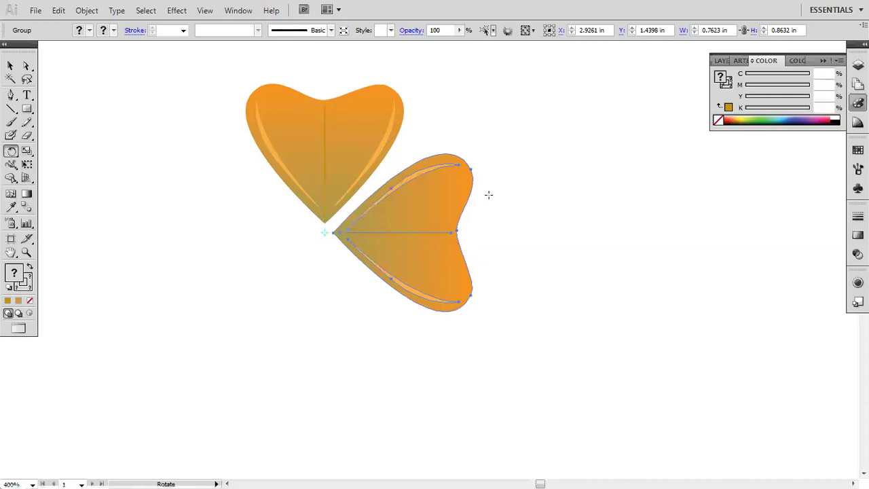
{"action": "key", "text": "ctrl+d"}
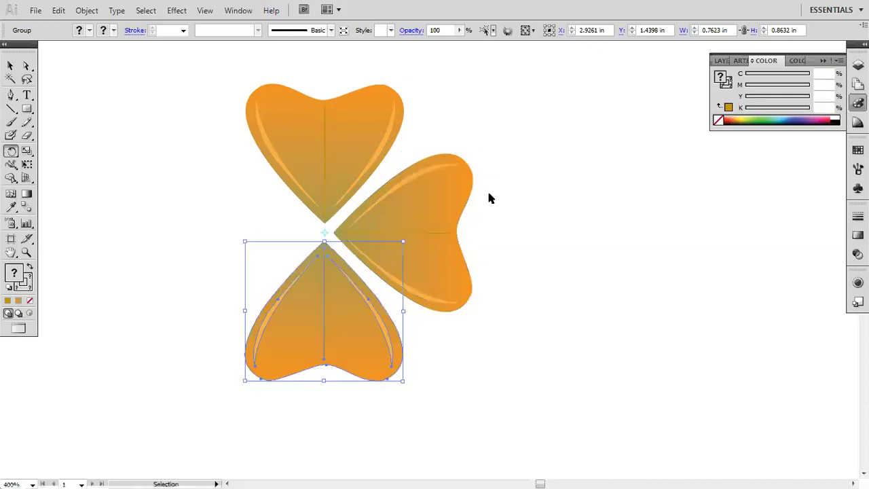
{"action": "key", "text": "ctrl+d"}
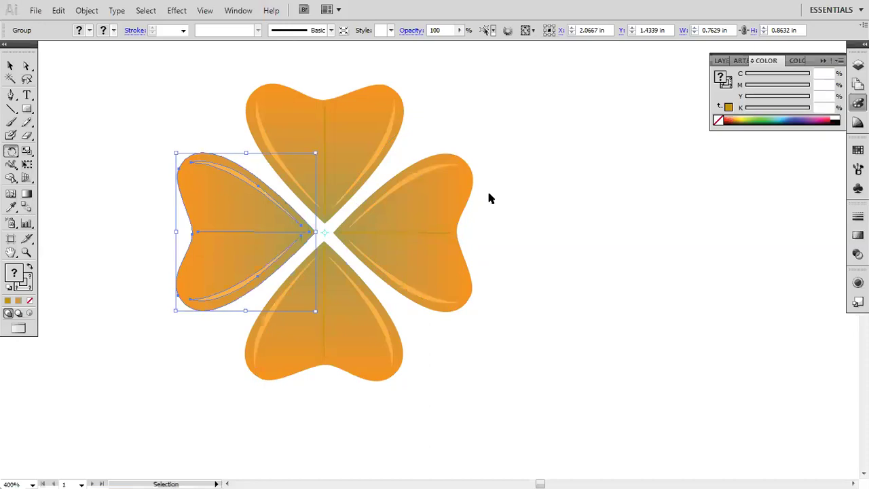
{"action": "key", "text": "ctrl+z"}
{"action": "key", "text": "ctrl+z"}
{"action": "key", "text": "ctrl+z"}
{"action": "key", "text": "ctrl+z"}
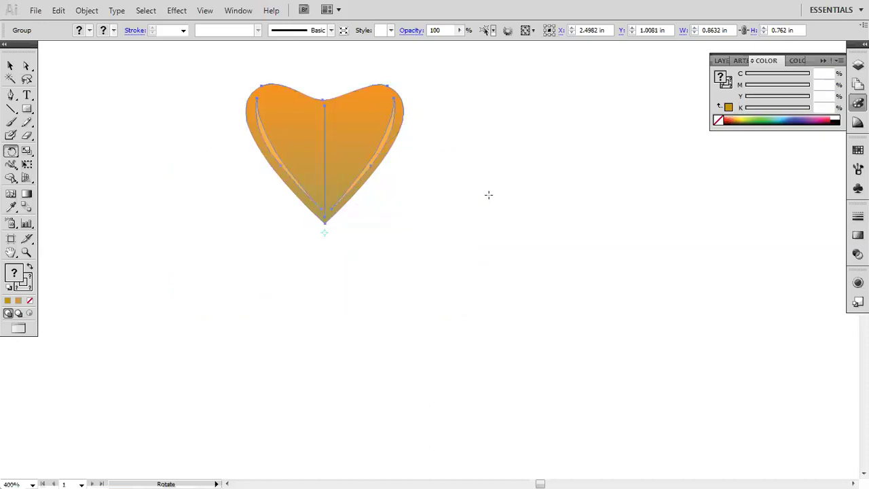
{"action": "left_click", "coordinate": [11, 66]}
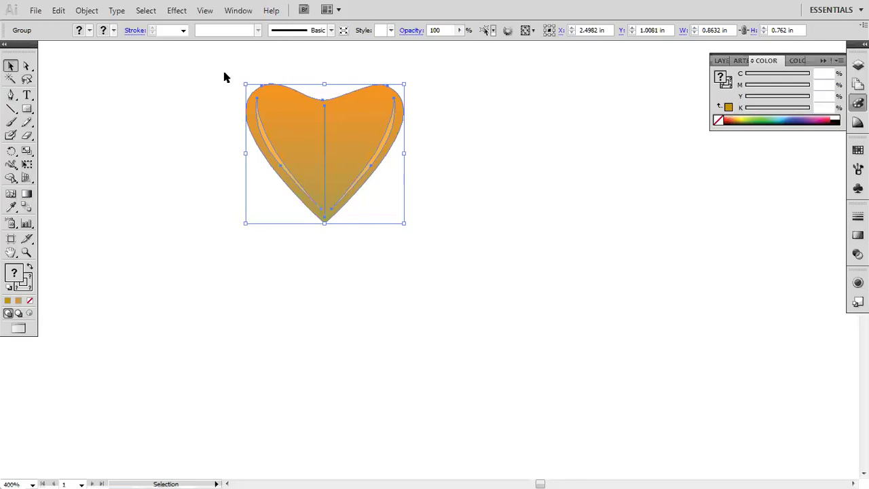
{"action": "left_click_drag", "start_coordinate": [221, 72], "coordinate": [483, 299]}
{"action": "left_click", "coordinate": [442, 252]}
{"action": "left_click", "coordinate": [367, 170]}
{"action": "left_click", "coordinate": [348, 237]}
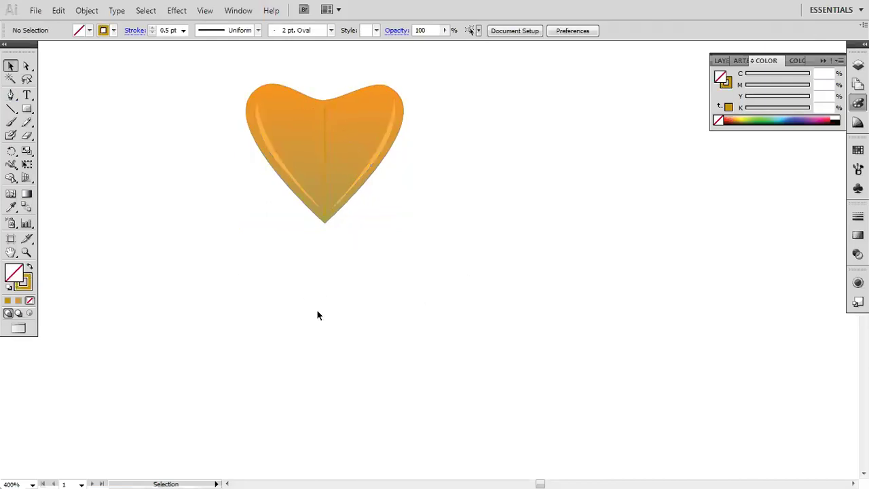
{"action": "left_click", "coordinate": [341, 147]}
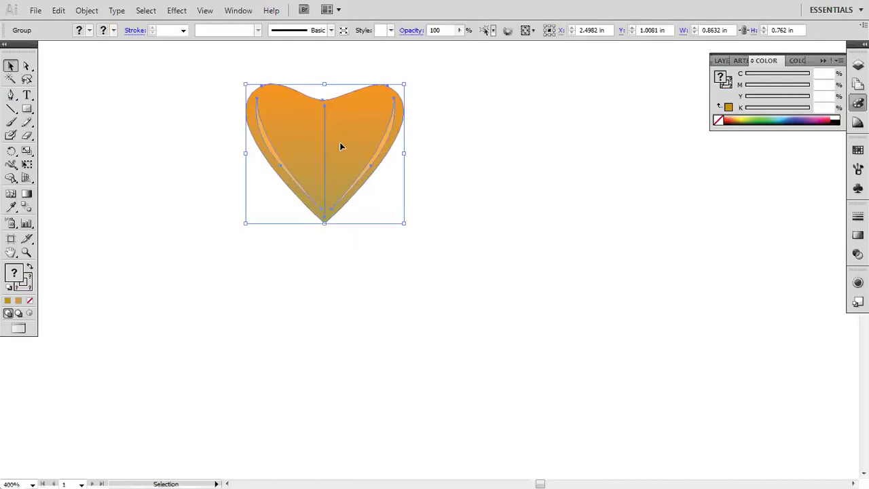
{"action": "left_click", "coordinate": [11, 150]}
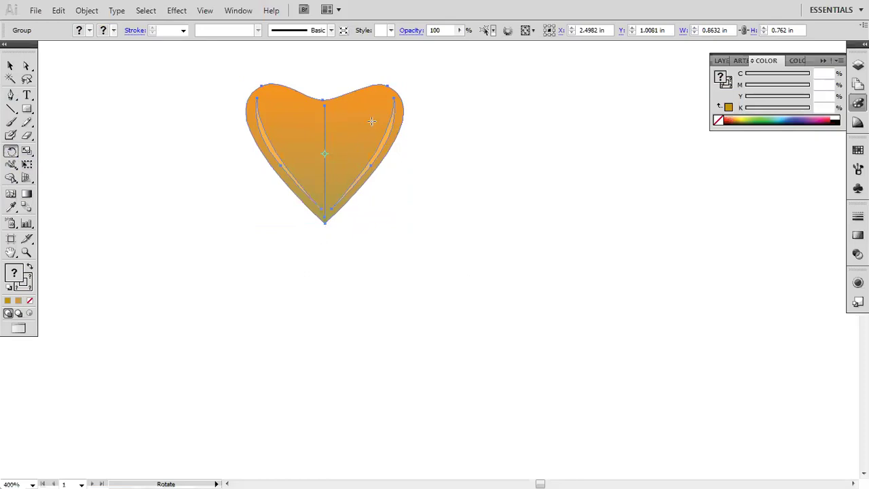
{"action": "mouse_move", "coordinate": [372, 121]}
{"action": "left_mouse_down"}
{"action": "mouse_move", "coordinate": [296, 119]}
{"action": "mouse_move", "coordinate": [355, 139]}
{"action": "mouse_move", "coordinate": [321, 183]}
{"action": "mouse_move", "coordinate": [281, 179]}
{"action": "mouse_move", "coordinate": [272, 166]}
{"action": "mouse_move", "coordinate": [284, 170]}
{"action": "left_mouse_up"}
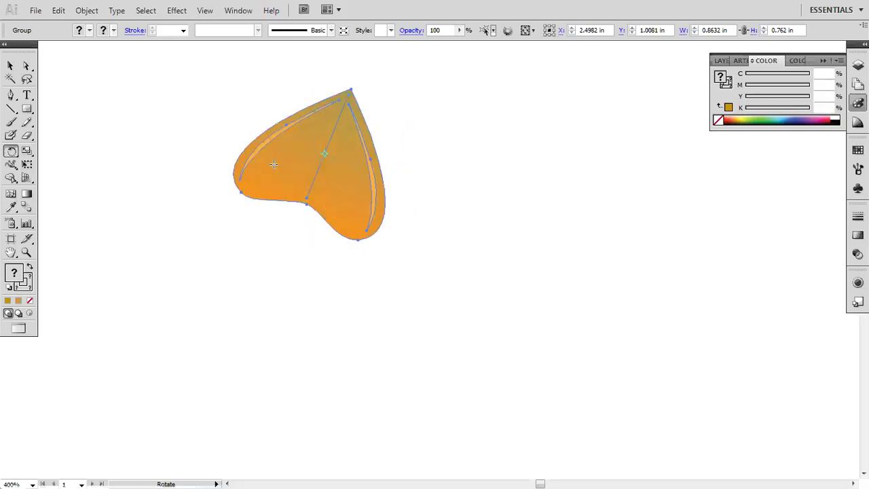
{"action": "key", "text": "ctrl+z"}
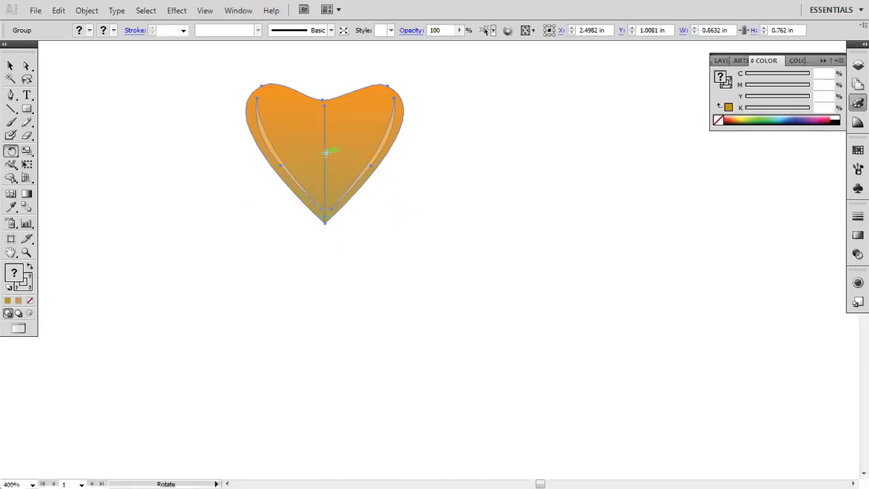
{"action": "left_click_drag", "start_coordinate": [323, 154], "coordinate": [324, 222]}
{"action": "mouse_move", "coordinate": [360, 119]}
{"action": "left_mouse_down"}
{"action": "mouse_move", "coordinate": [395, 200]}
{"action": "mouse_move", "coordinate": [396, 226]}
{"action": "mouse_move", "coordinate": [380, 251]}
{"action": "left_mouse_up"}
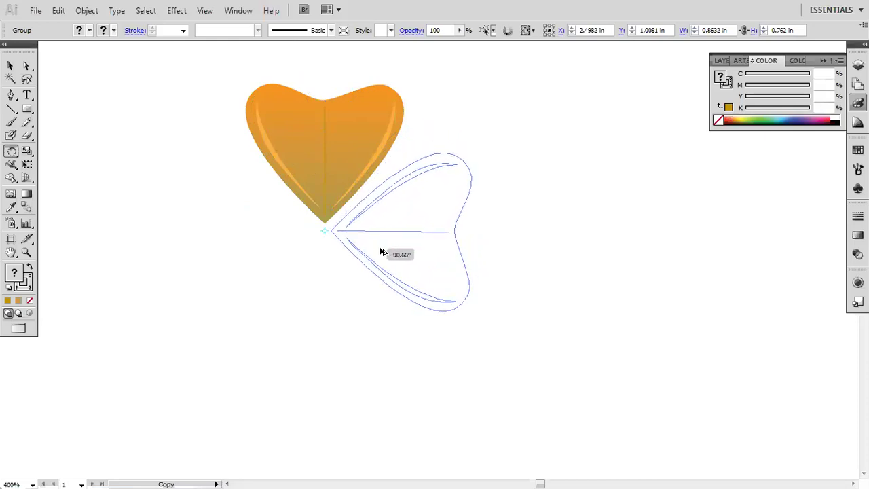
{"action": "left_click_drag", "start_coordinate": [380, 251], "coordinate": [381, 248]}
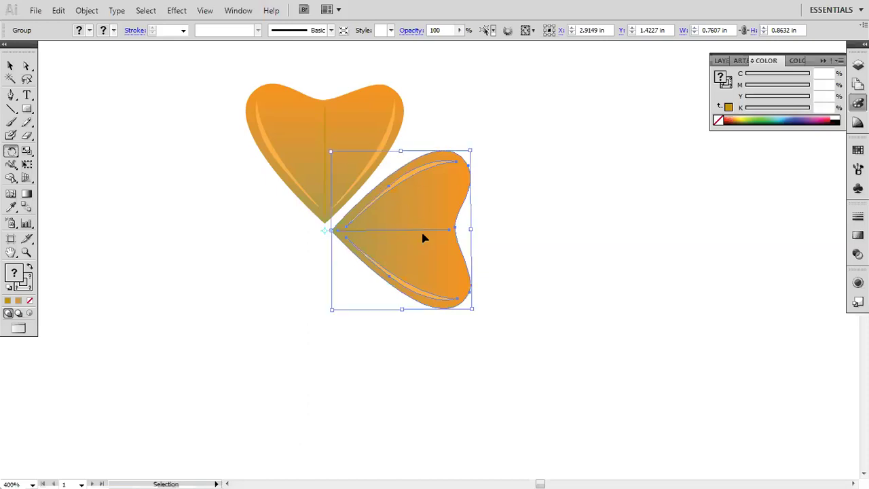
{"action": "key", "text": "ctrl+d"}
{"action": "key", "text": "ctrl+d"}
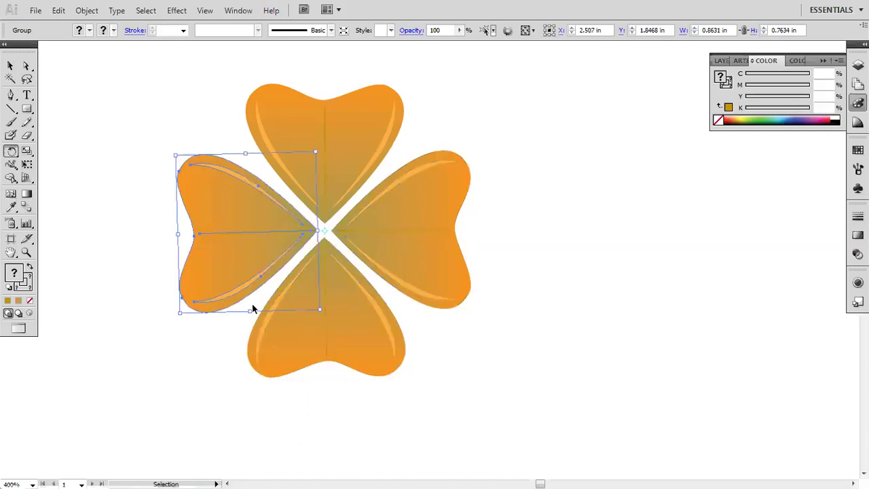
{"action": "key", "text": "r"}
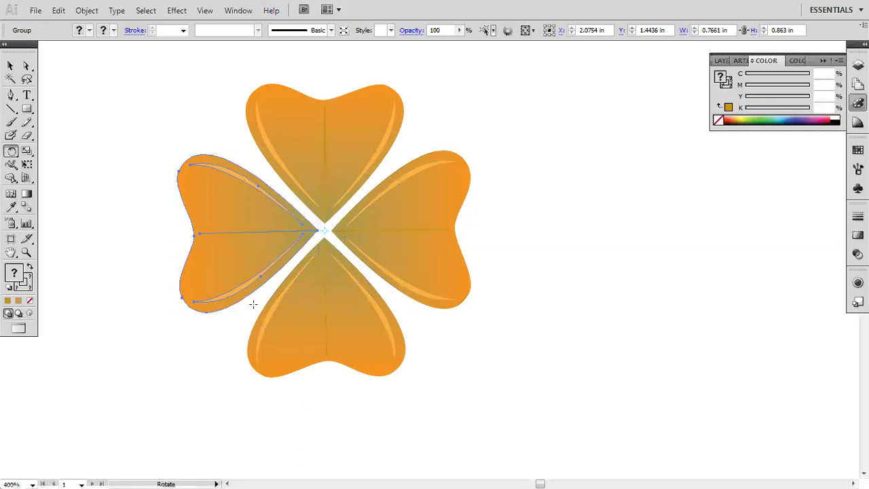
{"action": "key", "text": "ctrl+z"}
{"action": "key", "text": "ctrl+z"}
{"action": "key", "text": "ctrl+z"}
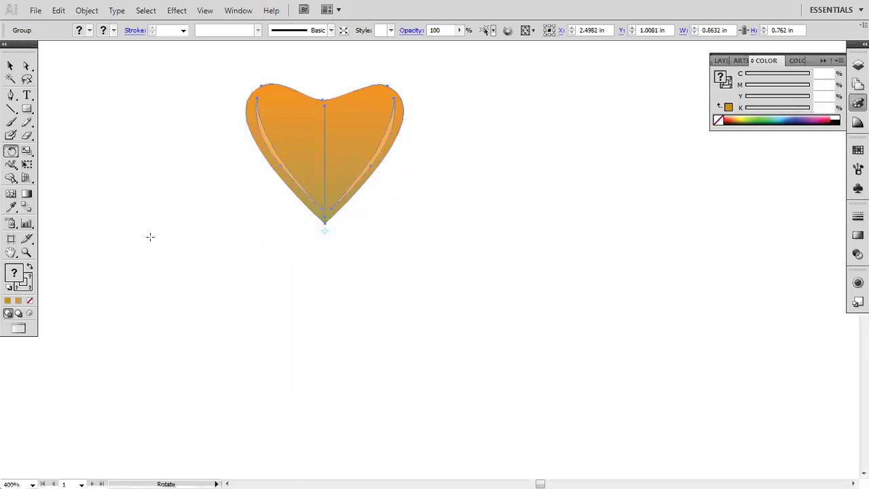
{"action": "left_click", "coordinate": [11, 65]}
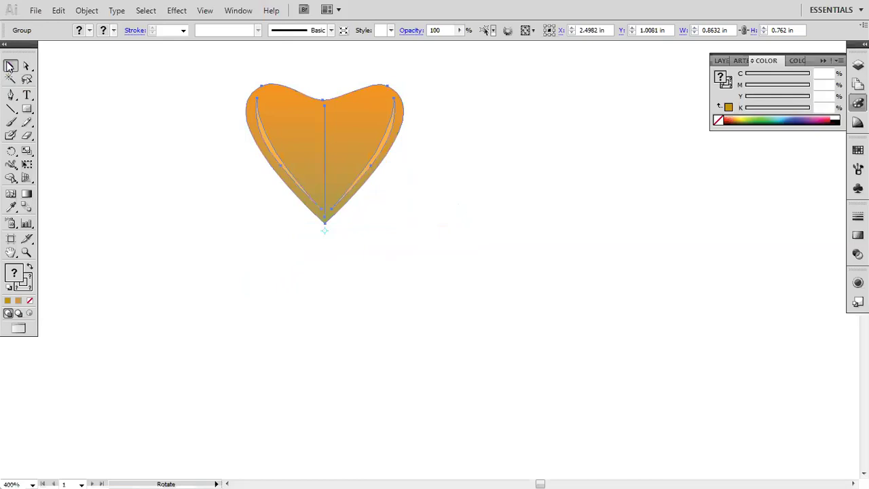
Step: Copy the heart rotated -90° about its bottom tip and drag the copy down-right
{"action": "left_click", "coordinate": [183, 161]}
{"action": "left_click", "coordinate": [340, 163]}
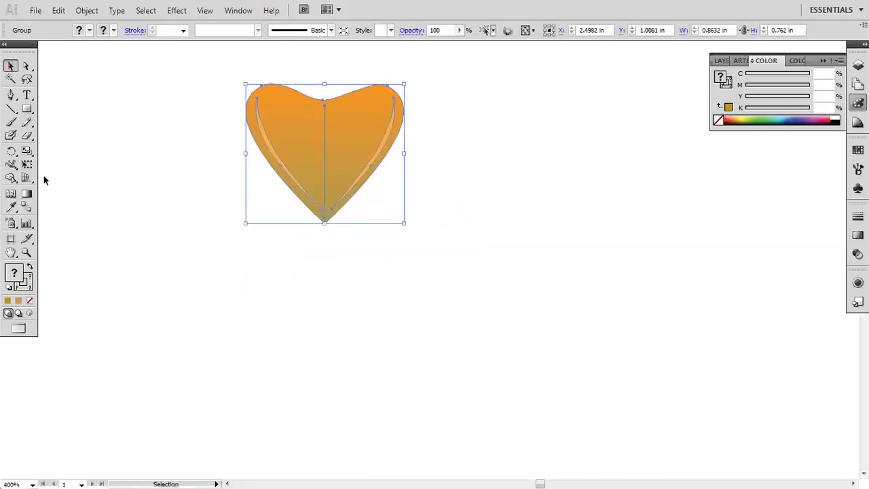
{"action": "left_click", "coordinate": [11, 150]}
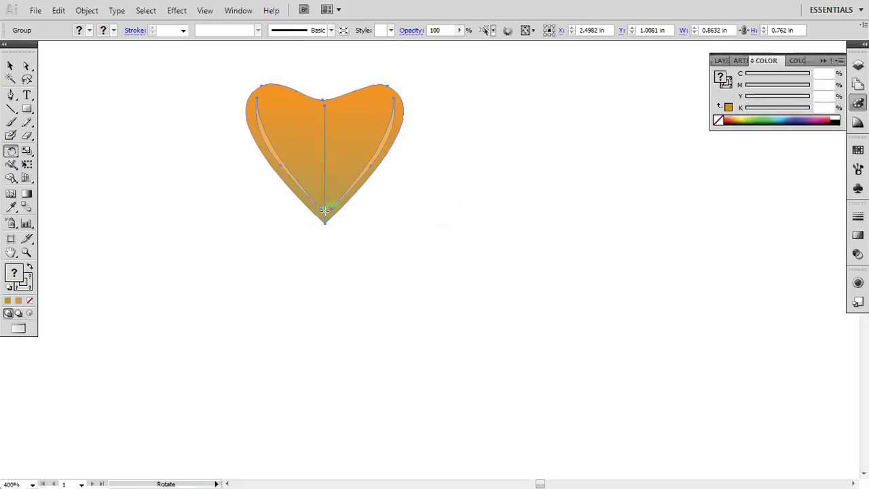
{"action": "left_click", "coordinate": [324, 232]}
{"action": "double_click", "coordinate": [11, 150]}
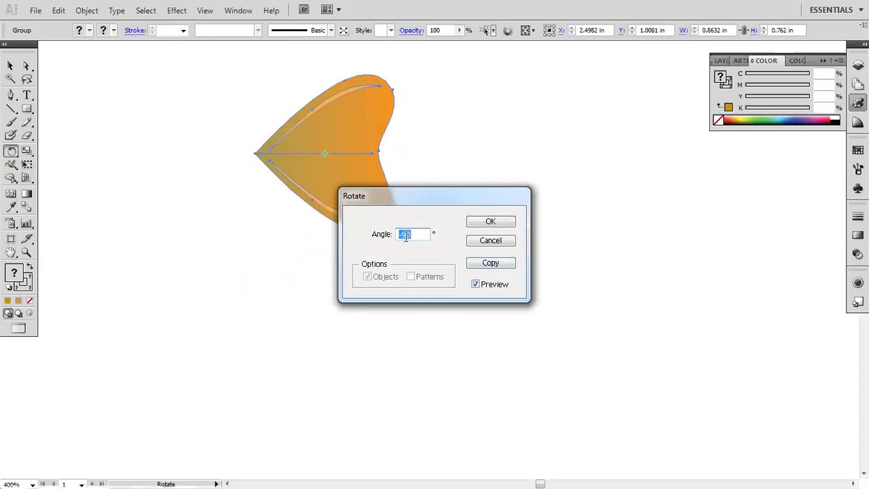
{"action": "left_click", "coordinate": [488, 266]}
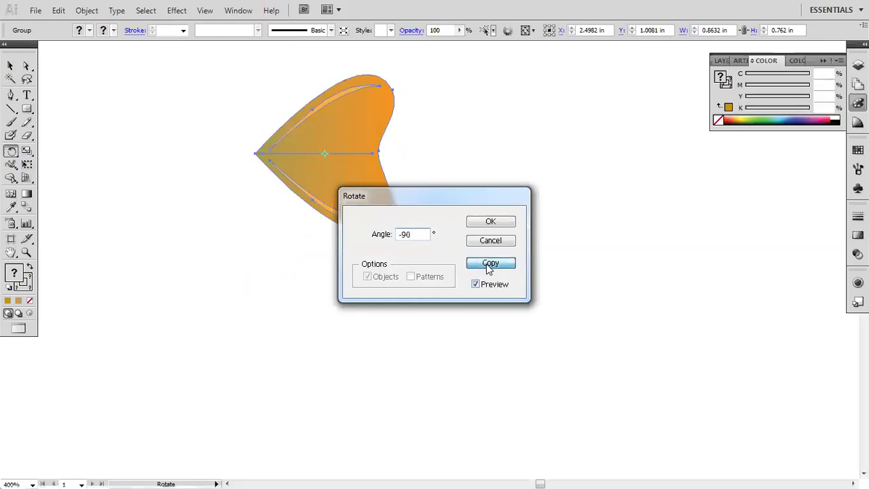
{"action": "left_click", "coordinate": [489, 266]}
{"action": "left_click", "coordinate": [11, 66]}
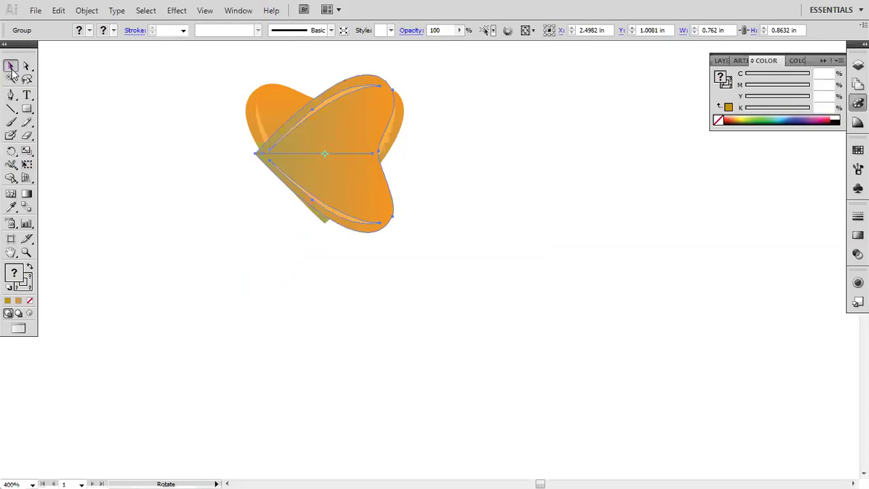
{"action": "mouse_move", "coordinate": [337, 149]}
{"action": "left_mouse_down"}
{"action": "mouse_move", "coordinate": [385, 225]}
{"action": "mouse_move", "coordinate": [404, 226]}
{"action": "left_mouse_up"}
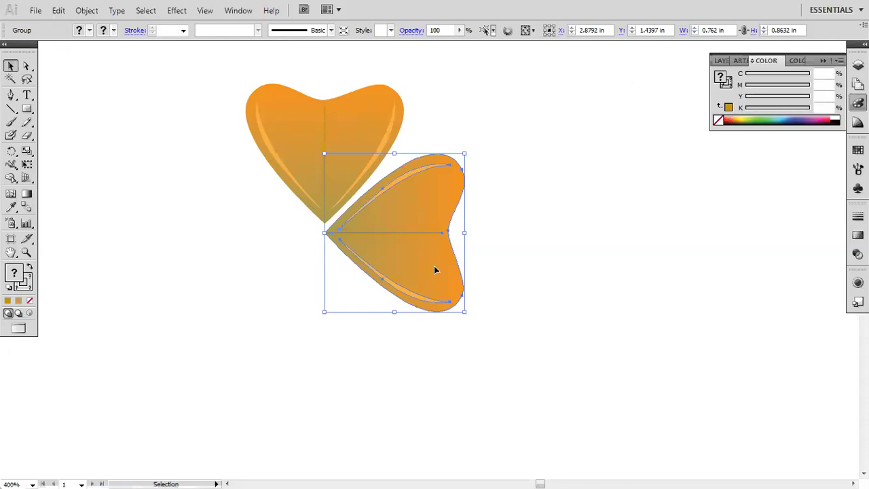
Step: Select the rotated copy and shift-add the original upper heart to the selection
{"action": "left_click", "coordinate": [566, 260]}
{"action": "left_click", "coordinate": [419, 260]}
{"action": "left_click", "coordinate": [58, 11]}
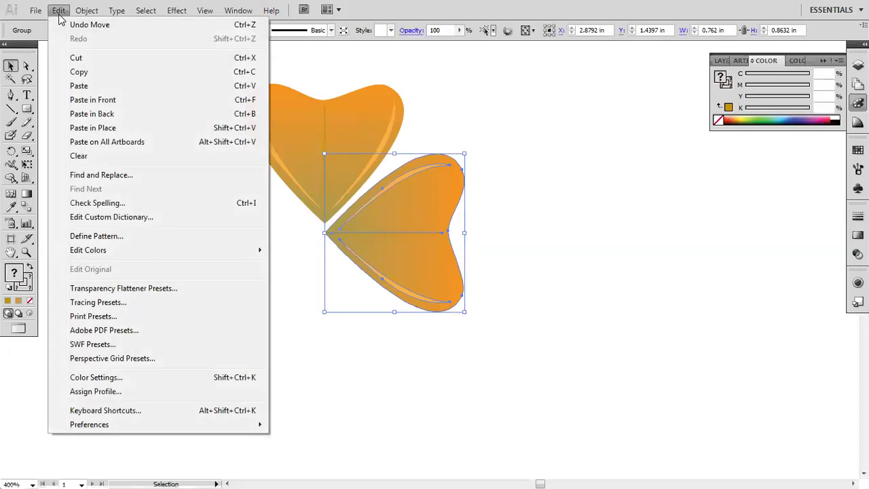
{"action": "left_click", "coordinate": [467, 95]}
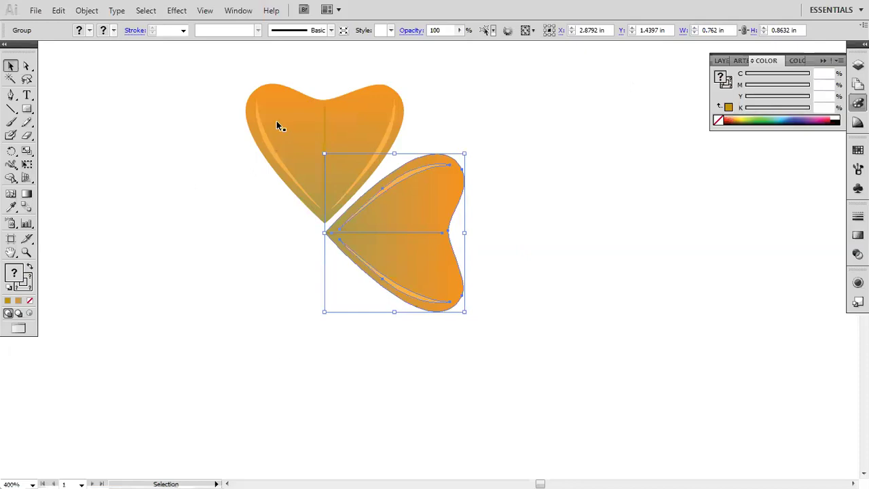
{"action": "left_click", "coordinate": [337, 130], "text": "shift"}
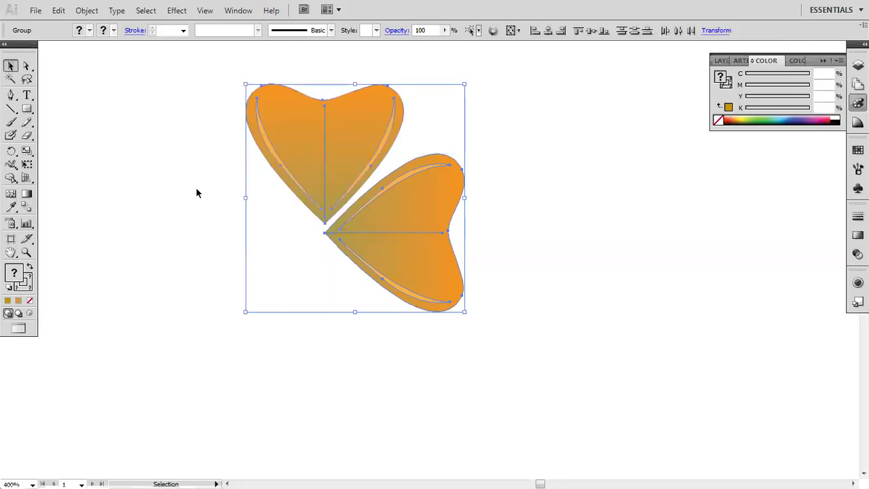
{"action": "left_click", "coordinate": [12, 152]}
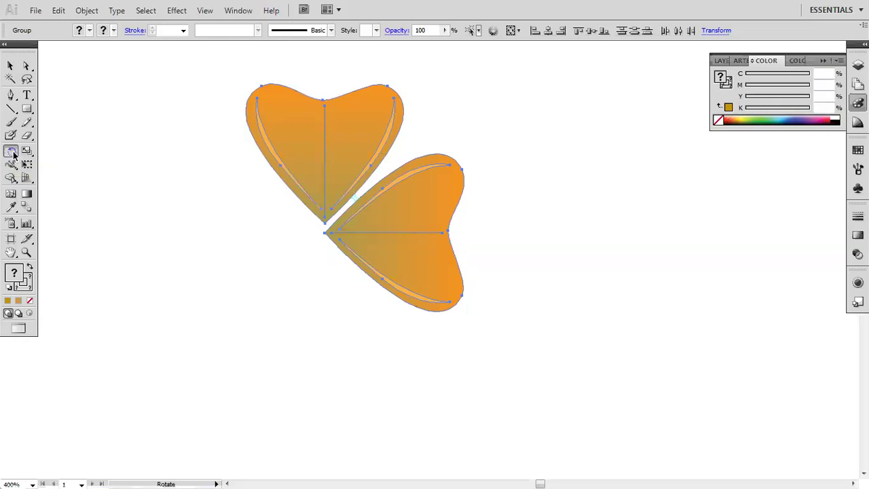
Step: Duplicate both leaves rotated -90°, then move and turn the pair into the left and bottom positions
{"action": "double_click", "coordinate": [12, 152]}
{"action": "left_click", "coordinate": [490, 264]}
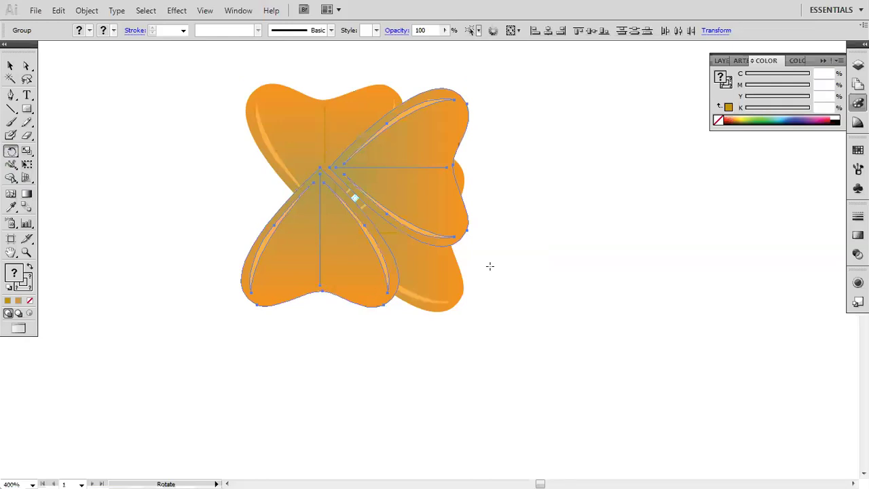
{"action": "left_click", "coordinate": [10, 65]}
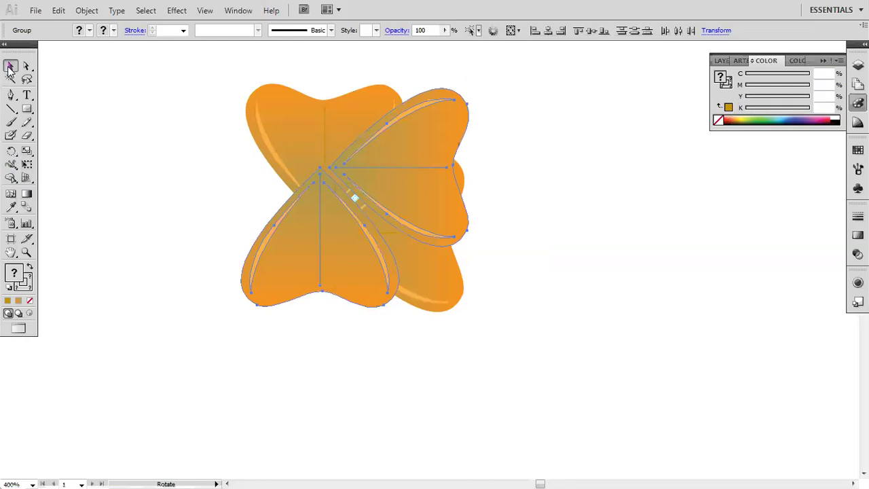
{"action": "left_click_drag", "start_coordinate": [432, 208], "coordinate": [417, 369]}
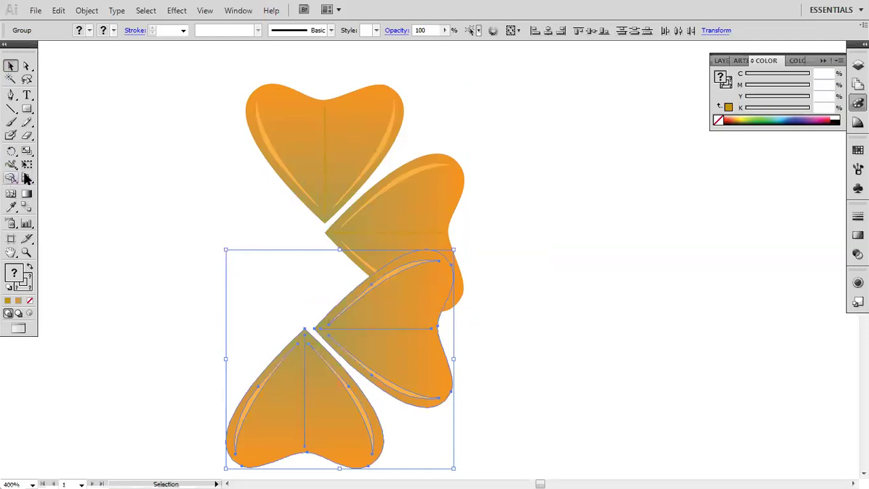
{"action": "mouse_move", "coordinate": [219, 469]}
{"action": "left_mouse_down"}
{"action": "mouse_move", "coordinate": [162, 309]}
{"action": "mouse_move", "coordinate": [187, 286]}
{"action": "left_mouse_up"}
{"action": "mouse_move", "coordinate": [328, 342]}
{"action": "left_mouse_down"}
{"action": "mouse_move", "coordinate": [246, 253]}
{"action": "mouse_move", "coordinate": [270, 248]}
{"action": "left_mouse_up"}
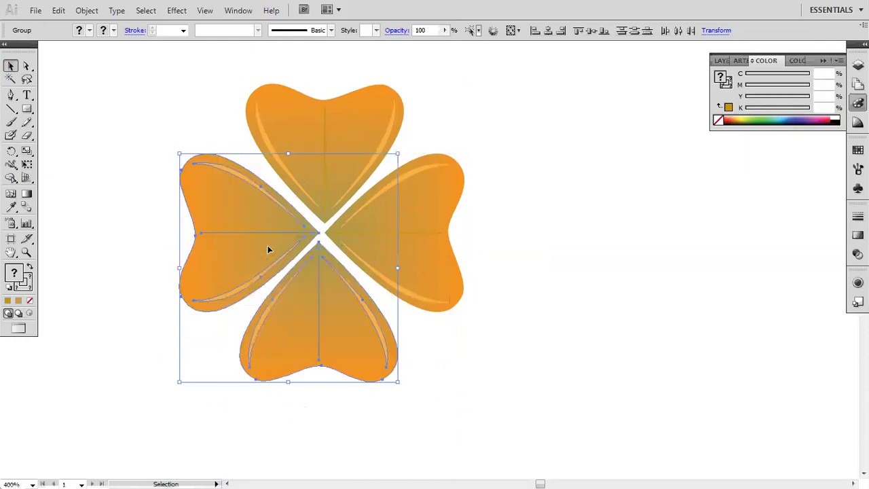
{"action": "left_click", "coordinate": [566, 232]}
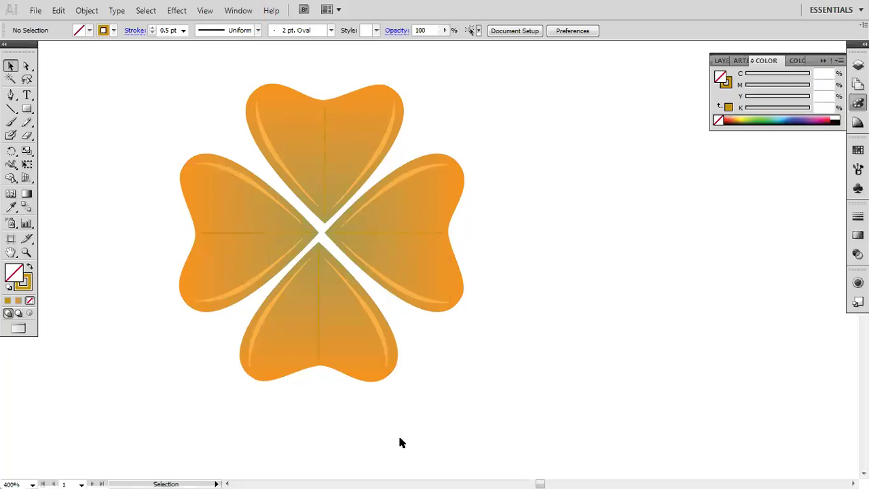
Step: Nudge the left and bottom leaves up and right, then raise the bottom leaf slightly
{"action": "left_click", "coordinate": [267, 248]}
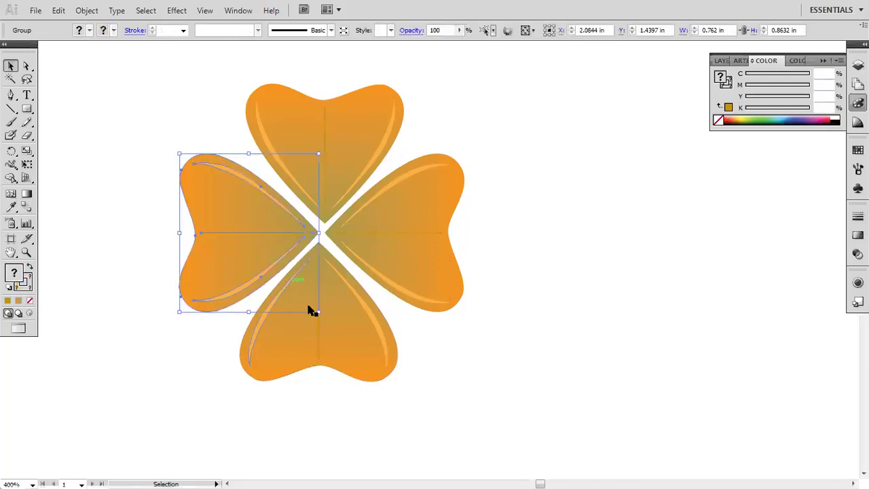
{"action": "left_click", "coordinate": [346, 349], "text": "shift"}
{"action": "key", "text": "Up"}
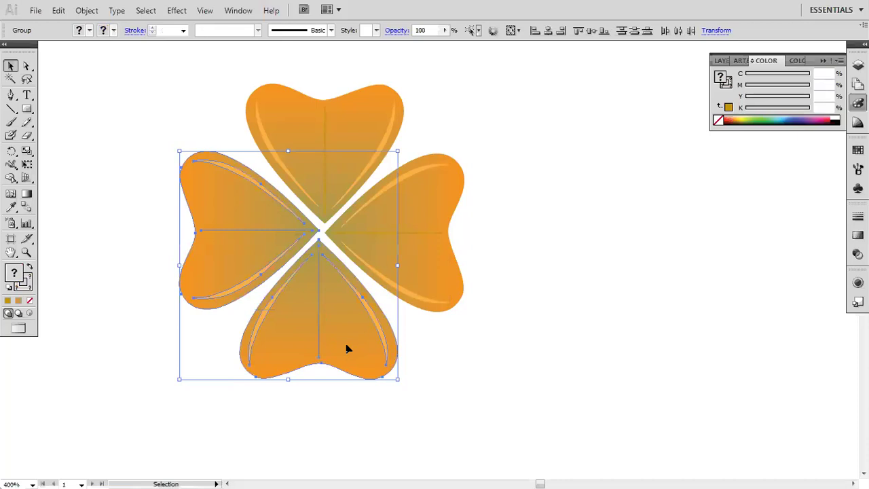
{"action": "key", "text": "Right"}
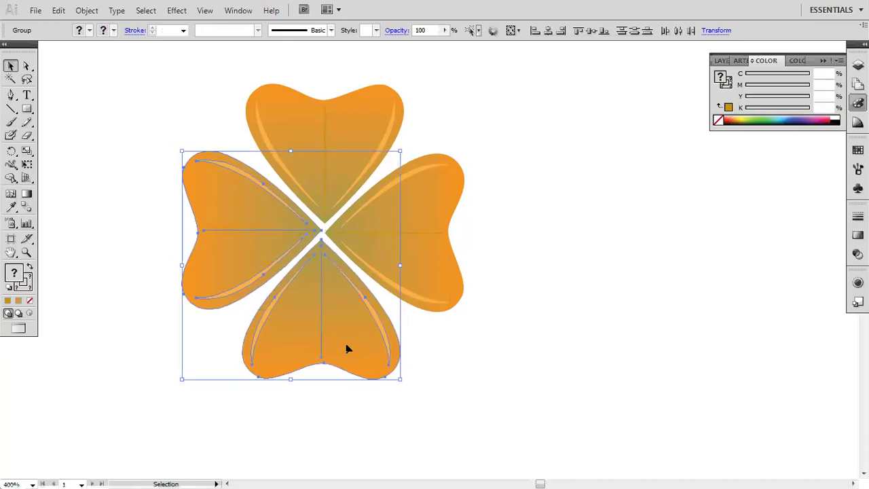
{"action": "key", "text": "Right"}
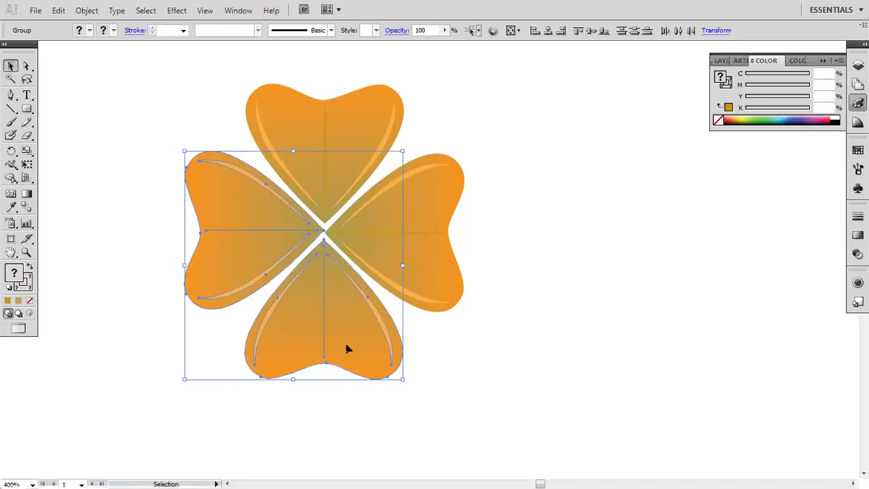
{"action": "left_click", "coordinate": [481, 316]}
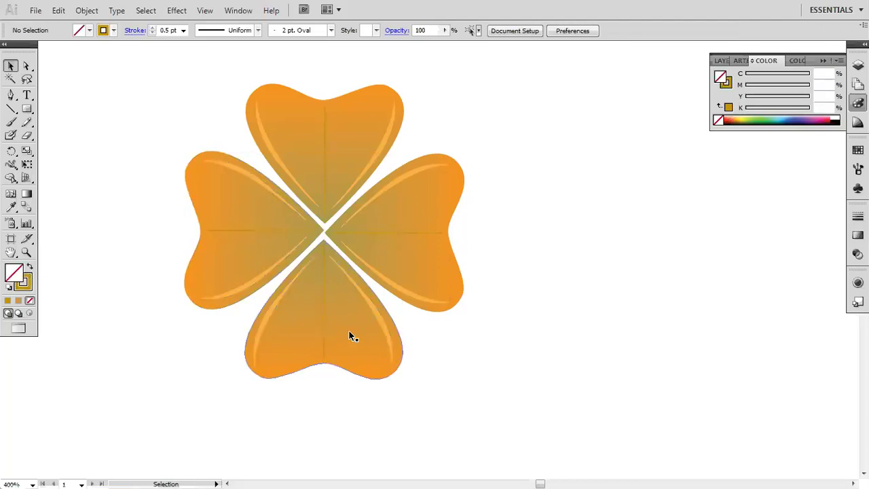
{"action": "left_click", "coordinate": [349, 335]}
{"action": "key", "text": "shift+Up"}
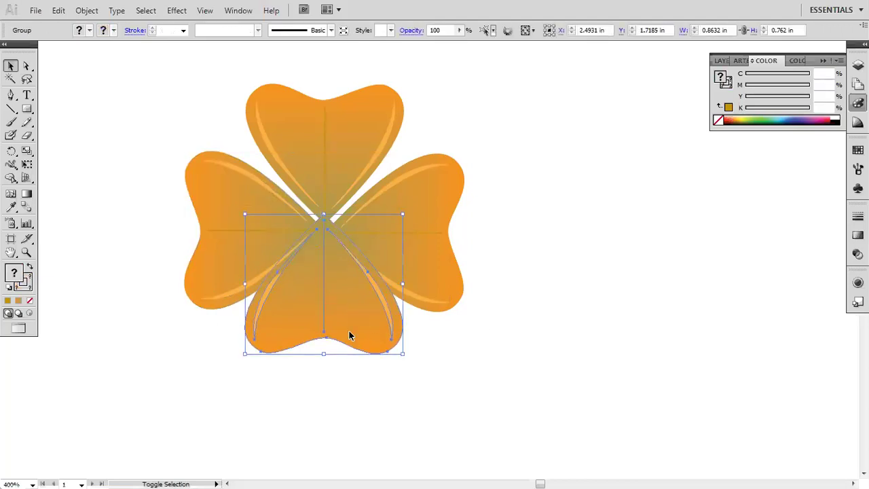
{"action": "key", "text": "shift+Down"}
{"action": "key", "text": "Up"}
{"action": "key", "text": "Up"}
Step: Nudge the top leaf down and align the left leaf's tip at the centre
{"action": "left_click", "coordinate": [347, 161]}
{"action": "key", "text": "Down"}
{"action": "key", "text": "Down"}
{"action": "key", "text": "Down"}
{"action": "left_click", "coordinate": [526, 247]}
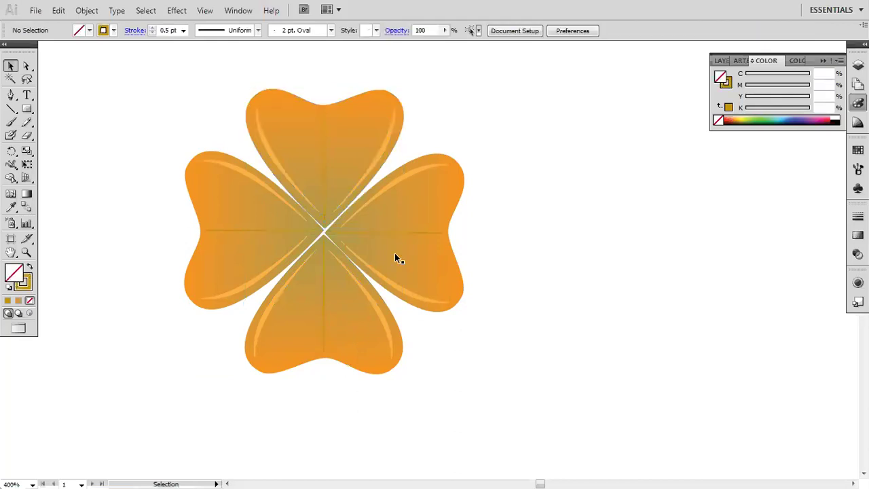
{"action": "left_click", "coordinate": [273, 253]}
{"action": "key", "text": "Left"}
{"action": "key", "text": "Right"}
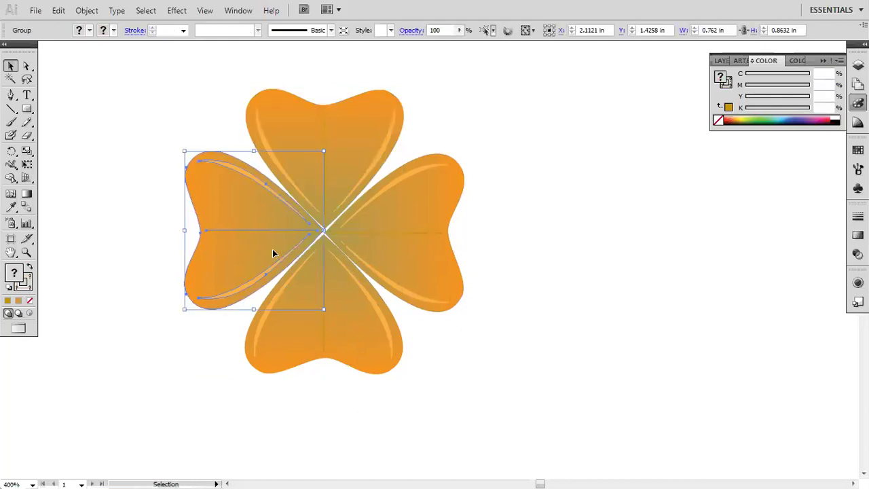
{"action": "scroll", "coordinate": [273, 249], "scroll_direction": "up", "scroll_amount": 1}
{"action": "scroll", "coordinate": [272, 249], "scroll_direction": "up", "scroll_amount": 1}
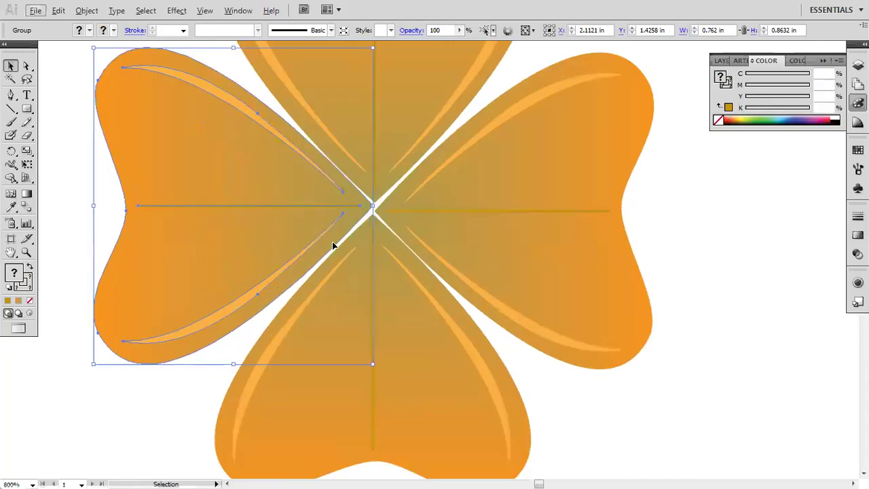
{"action": "left_click_drag", "start_coordinate": [323, 217], "coordinate": [323, 219]}
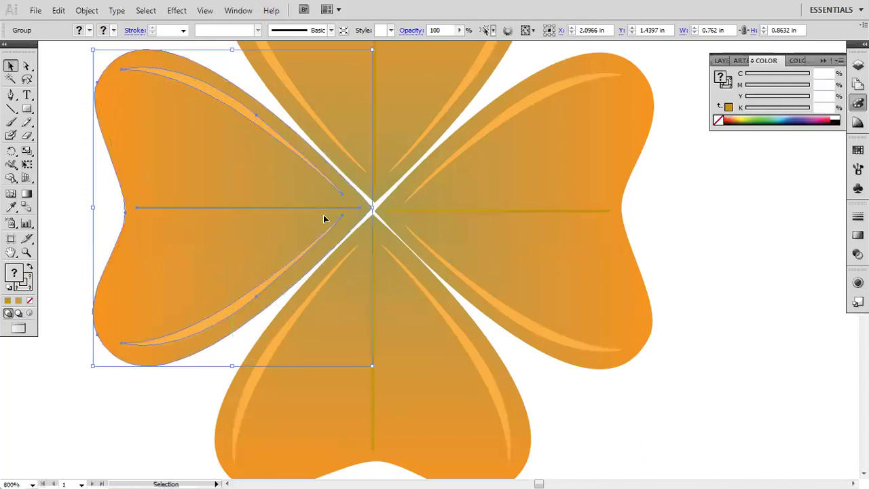
{"action": "left_click", "coordinate": [636, 202]}
Step: Zoom out to 300% and group all four heart leaves into one clover
{"action": "scroll", "coordinate": [322, 208], "scroll_direction": "down", "scroll_amount": 2}
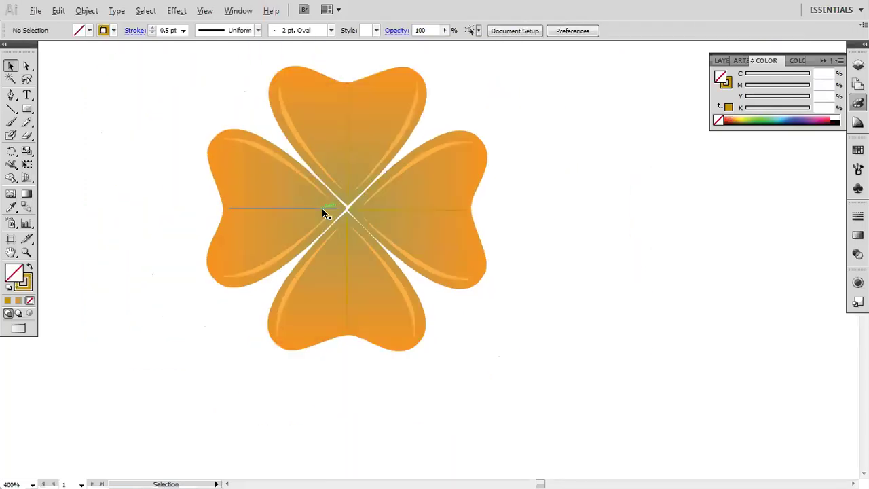
{"action": "scroll", "coordinate": [322, 208], "scroll_direction": "down", "scroll_amount": 2}
{"action": "left_click_drag", "start_coordinate": [218, 110], "coordinate": [453, 316]}
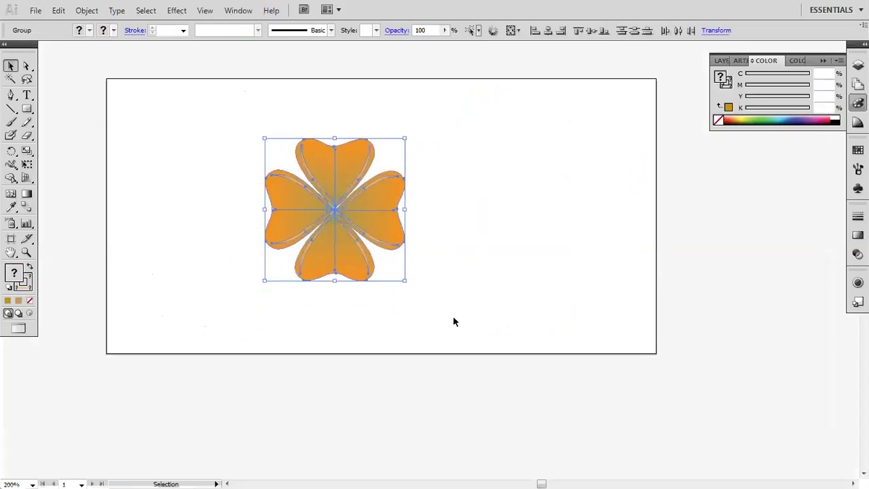
{"action": "right_click", "coordinate": [370, 203]}
{"action": "left_click", "coordinate": [401, 260]}
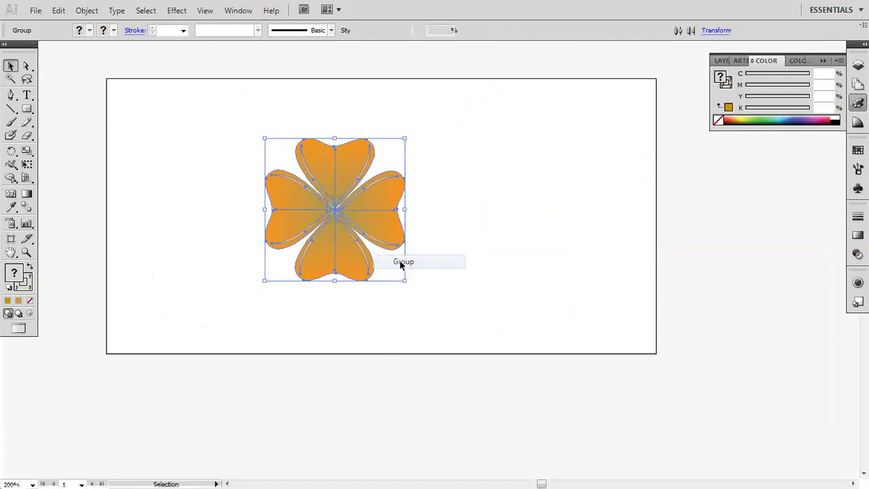
Step: Paste a copy of the clover in front, shrink it, and rotate it 45 degrees
{"action": "left_click", "coordinate": [59, 10]}
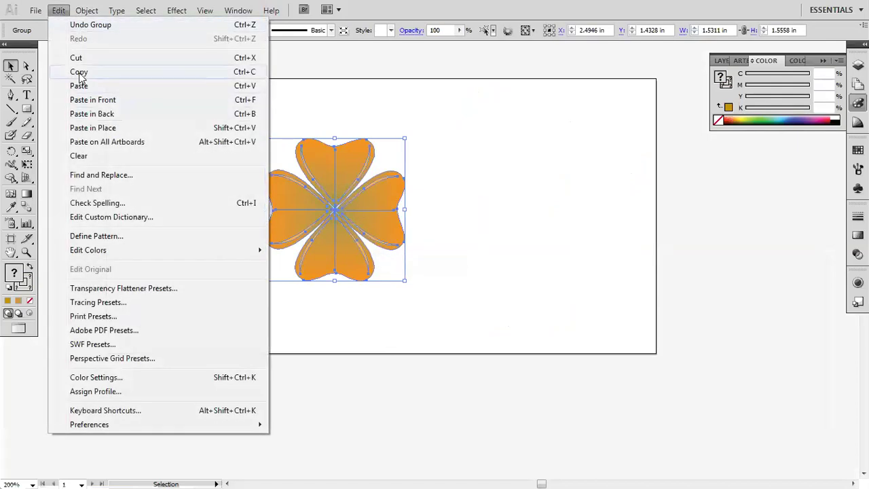
{"action": "left_click", "coordinate": [79, 71]}
{"action": "left_click", "coordinate": [58, 10]}
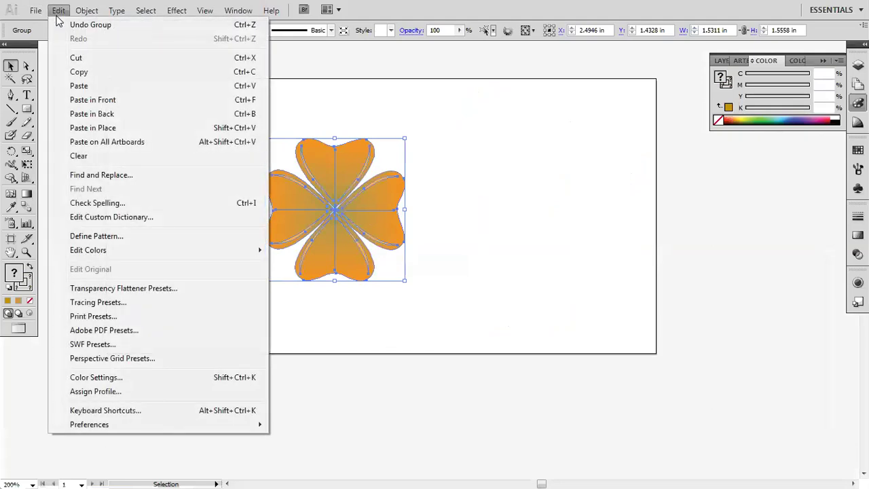
{"action": "left_click", "coordinate": [80, 100]}
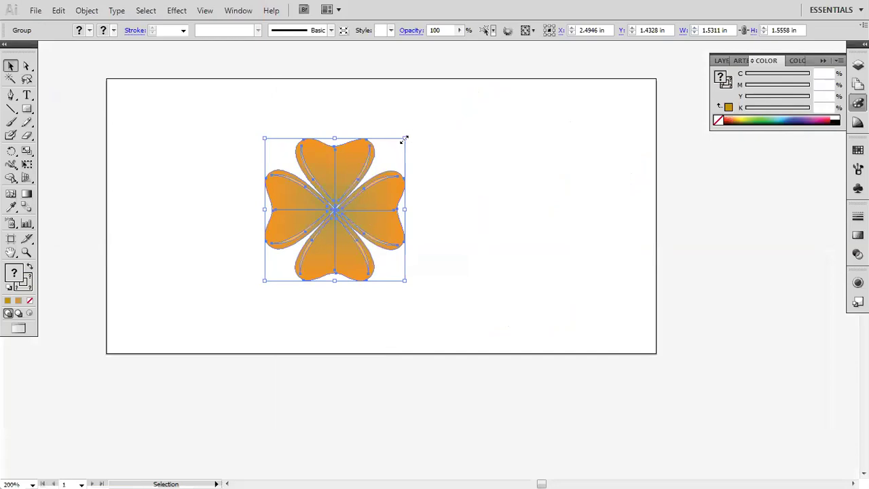
{"action": "left_click_drag", "start_coordinate": [404, 140], "coordinate": [393, 162]}
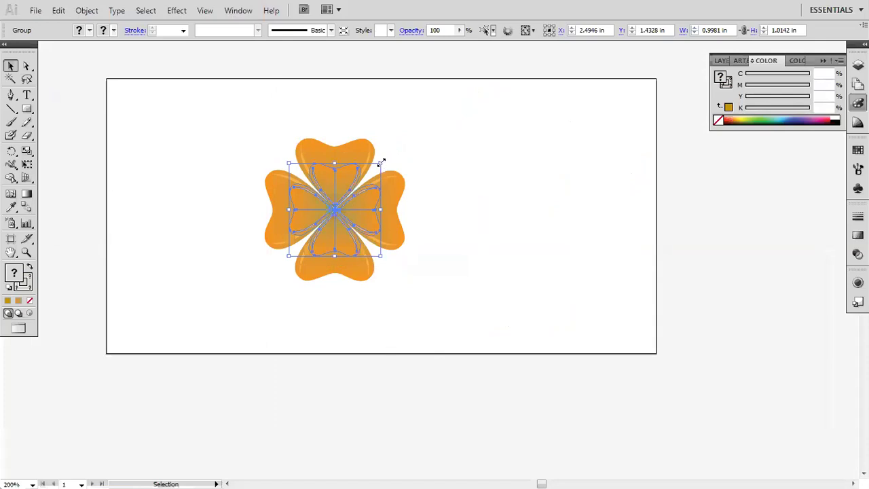
{"action": "left_click_drag", "start_coordinate": [384, 159], "coordinate": [409, 185]}
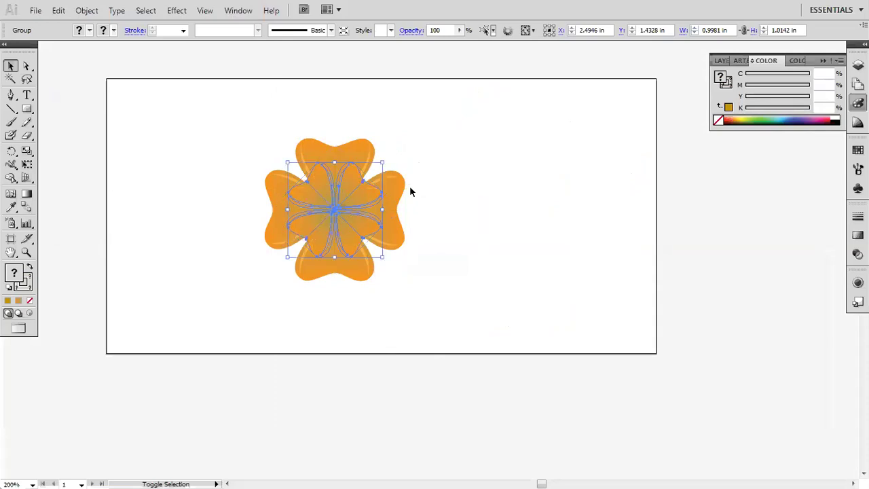
{"action": "left_click", "coordinate": [451, 187]}
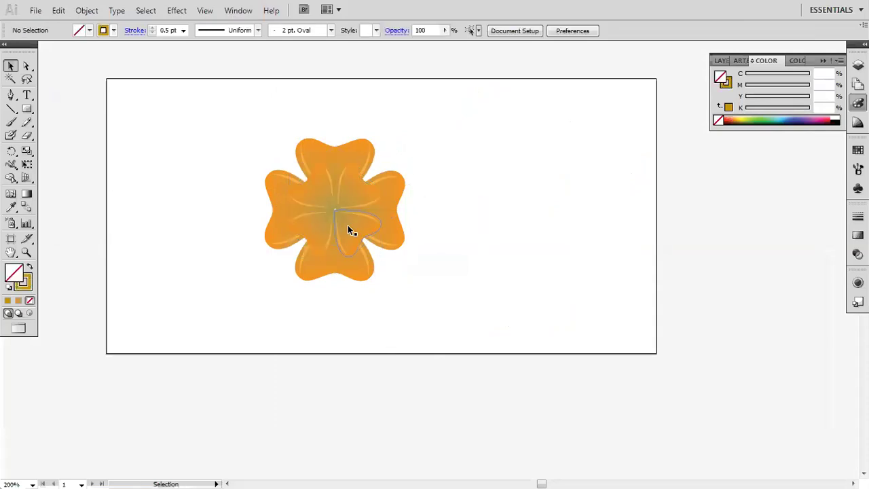
Step: Zoom back out and marquee-select both clover layers of the orange flower
{"action": "scroll", "coordinate": [347, 226], "scroll_direction": "up", "scroll_amount": 1}
{"action": "scroll", "coordinate": [347, 227], "scroll_direction": "up", "scroll_amount": 1}
{"action": "scroll", "coordinate": [347, 227], "scroll_direction": "up", "scroll_amount": 1}
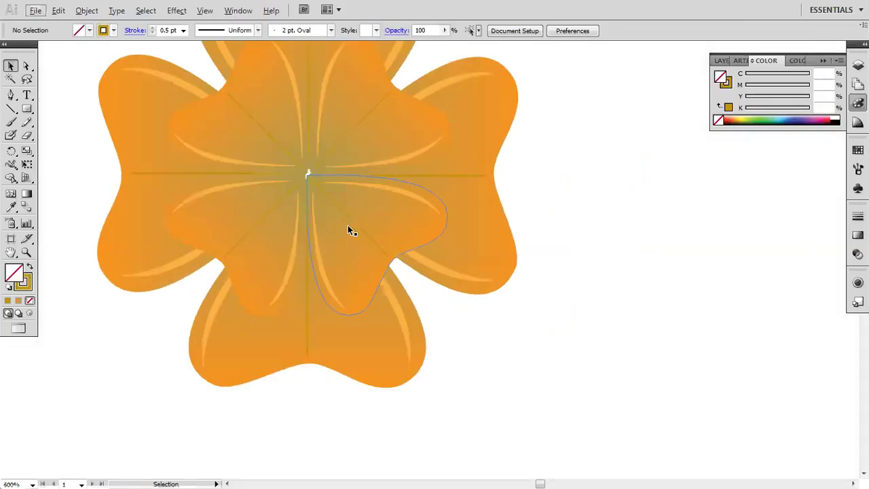
{"action": "scroll", "coordinate": [348, 227], "scroll_direction": "up", "scroll_amount": 1}
{"action": "scroll", "coordinate": [347, 227], "scroll_direction": "up", "scroll_amount": 1}
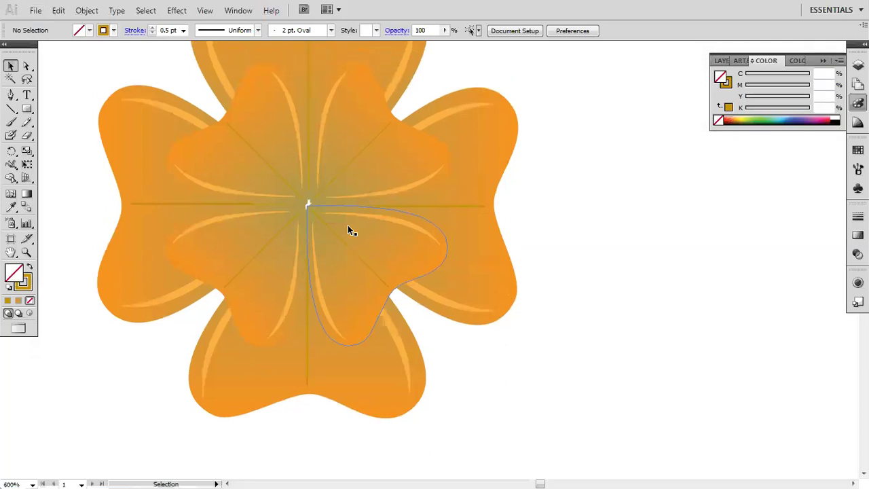
{"action": "scroll", "coordinate": [347, 225], "scroll_direction": "down", "scroll_amount": 2}
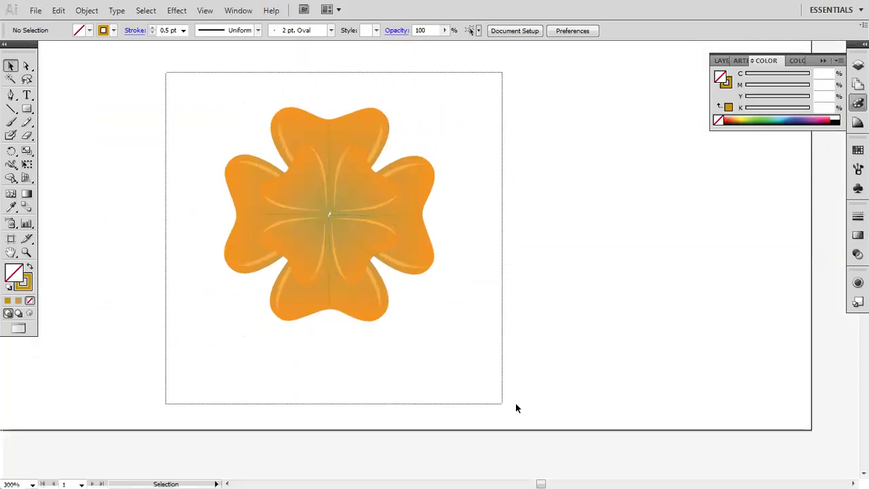
{"action": "left_click_drag", "start_coordinate": [164, 72], "coordinate": [544, 393]}
Step: Group the orange flower, duplicate it to the right, and open Recolor Artwork on the copy
{"action": "right_click", "coordinate": [362, 133]}
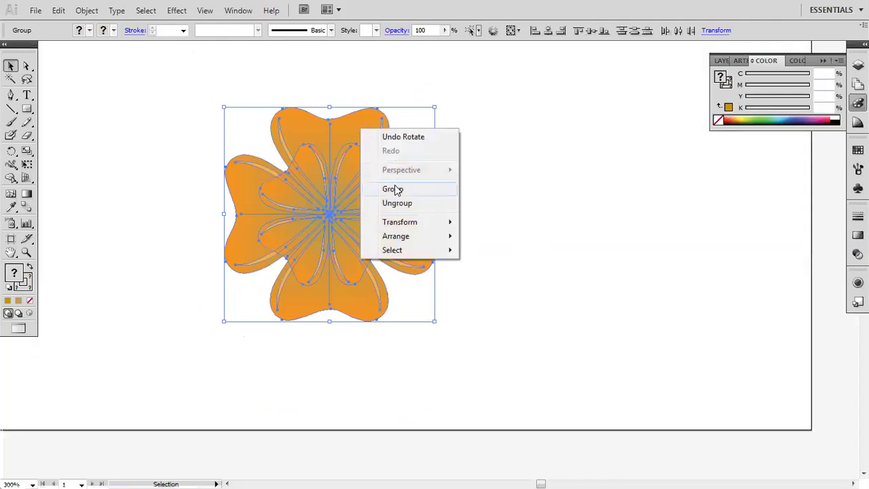
{"action": "left_click", "coordinate": [397, 188]}
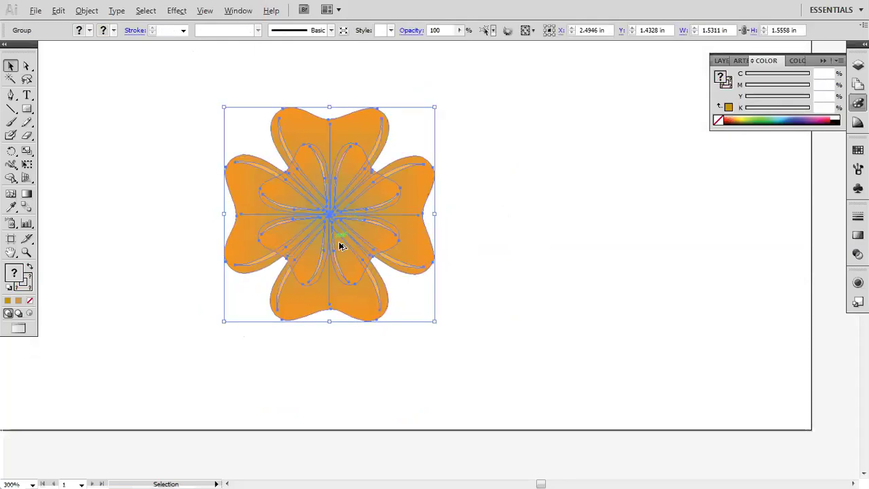
{"action": "left_click_drag", "start_coordinate": [341, 247], "coordinate": [566, 244]}
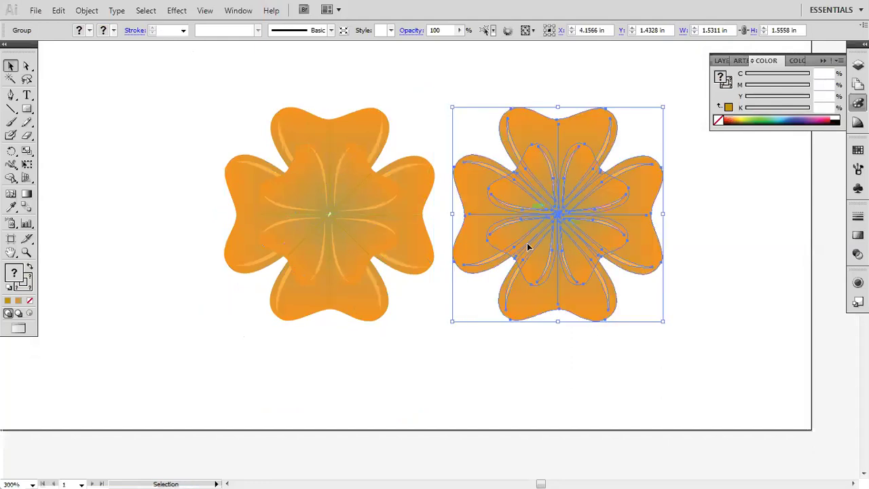
{"action": "left_click", "coordinate": [508, 32]}
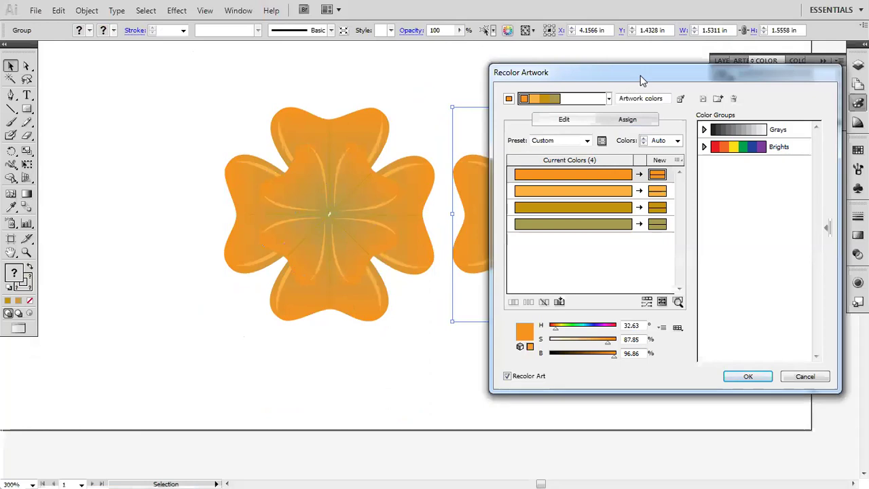
Step: Dismiss the recolour window and reselect the right-hand flower copy
{"action": "left_click_drag", "start_coordinate": [640, 76], "coordinate": [252, 51]}
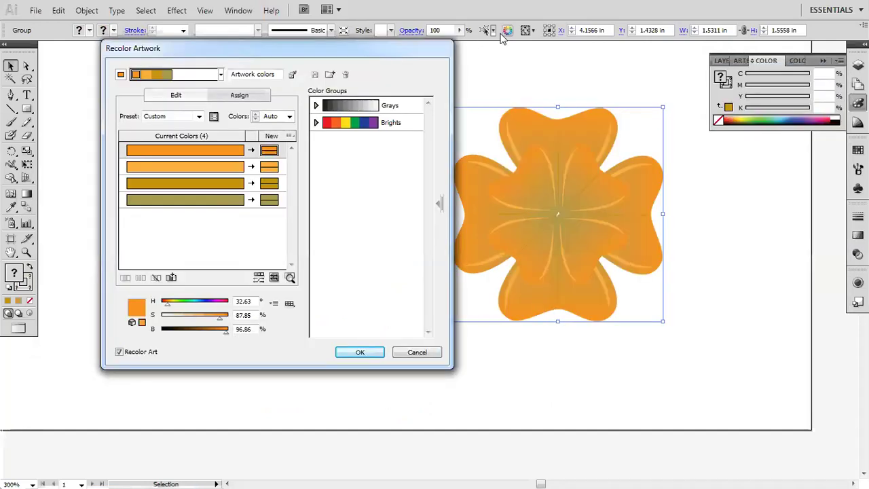
{"action": "left_click", "coordinate": [422, 352]}
{"action": "left_click", "coordinate": [475, 114]}
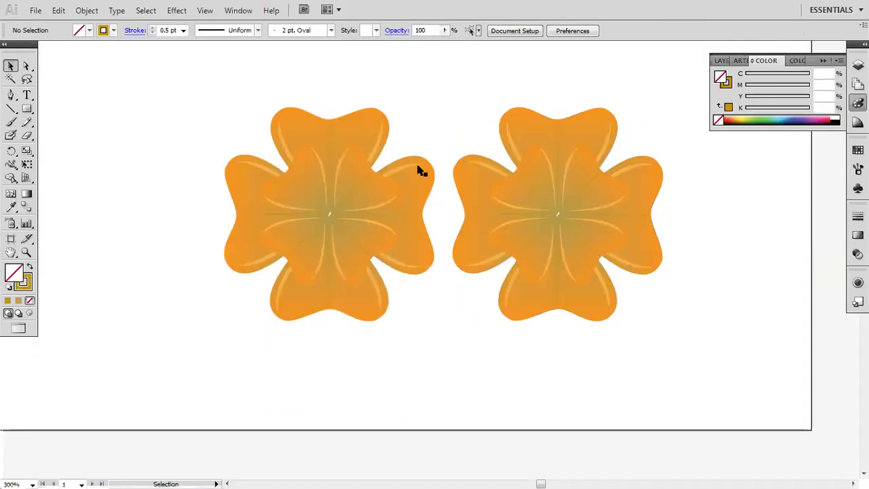
{"action": "left_click", "coordinate": [371, 187]}
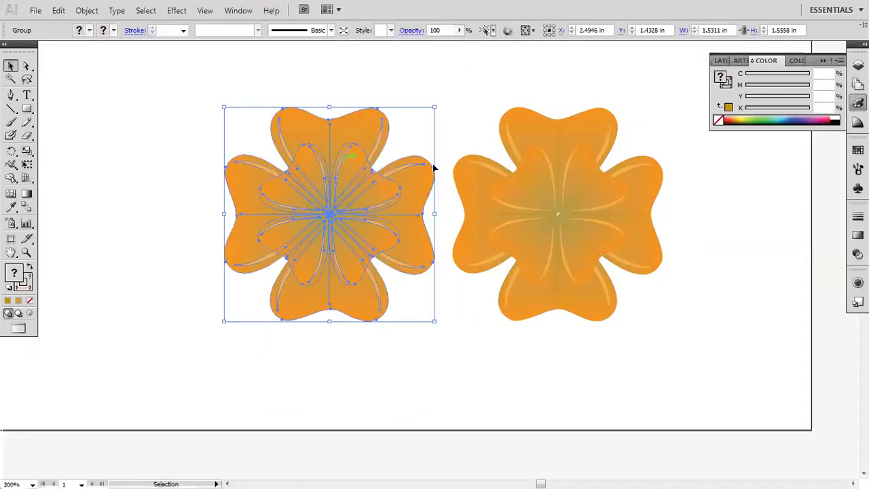
{"action": "left_click", "coordinate": [534, 197]}
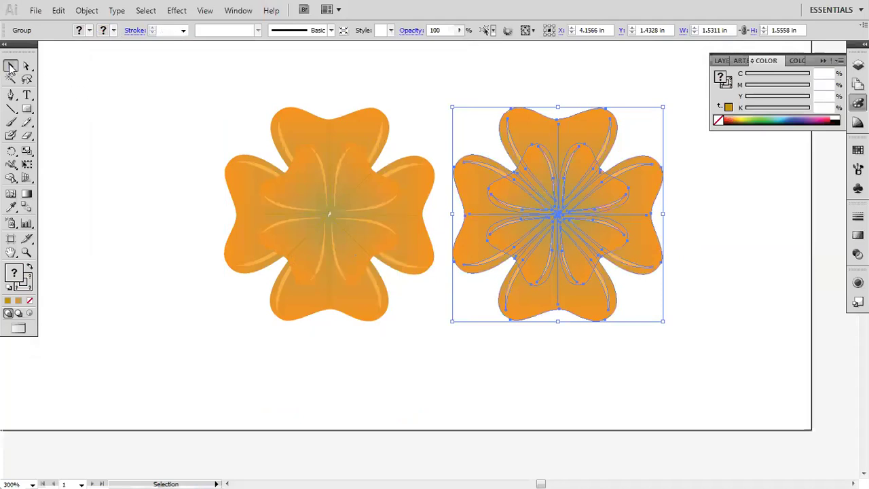
{"action": "left_click", "coordinate": [66, 77]}
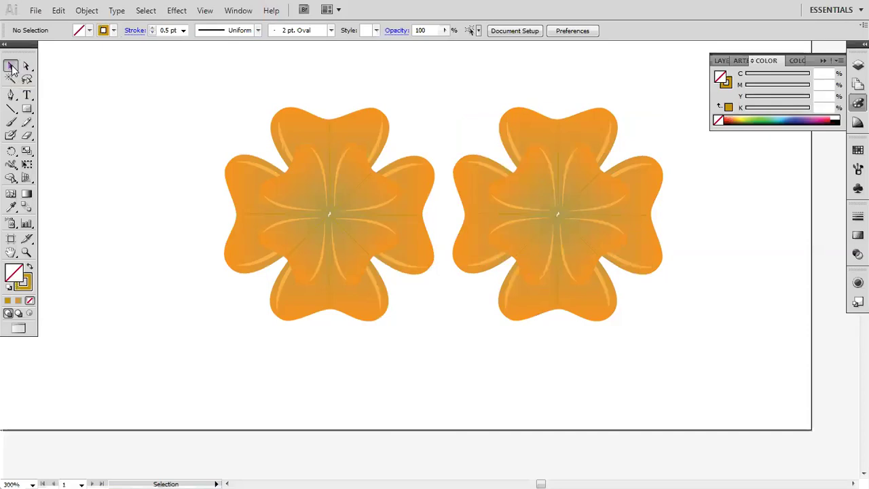
{"action": "left_click", "coordinate": [498, 197]}
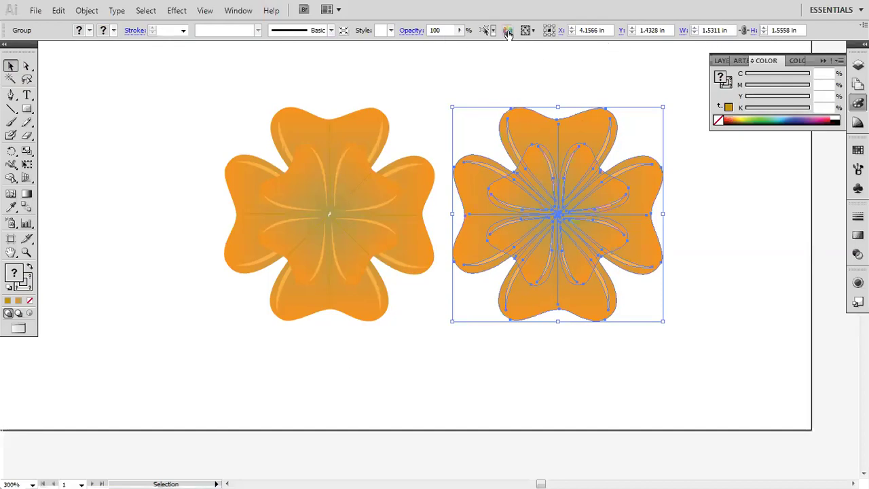
Step: Shift the copy's colour-wheel handles from orange to red and yellow tones, then apply
{"action": "left_click", "coordinate": [508, 32]}
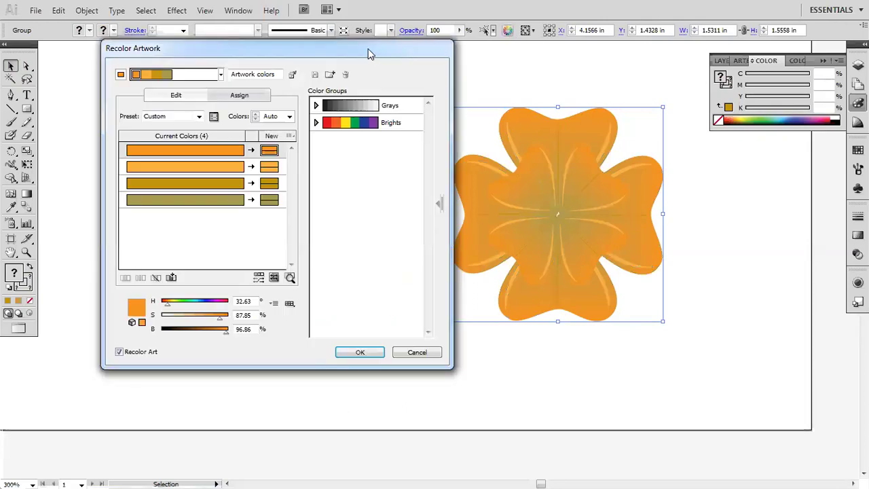
{"action": "left_click_drag", "start_coordinate": [369, 53], "coordinate": [334, 37]}
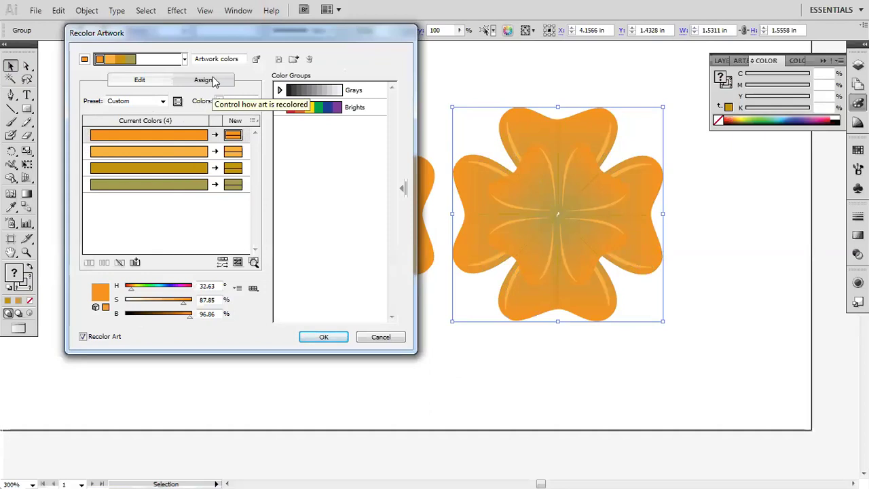
{"action": "left_click", "coordinate": [149, 83]}
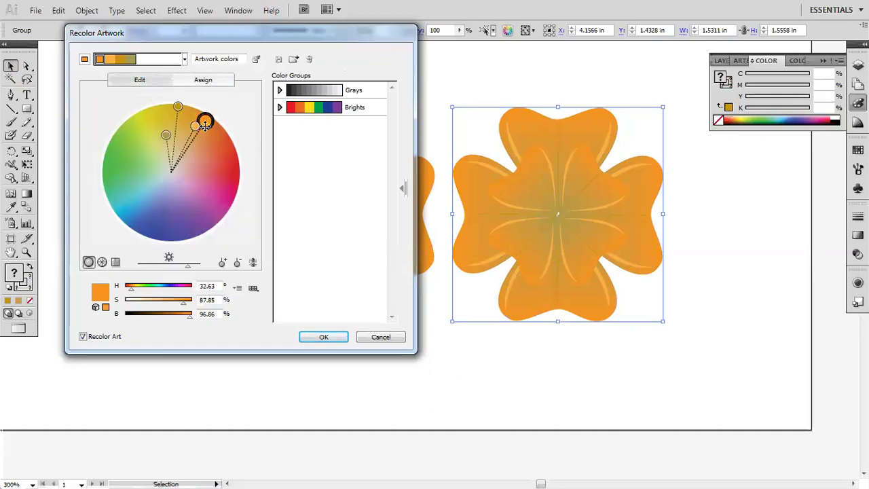
{"action": "left_click_drag", "start_coordinate": [205, 120], "coordinate": [232, 159]}
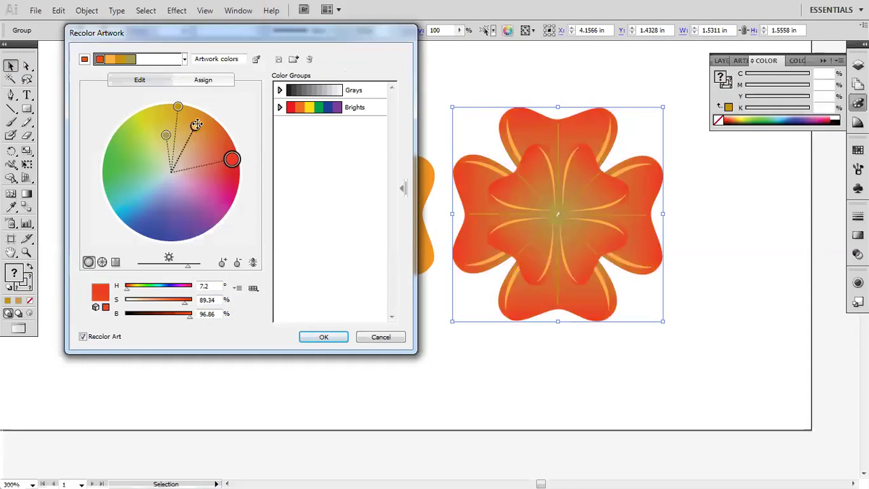
{"action": "left_click_drag", "start_coordinate": [195, 126], "coordinate": [216, 134]}
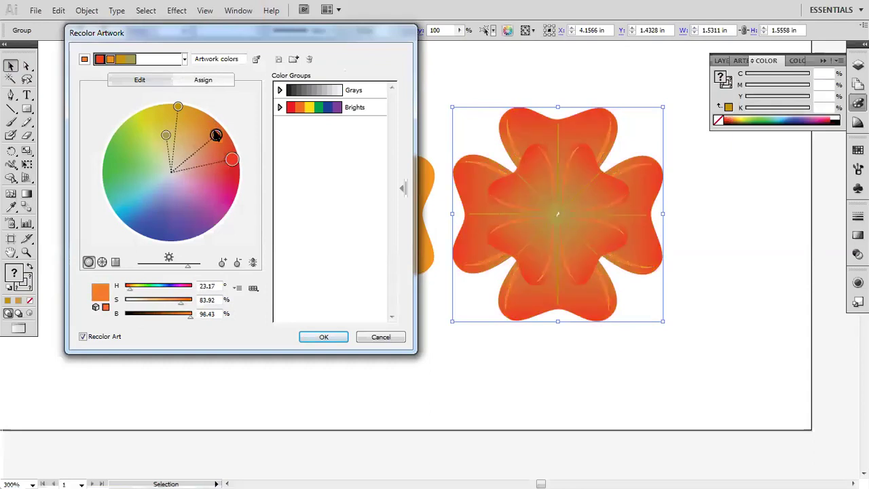
{"action": "left_click_drag", "start_coordinate": [168, 130], "coordinate": [147, 121]}
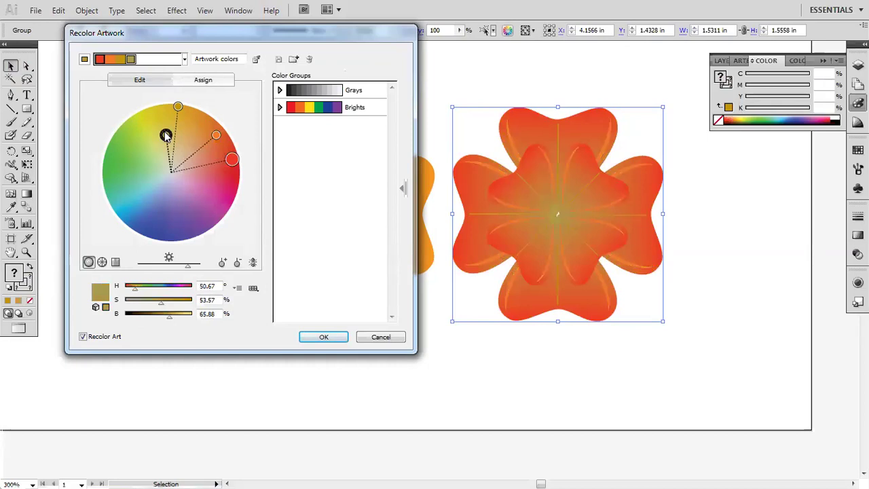
{"action": "left_click_drag", "start_coordinate": [177, 106], "coordinate": [157, 111]}
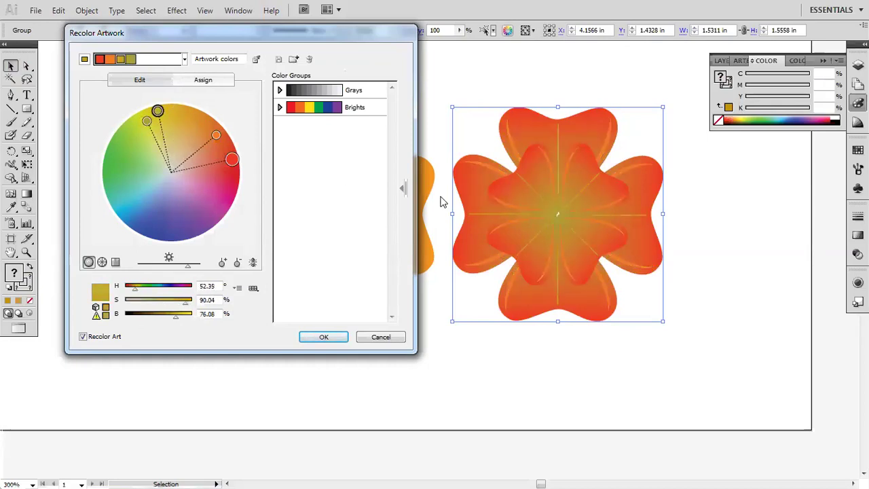
{"action": "left_click", "coordinate": [340, 337]}
{"action": "left_click", "coordinate": [797, 311]}
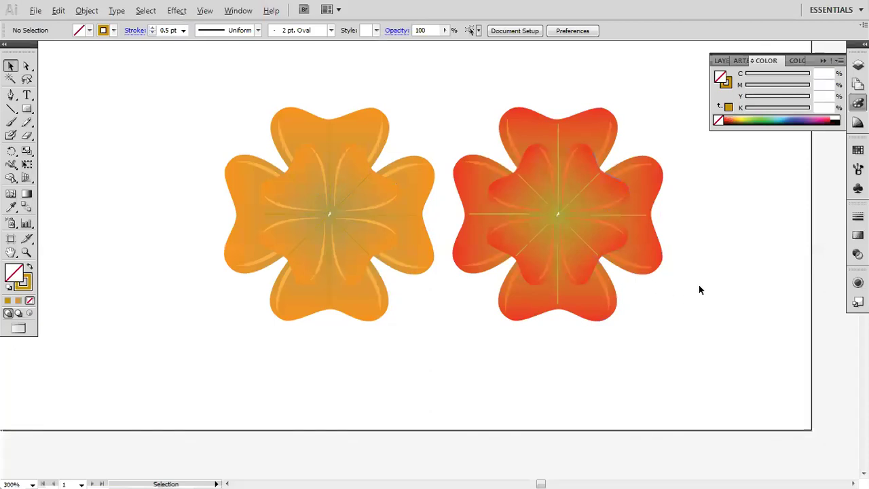
{"action": "key", "text": "ctrl+minus"}
Step: Place a duplicate of the orange flower to its left
{"action": "left_click_drag", "start_coordinate": [334, 138], "coordinate": [544, 343]}
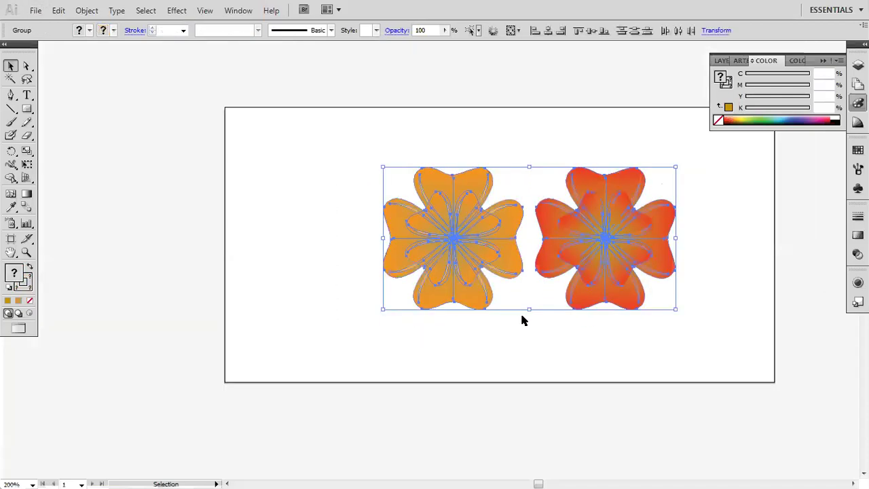
{"action": "left_click", "coordinate": [465, 153]}
{"action": "left_click", "coordinate": [469, 193]}
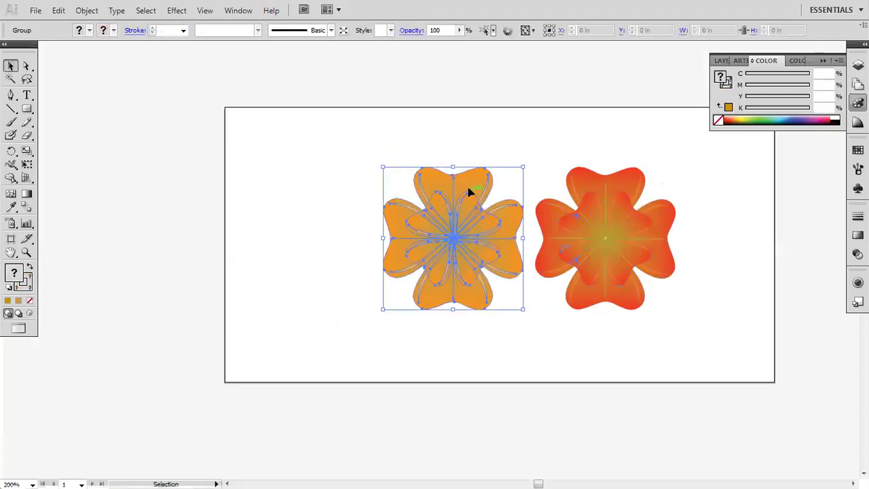
{"action": "left_click_drag", "start_coordinate": [483, 230], "coordinate": [333, 222]}
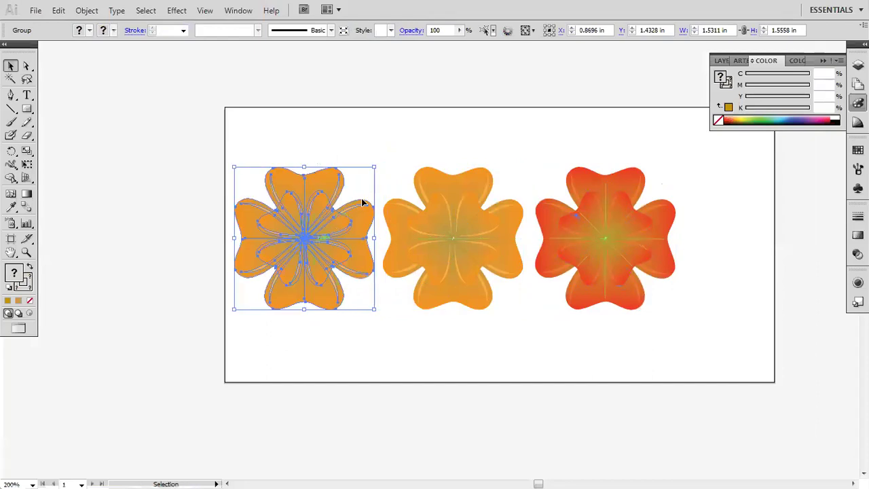
Step: Recolour the left copy to blue-violet, green and yellow-green on the colour wheel
{"action": "left_click", "coordinate": [507, 32]}
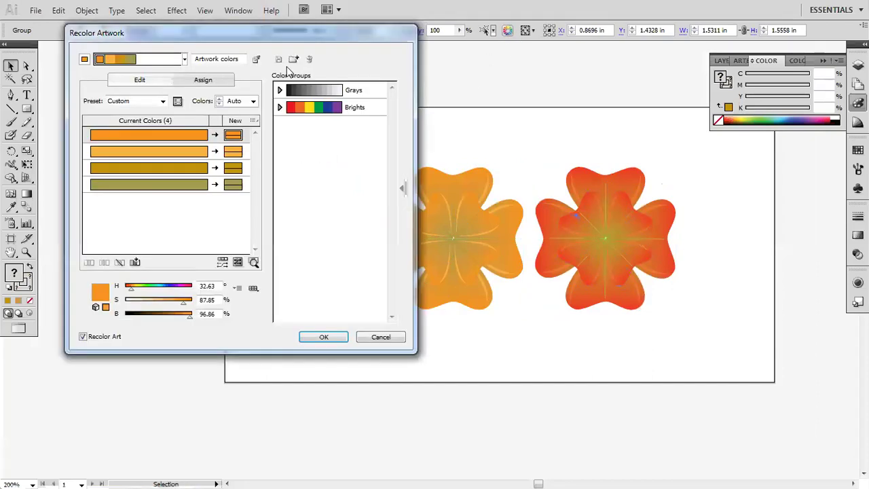
{"action": "left_click_drag", "start_coordinate": [277, 44], "coordinate": [639, 52]}
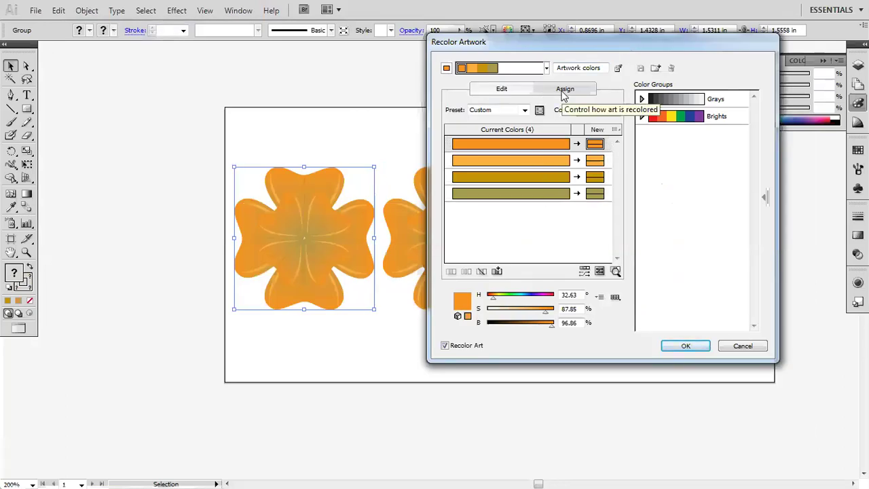
{"action": "left_click", "coordinate": [501, 93]}
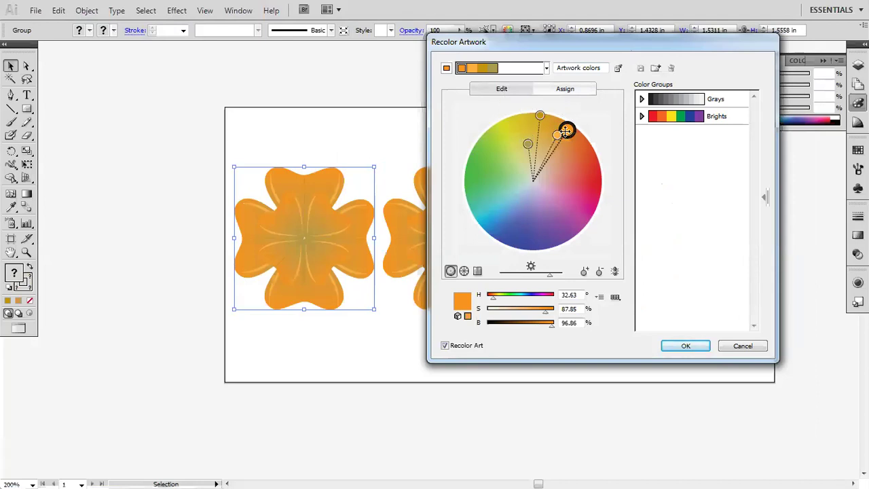
{"action": "mouse_move", "coordinate": [567, 133]}
{"action": "left_mouse_down"}
{"action": "mouse_move", "coordinate": [593, 184]}
{"action": "mouse_move", "coordinate": [530, 242]}
{"action": "left_mouse_up"}
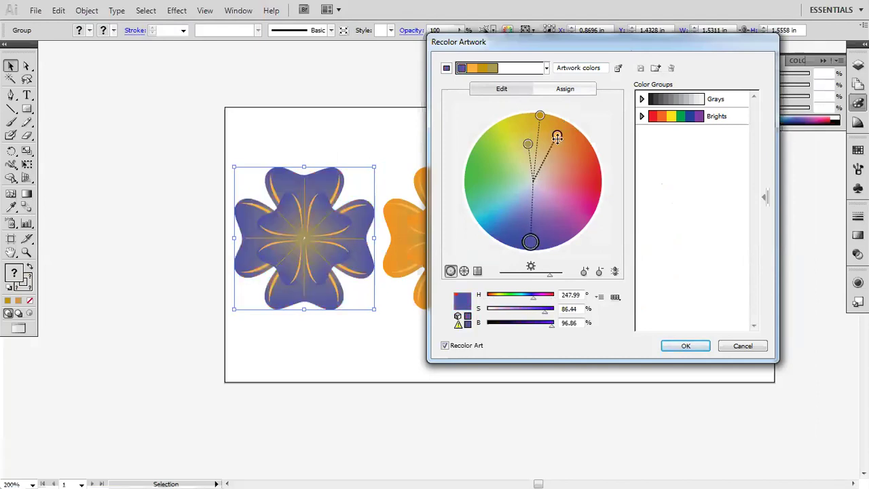
{"action": "mouse_move", "coordinate": [557, 136]}
{"action": "left_mouse_down"}
{"action": "mouse_move", "coordinate": [565, 223]}
{"action": "mouse_move", "coordinate": [562, 132]}
{"action": "mouse_move", "coordinate": [487, 176]}
{"action": "left_mouse_up"}
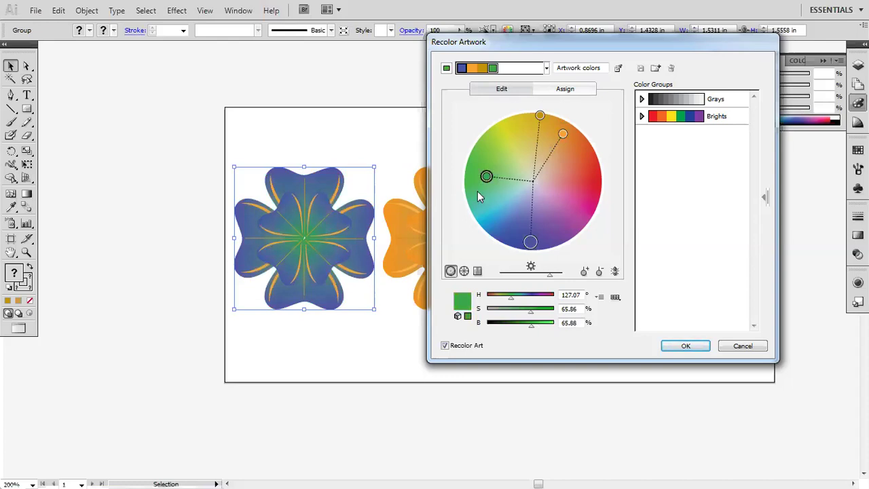
{"action": "mouse_move", "coordinate": [539, 115]}
{"action": "left_mouse_down"}
{"action": "mouse_move", "coordinate": [520, 140]}
{"action": "mouse_move", "coordinate": [499, 148]}
{"action": "mouse_move", "coordinate": [496, 135]}
{"action": "left_mouse_up"}
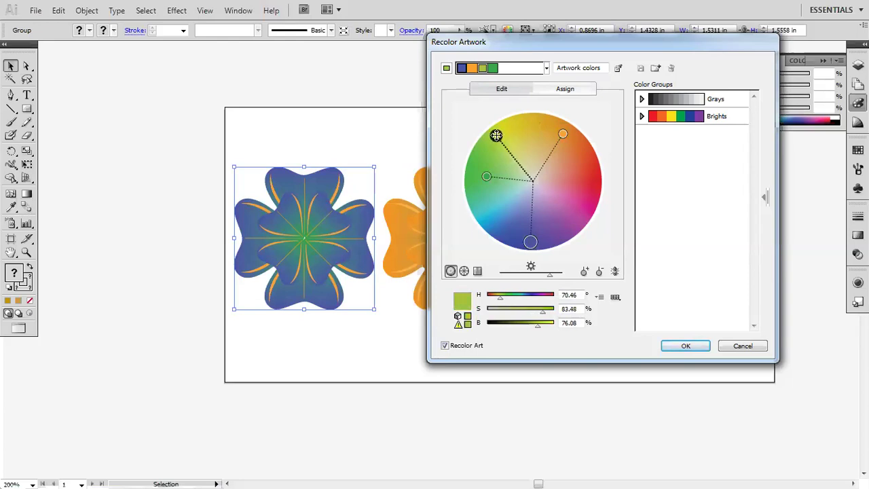
{"action": "left_click", "coordinate": [701, 345]}
{"action": "left_click", "coordinate": [369, 311]}
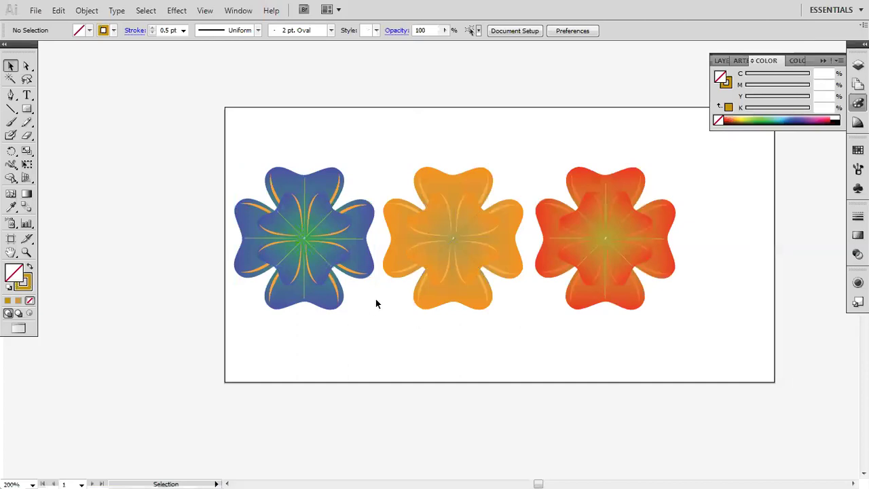
Step: Zoom into the blue flower and draw a tiny ellipse at its centre
{"action": "key", "text": "z"}
{"action": "mouse_move", "coordinate": [234, 161]}
{"action": "left_mouse_down"}
{"action": "mouse_move", "coordinate": [402, 312]}
{"action": "mouse_move", "coordinate": [386, 318]}
{"action": "left_mouse_up"}
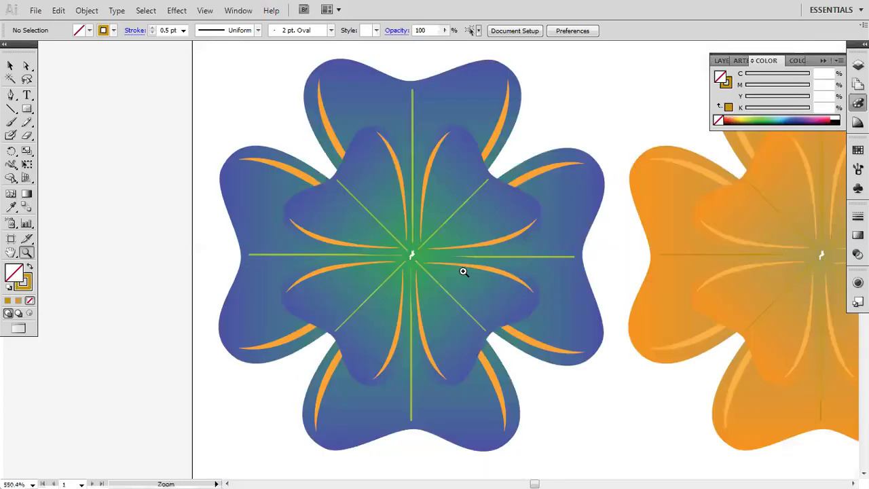
{"action": "left_click_drag", "start_coordinate": [432, 273], "coordinate": [415, 218]}
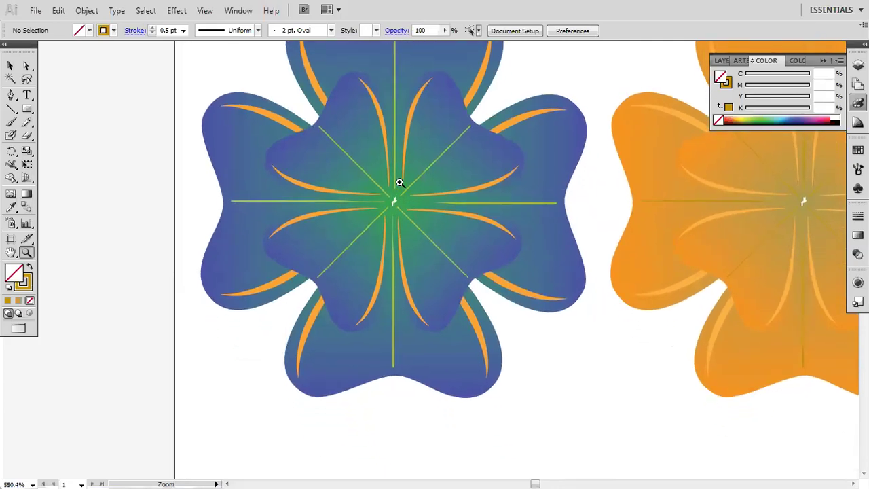
{"action": "left_click", "coordinate": [28, 109]}
{"action": "left_click_drag", "start_coordinate": [31, 111], "coordinate": [73, 138]}
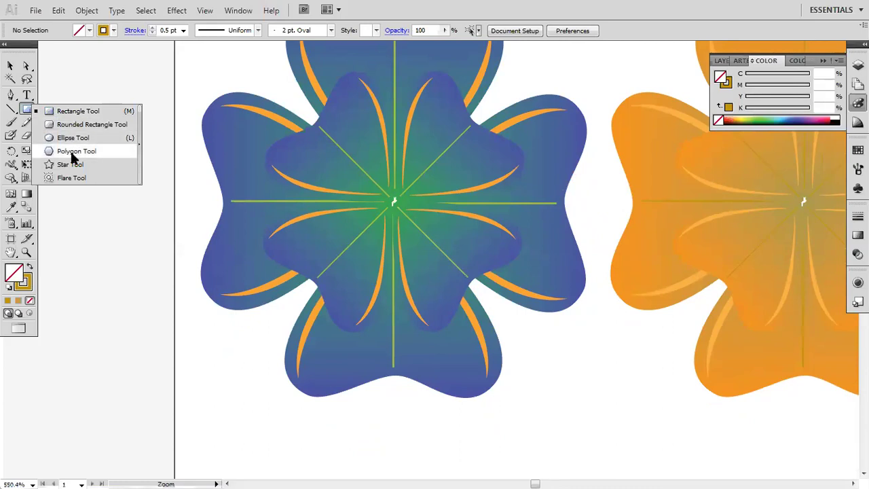
{"action": "left_click", "coordinate": [73, 138]}
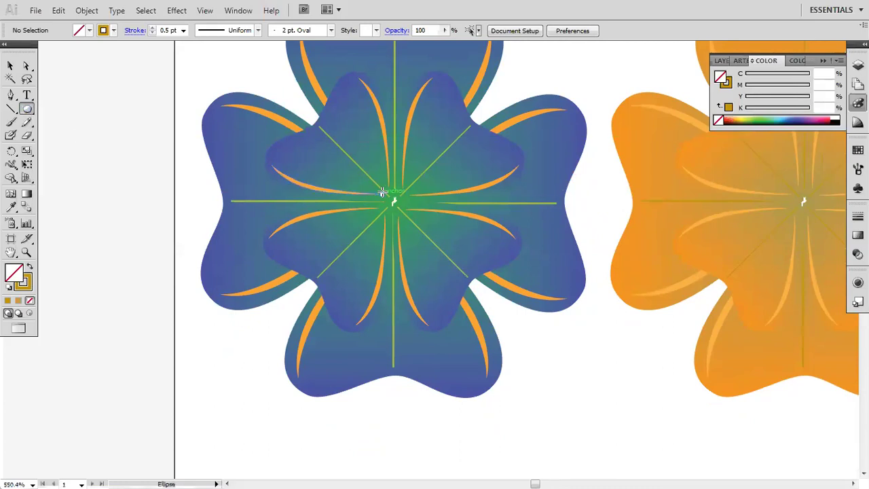
{"action": "left_click_drag", "start_coordinate": [393, 201], "coordinate": [403, 215]}
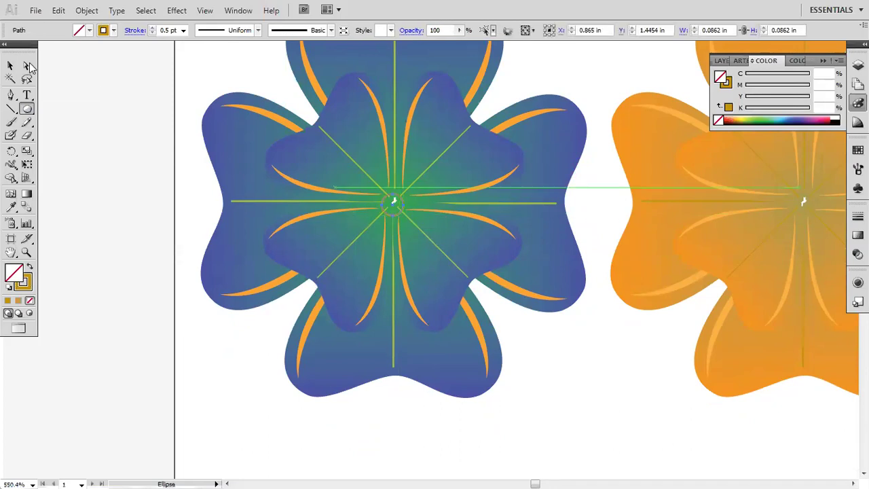
Step: Give the centre circle a white fill and no stroke
{"action": "left_click", "coordinate": [10, 65]}
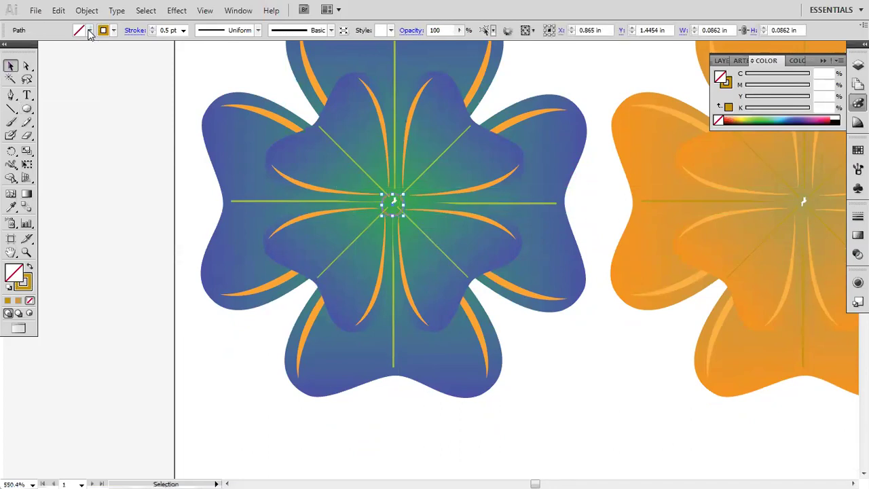
{"action": "left_click", "coordinate": [88, 31]}
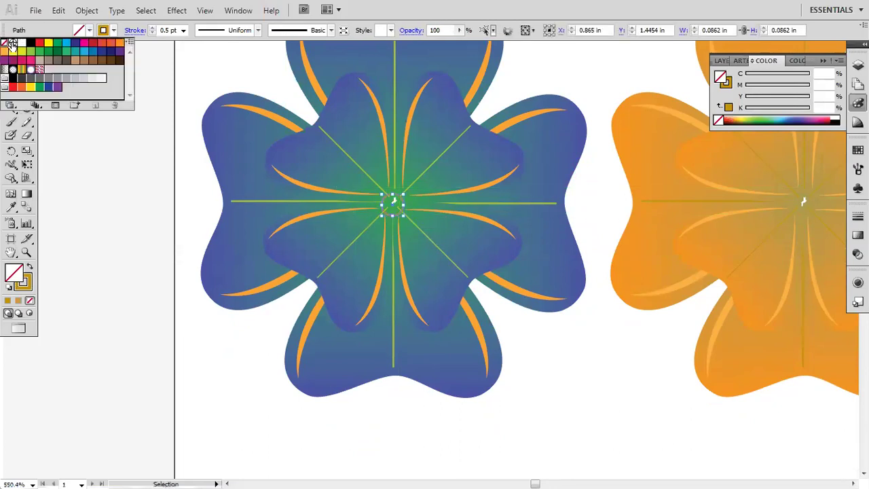
{"action": "left_click", "coordinate": [113, 30]}
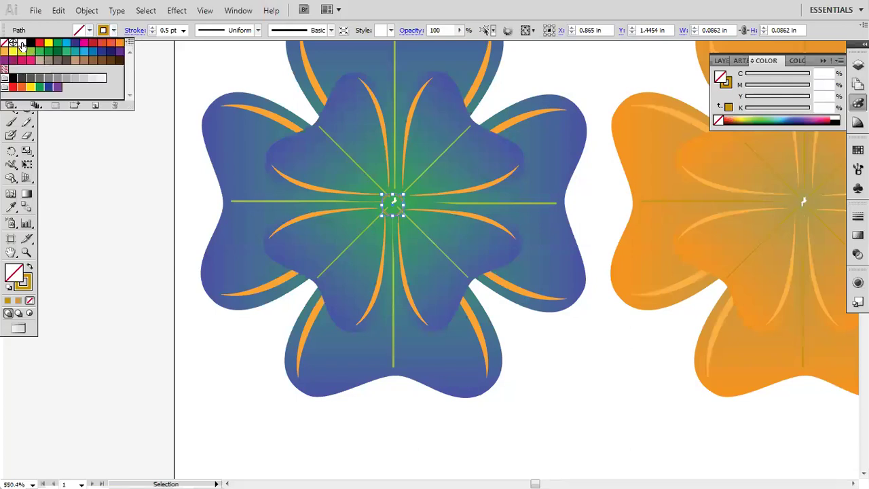
{"action": "left_click", "coordinate": [21, 44]}
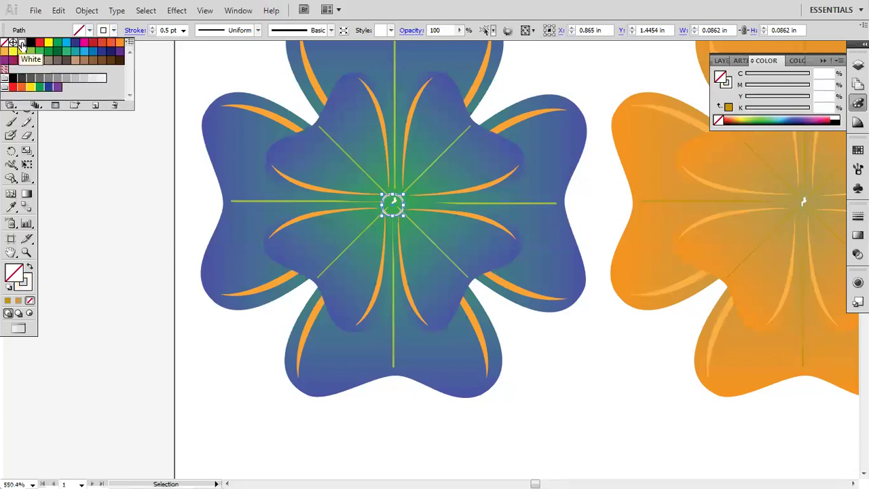
{"action": "left_click", "coordinate": [113, 34]}
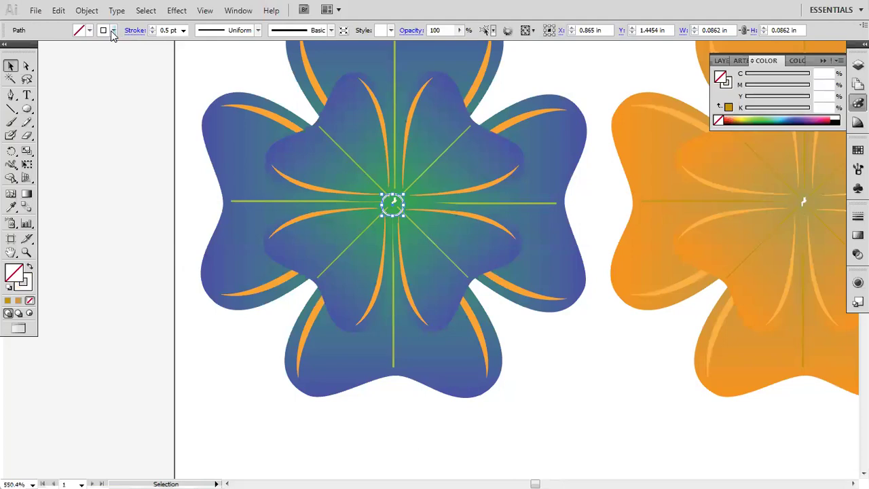
{"action": "left_click", "coordinate": [113, 34]}
{"action": "left_click", "coordinate": [4, 42]}
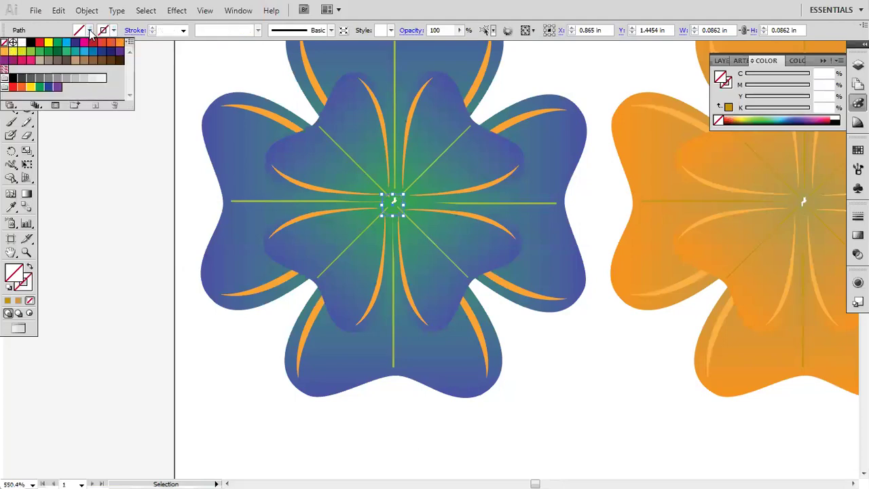
{"action": "left_click", "coordinate": [90, 34]}
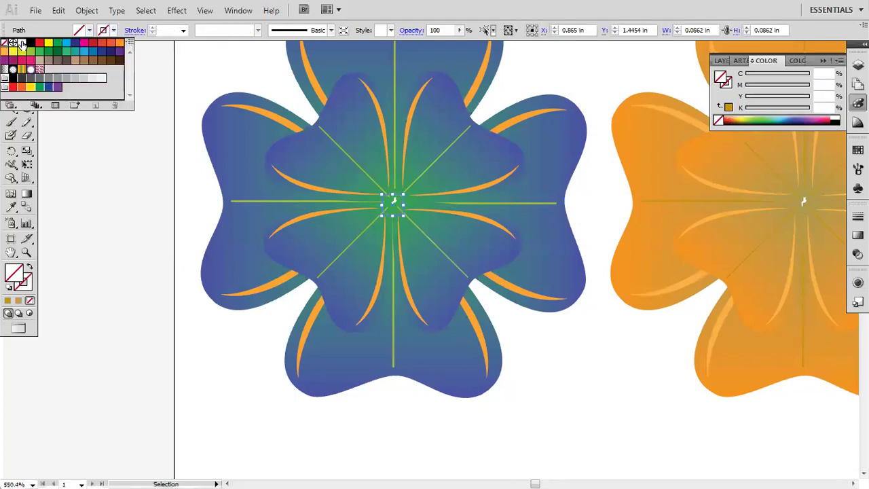
{"action": "left_click", "coordinate": [21, 43]}
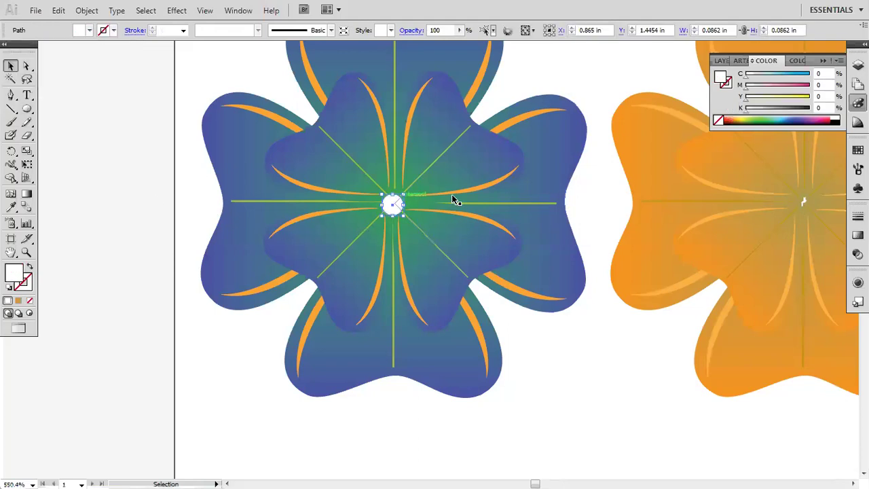
{"action": "left_click", "coordinate": [441, 214]}
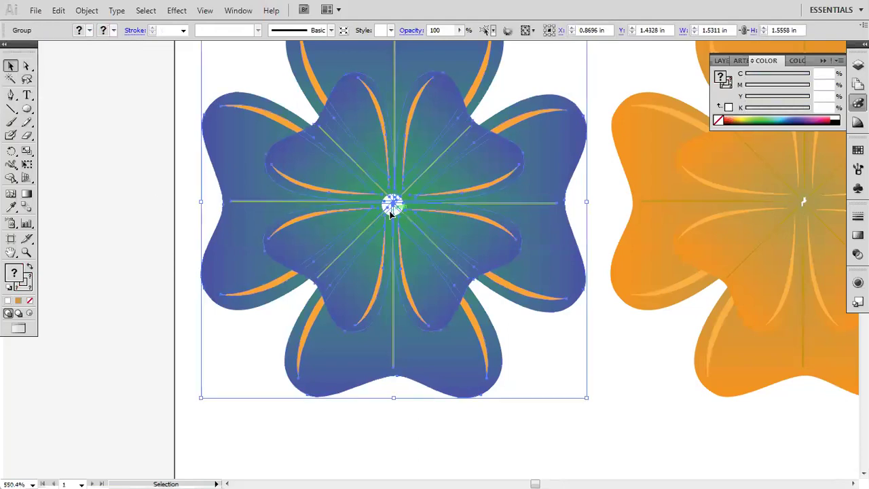
{"action": "left_click", "coordinate": [130, 200]}
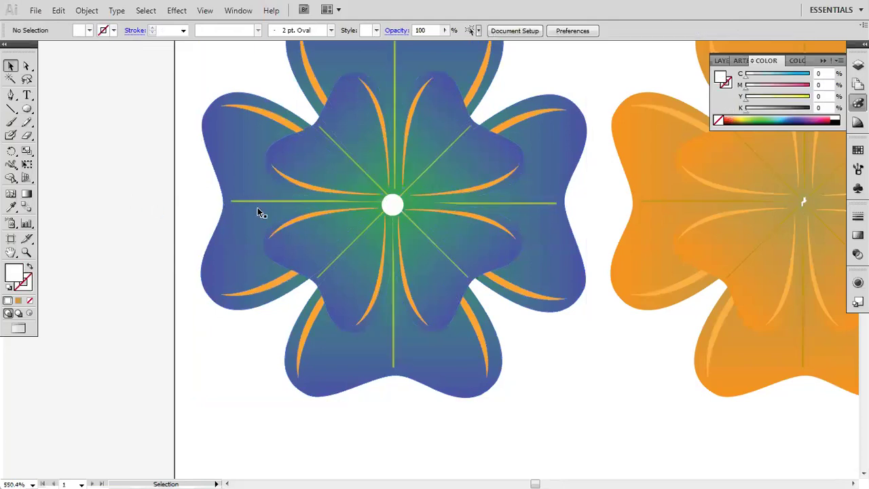
{"action": "left_click", "coordinate": [391, 206]}
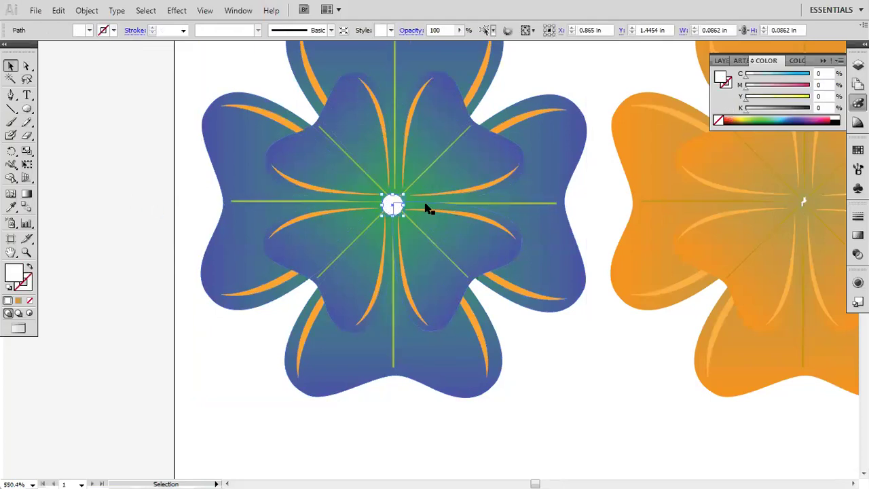
{"action": "left_click", "coordinate": [186, 210]}
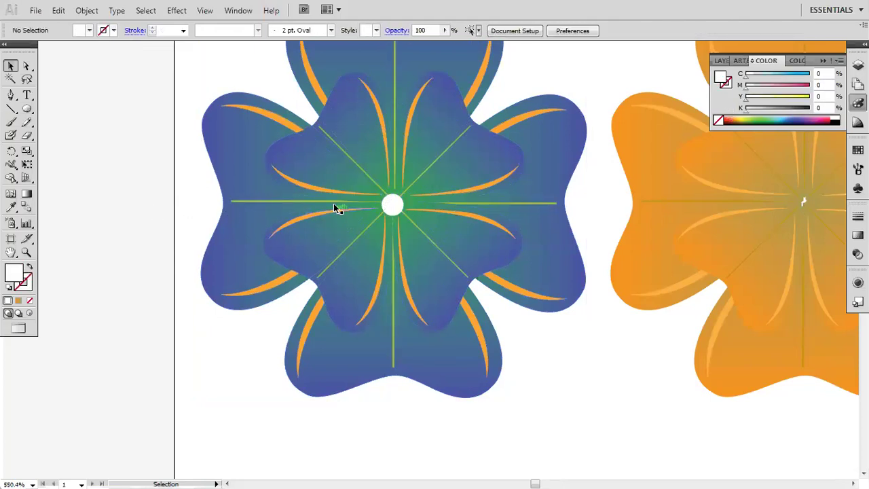
Step: Alt-drag a copy of the white circle onto the orange flower's centre
{"action": "scroll", "coordinate": [387, 194], "scroll_direction": "down", "scroll_amount": 1, "text": "alt"}
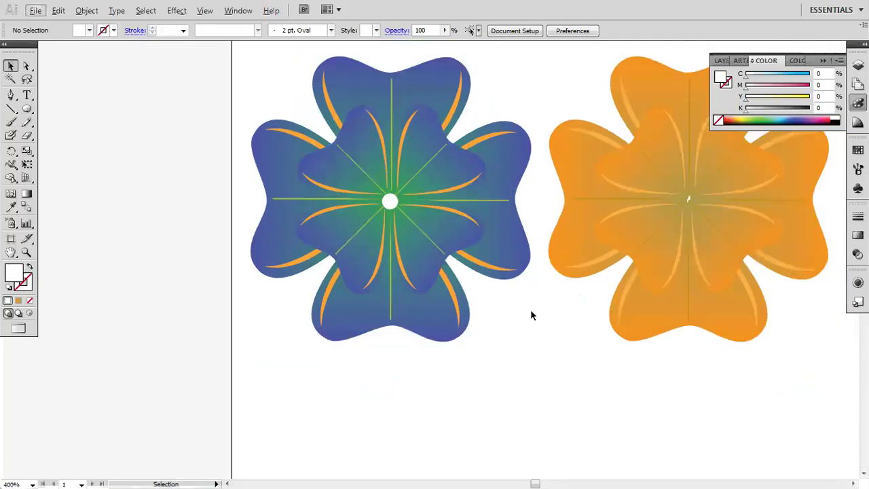
{"action": "left_click", "coordinate": [386, 202]}
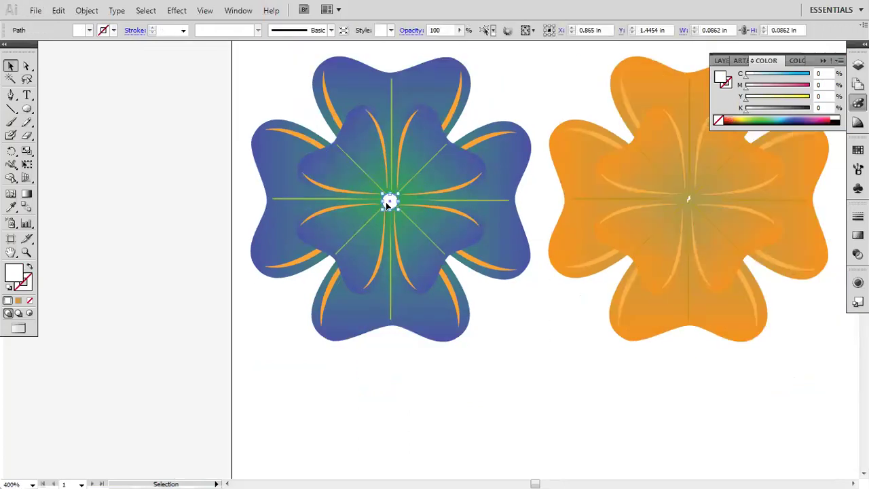
{"action": "left_click_drag", "start_coordinate": [386, 202], "coordinate": [685, 209]}
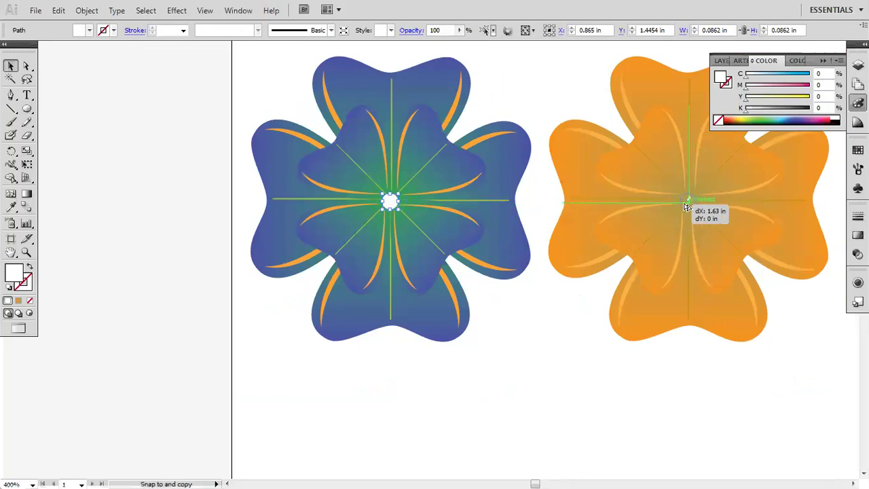
{"action": "left_click_drag", "start_coordinate": [685, 205], "coordinate": [687, 200]}
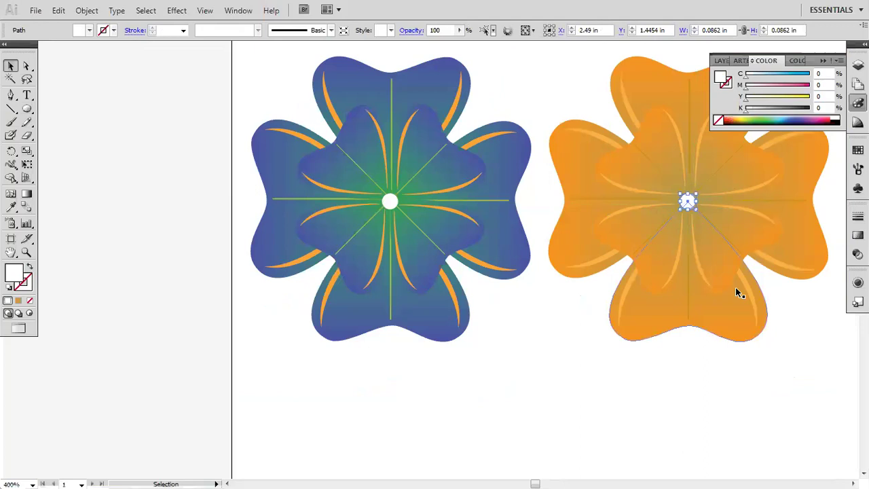
{"action": "key", "text": "ctrl"}
{"action": "left_click", "coordinate": [230, 259]}
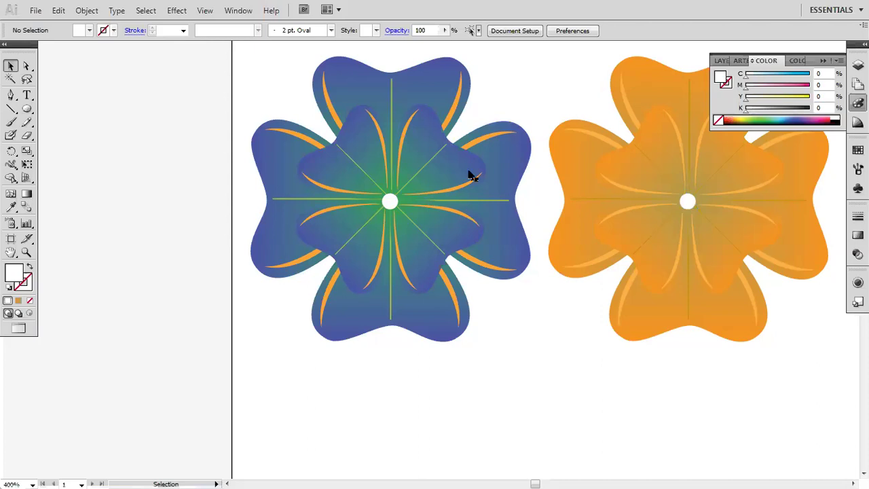
Step: Copy the circle onto the red flower's centre and nudge it slightly right
{"action": "left_click_drag", "start_coordinate": [682, 264], "coordinate": [523, 264]}
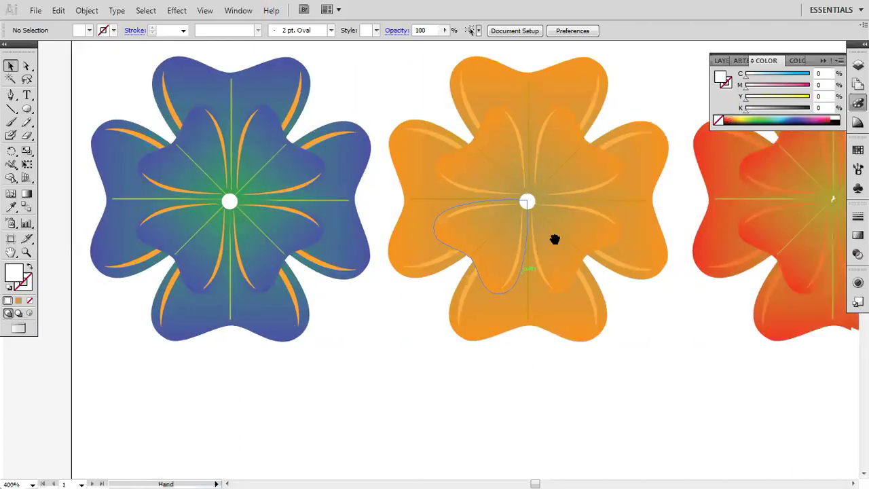
{"action": "left_click_drag", "start_coordinate": [554, 238], "coordinate": [403, 243]}
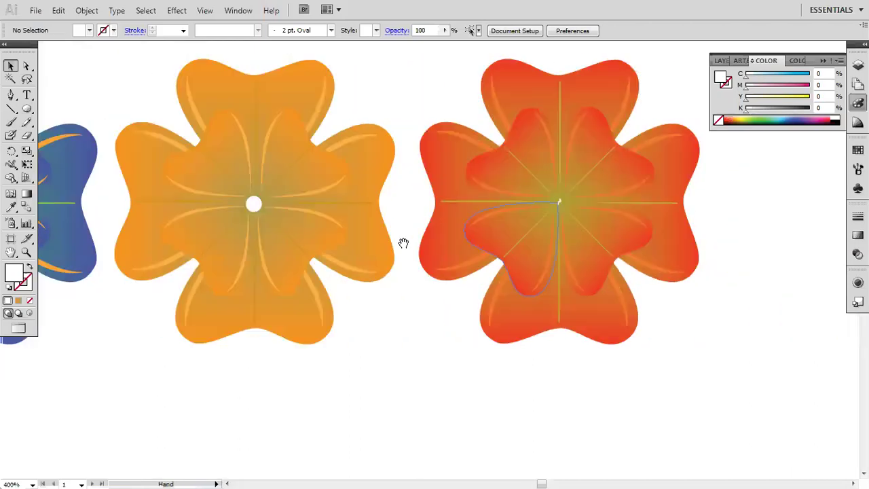
{"action": "left_click", "coordinate": [254, 207]}
{"action": "left_click_drag", "start_coordinate": [255, 211], "coordinate": [561, 205]}
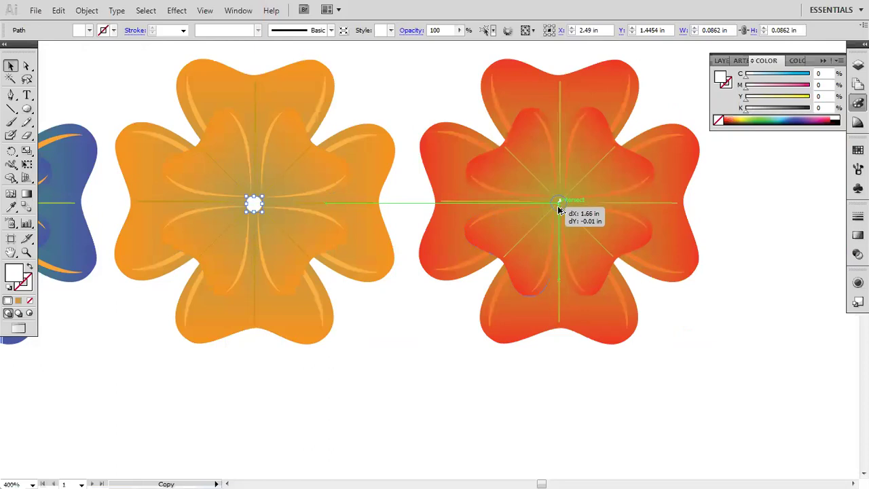
{"action": "left_click_drag", "start_coordinate": [561, 205], "coordinate": [558, 206]}
{"action": "key", "text": "Right"}
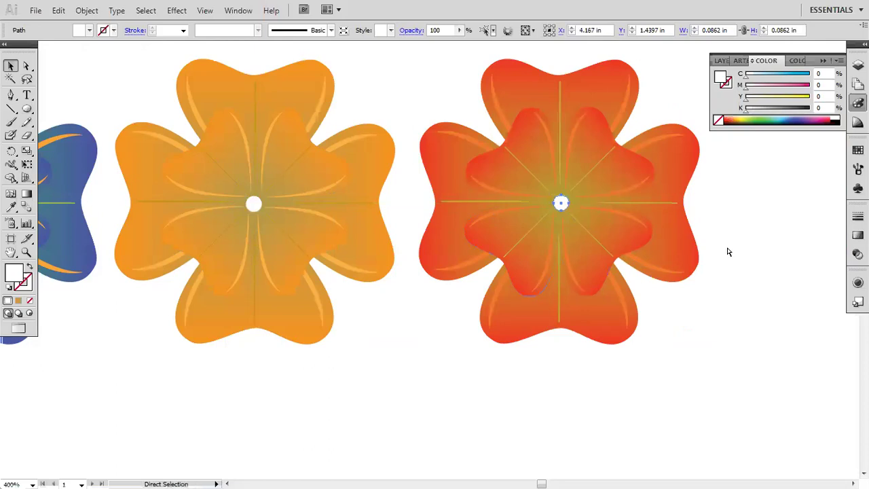
{"action": "left_click", "coordinate": [791, 280]}
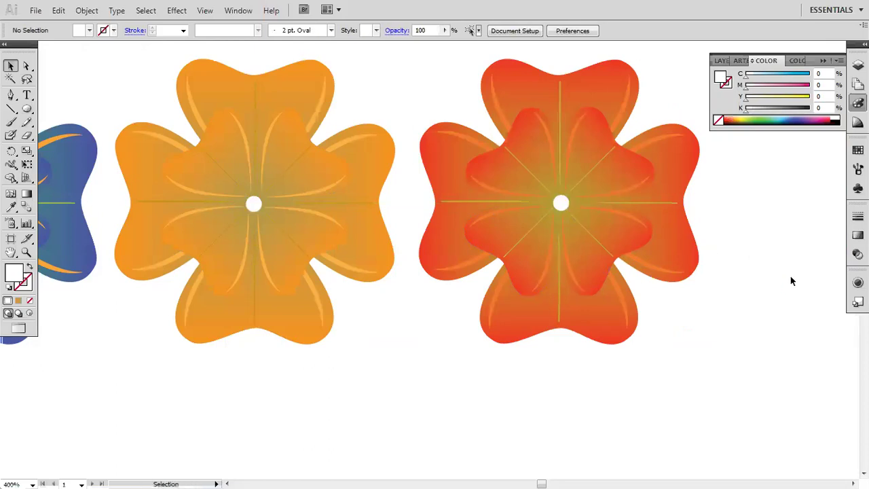
Step: Pan the canvas to show the blue, orange and red flowers together
{"action": "left_click_drag", "start_coordinate": [349, 324], "coordinate": [494, 353]}
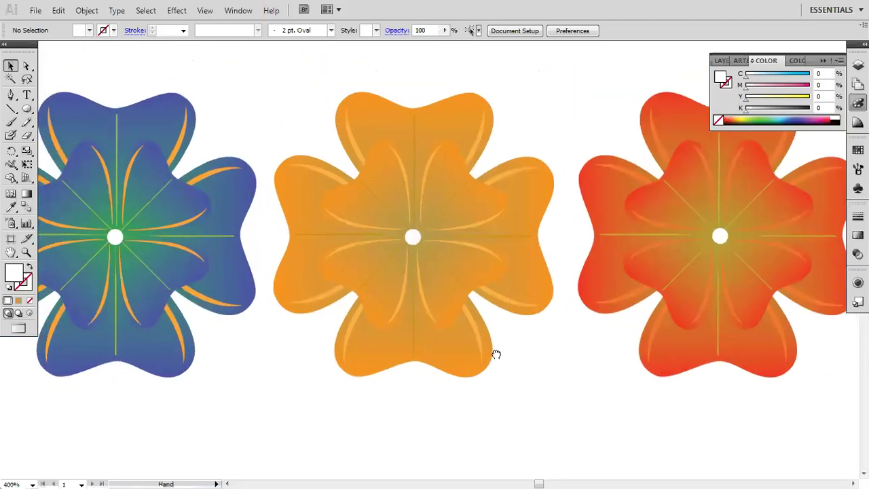